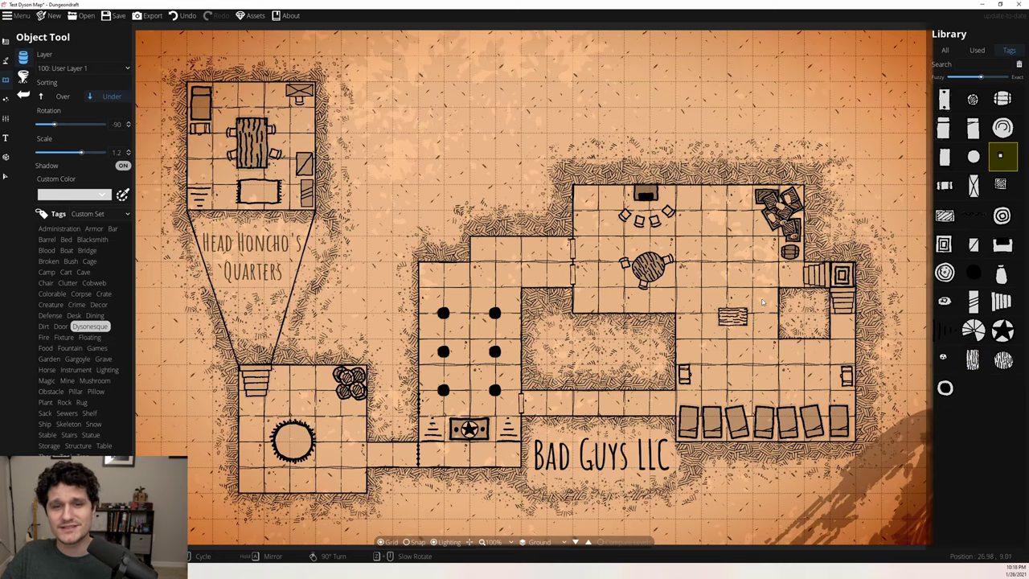
Rotate and place chairs around the small table in the east room.
scroll(725, 343, down, 2)
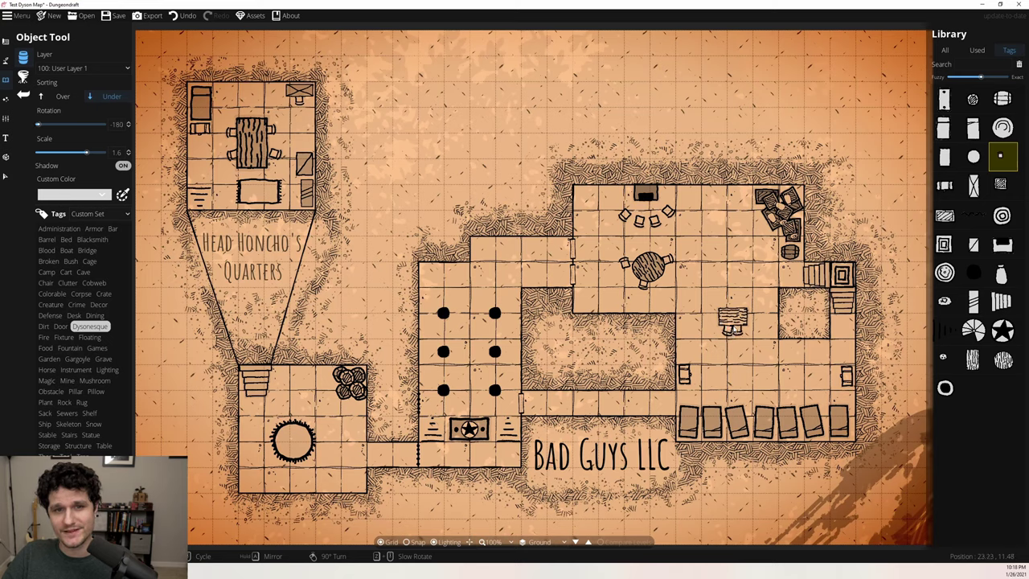
scroll(739, 331, down, 4)
scroll(745, 336, down, 9)
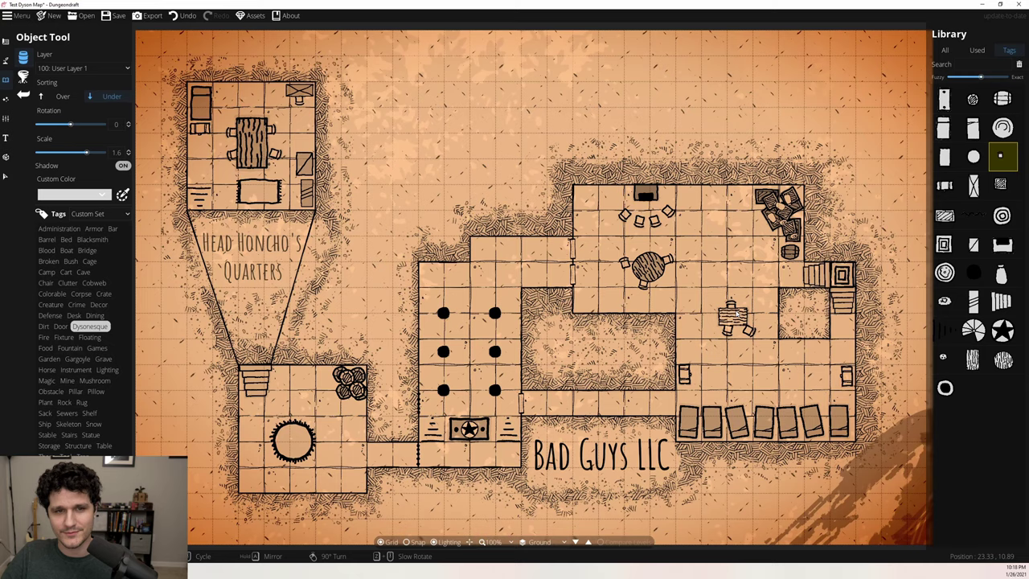
Place a sack with Sorting set to Over, then pick the small chest.
click(1000, 273)
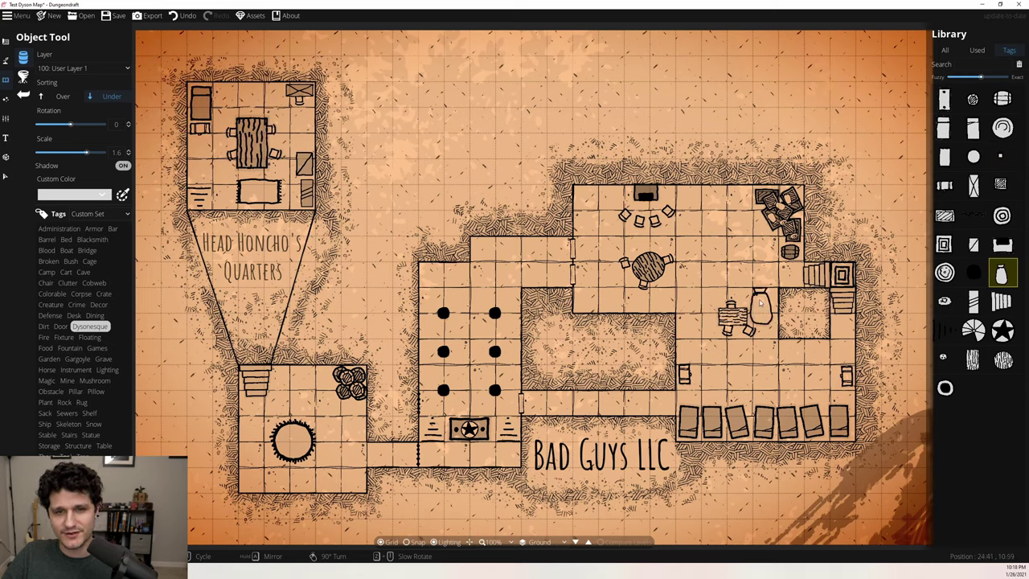
scroll(737, 271, down, 4)
scroll(737, 271, up, 9)
ctrl+scroll(731, 289, down, 3)
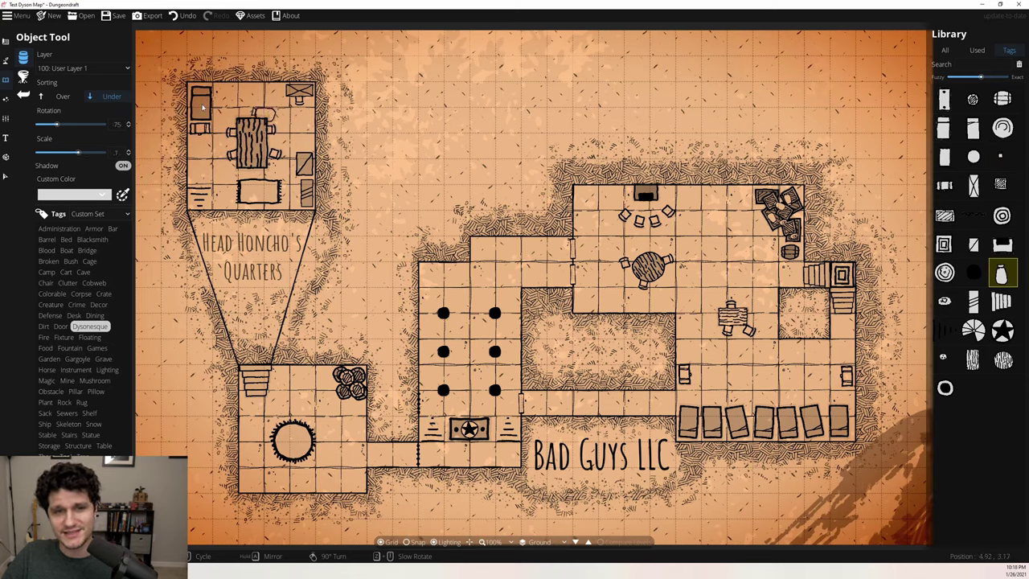
click(66, 96)
ctrl+scroll(731, 317, down, 2)
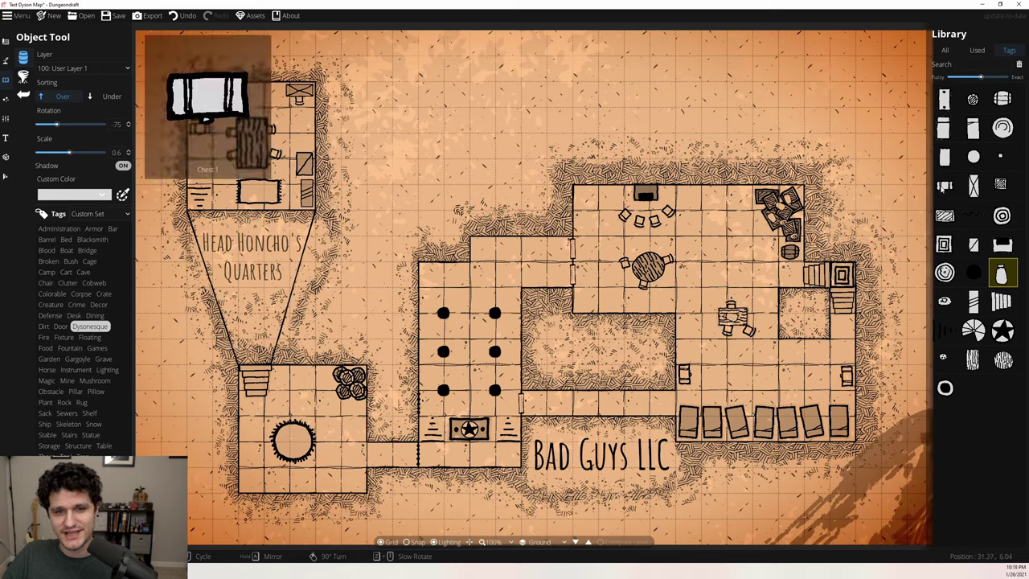
click(944, 186)
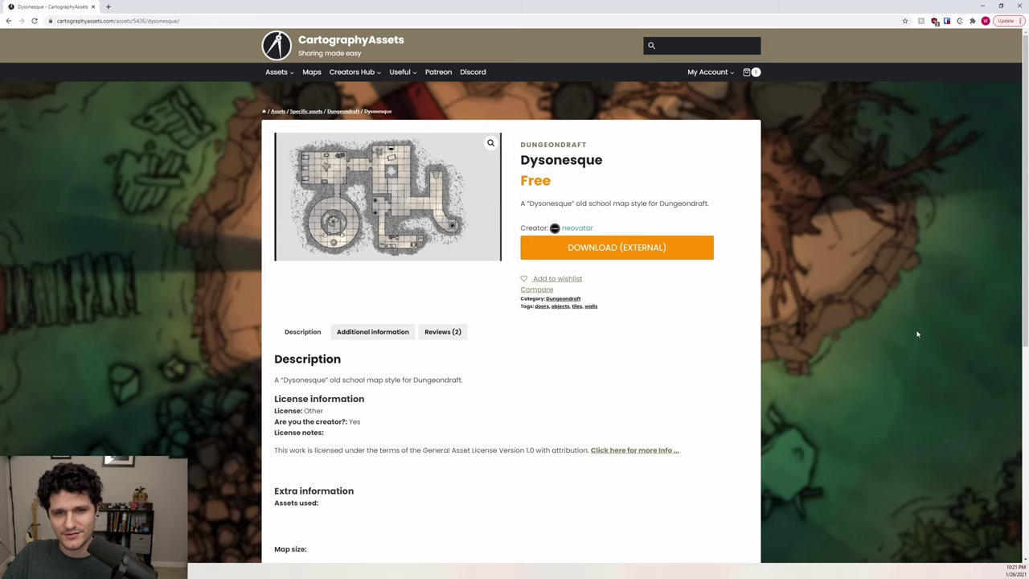
Start the Download (External) of the free Dysonesque pack from CartographyAssets.
click(615, 248)
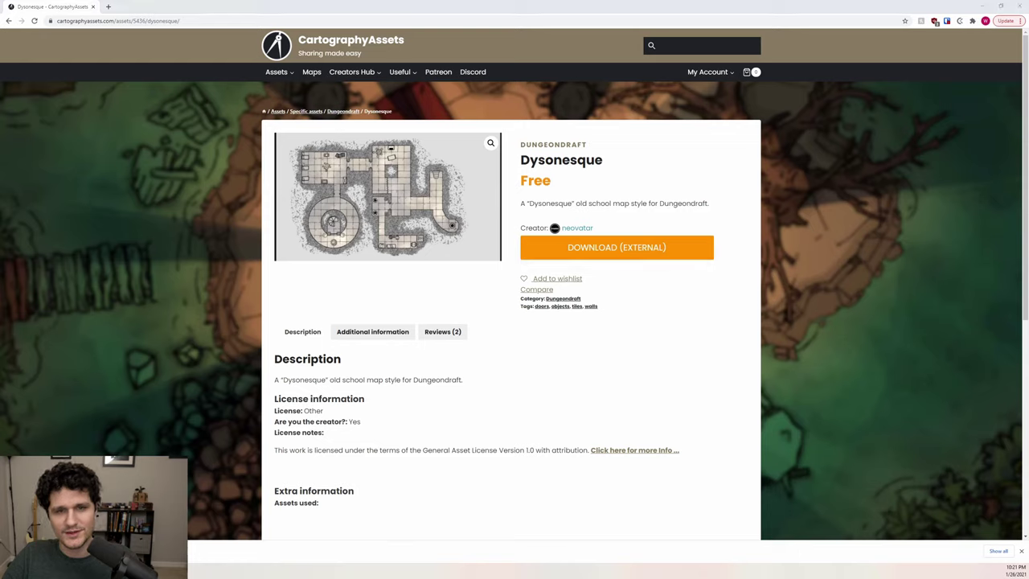
Open File Explorer on Documents and go into the Assets folder holding Dysonesque.
key(super+e)
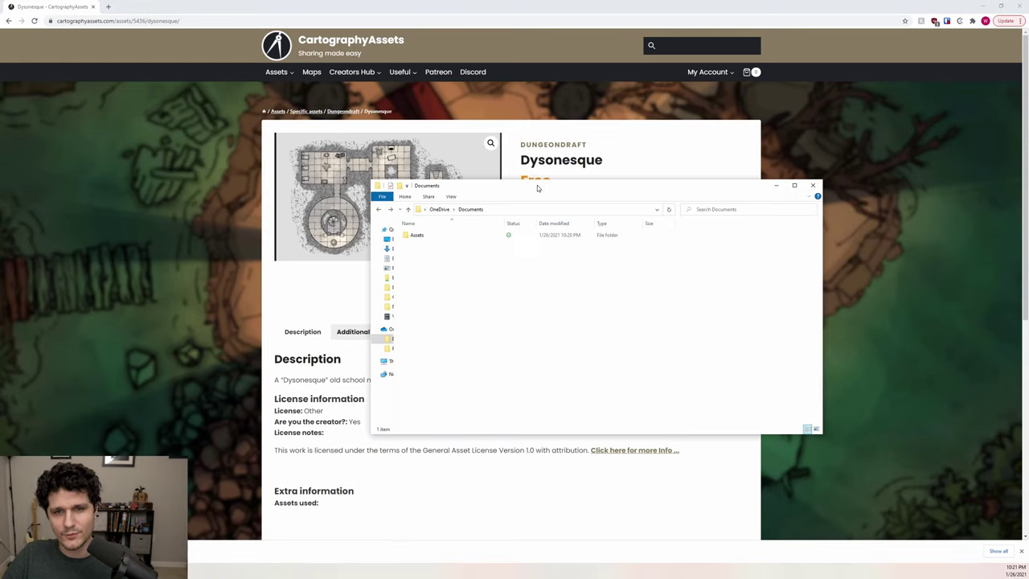
double_click(417, 235)
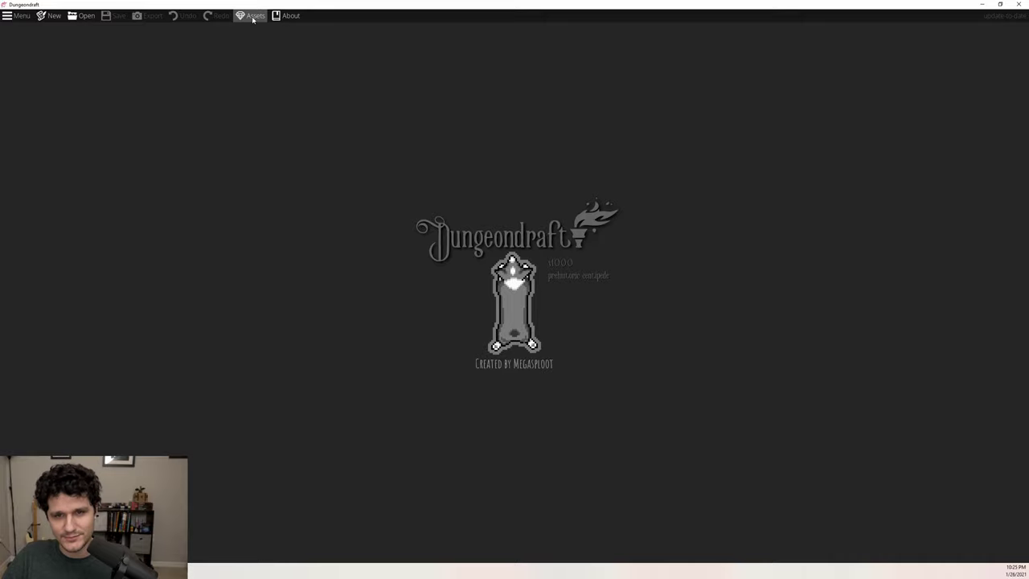
Set Dungeondraft's custom assets folder to Documents\Assets and enable the Dysonesque pack.
click(253, 17)
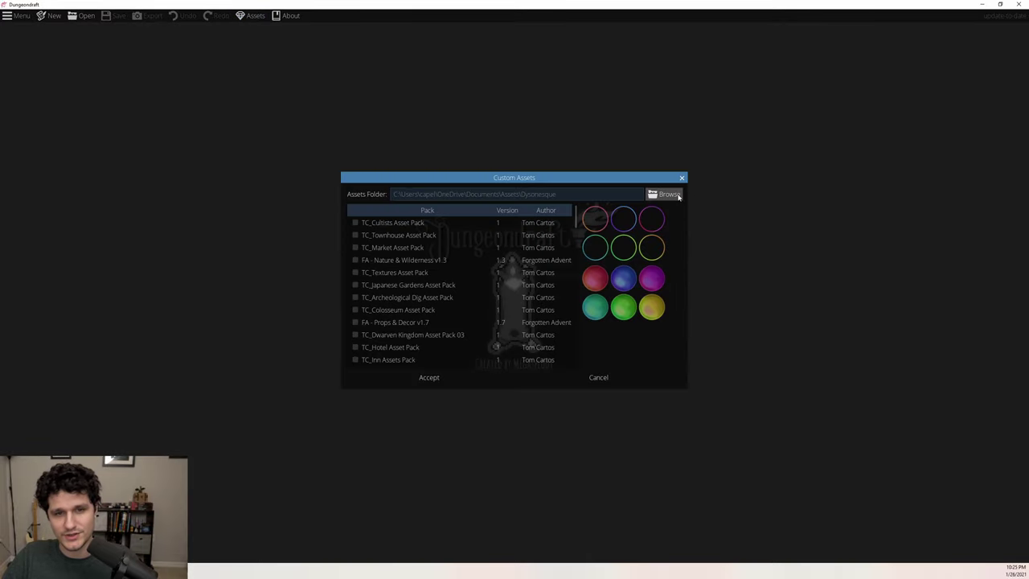
click(665, 194)
double_click(518, 213)
click(550, 215)
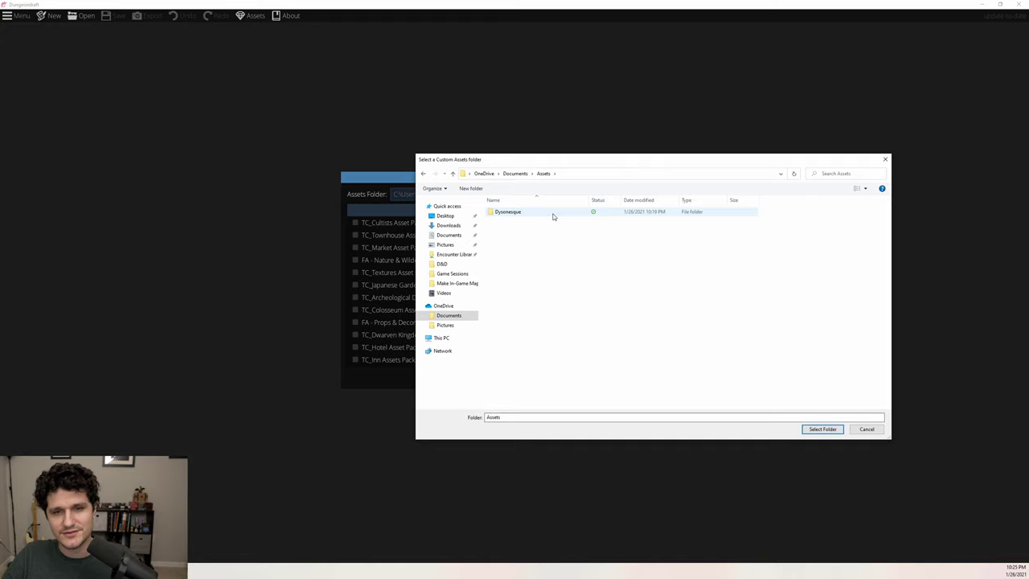
click(822, 428)
click(356, 309)
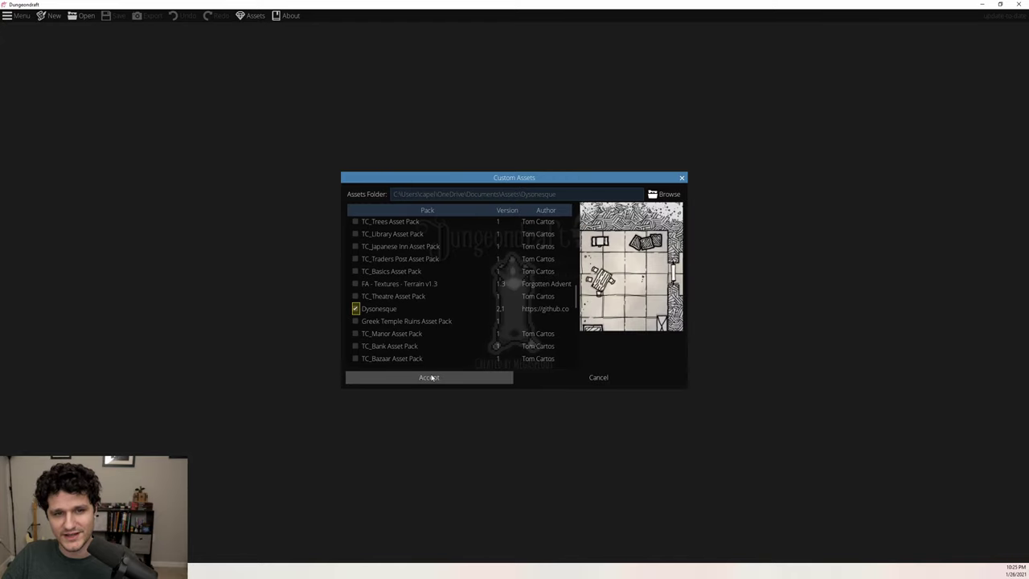
click(428, 376)
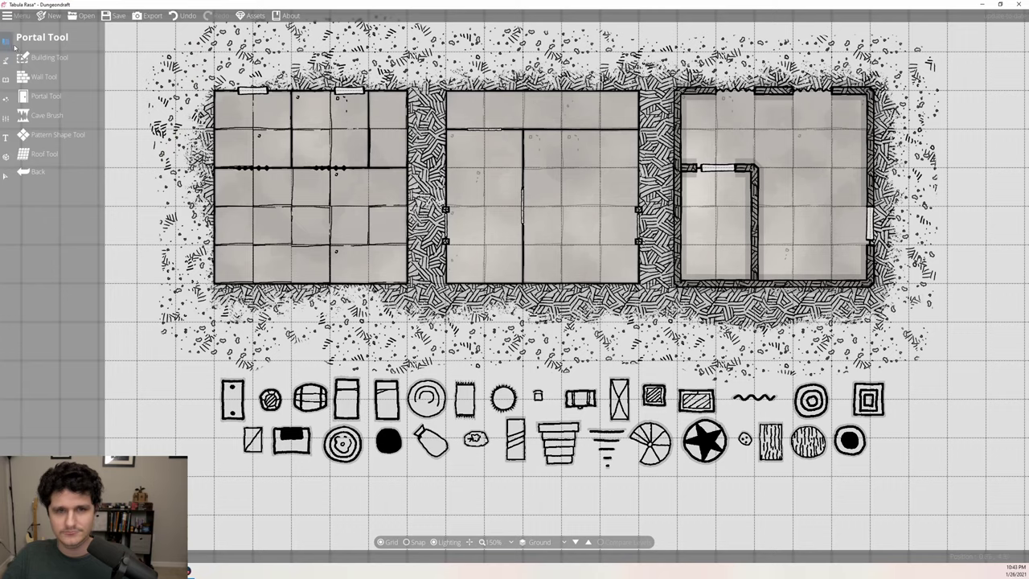
Preview Dysonesque floors, walls, doors, objects and terrain across the Building, Wall, Portal, Object and Terrain tools.
click(32, 54)
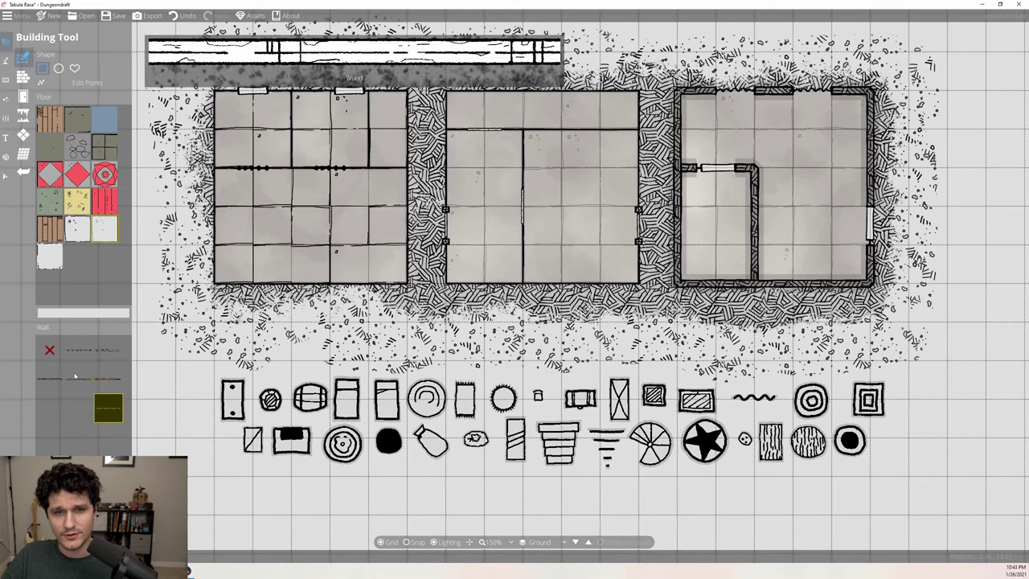
click(24, 79)
click(24, 79)
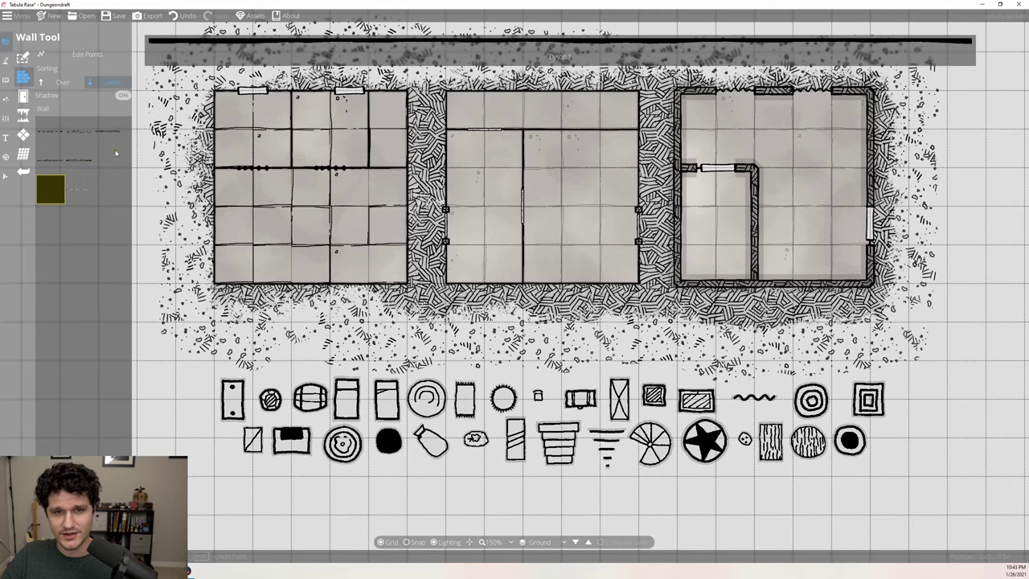
click(23, 96)
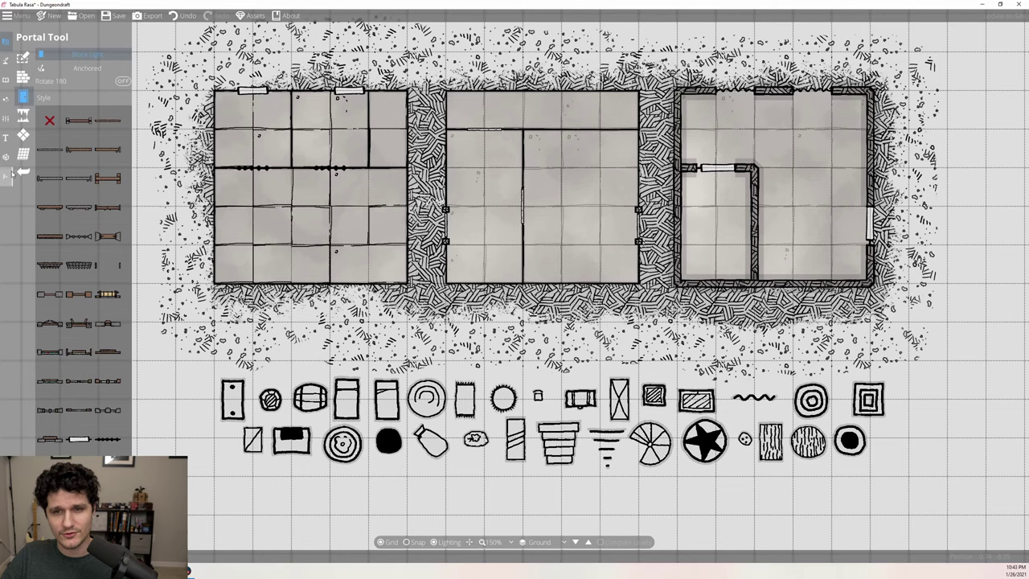
click(6, 79)
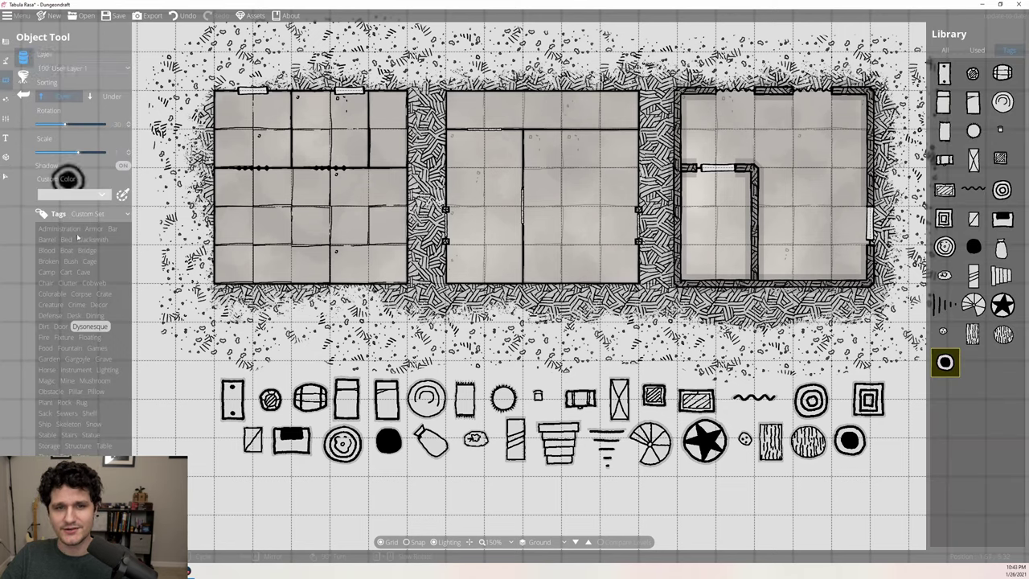
mouse_move(948, 92)
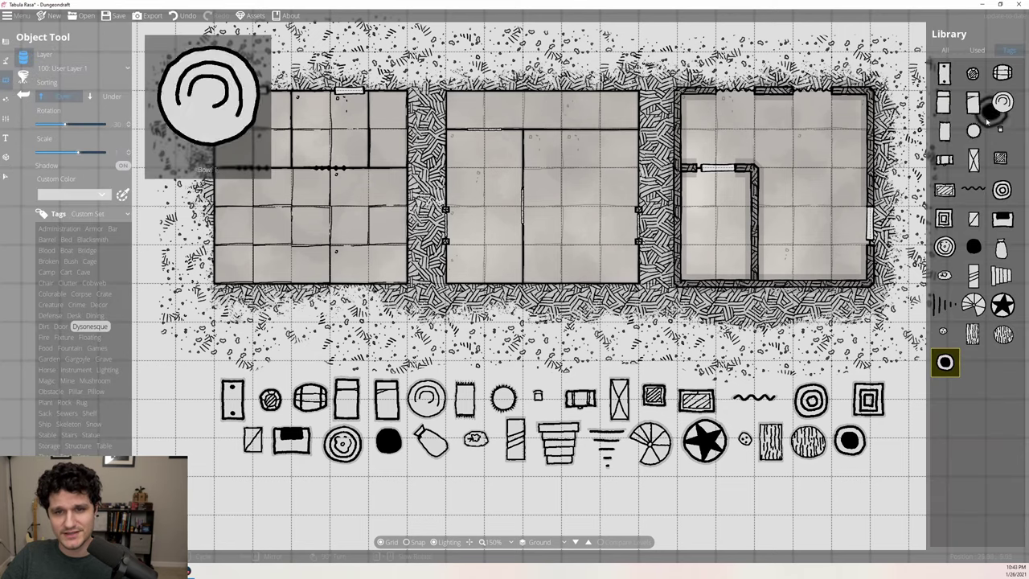
click(6, 55)
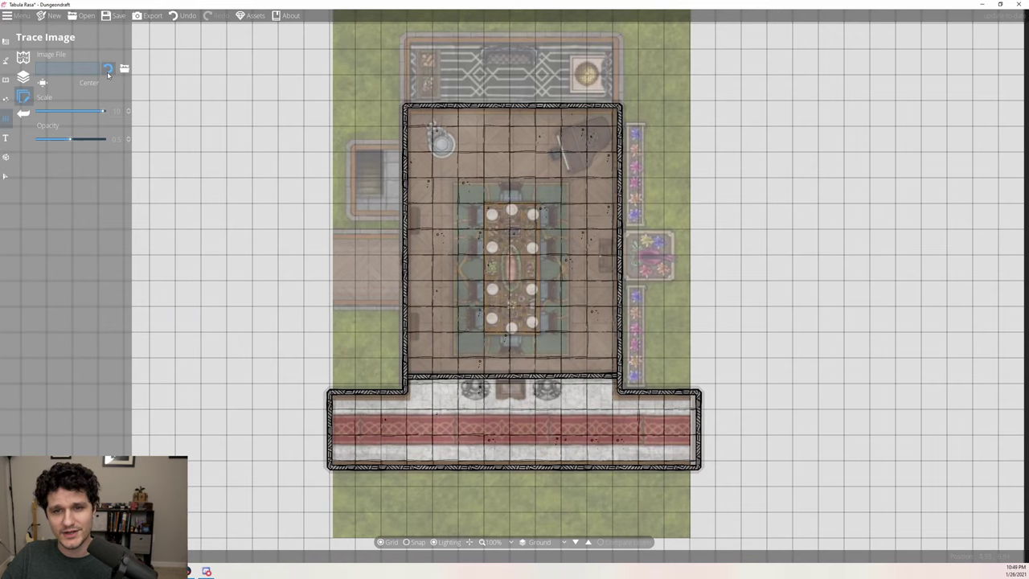
Remove the traced reference image, then place a round hatched table and barrels in the rooms.
click(108, 70)
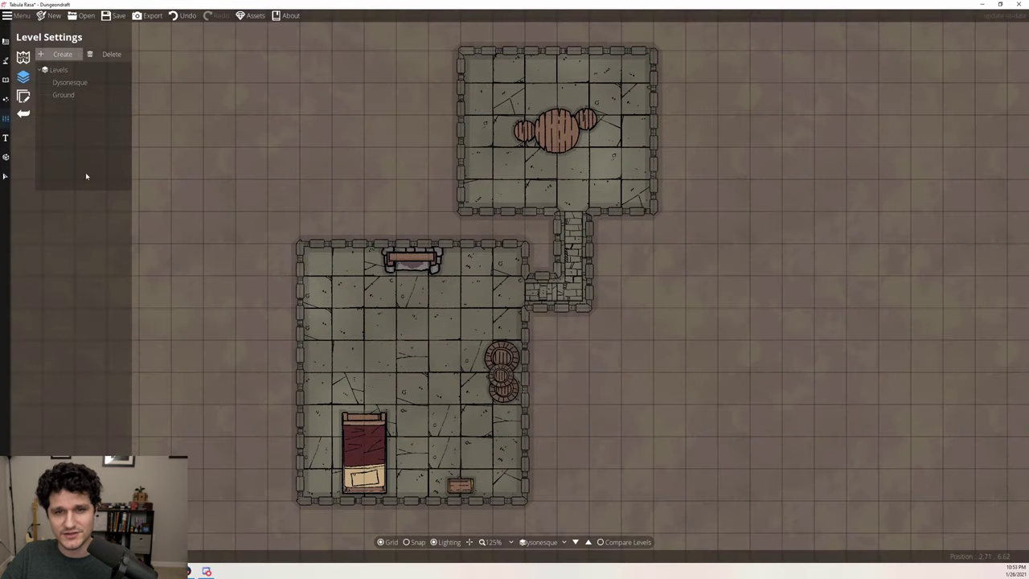
click(7, 80)
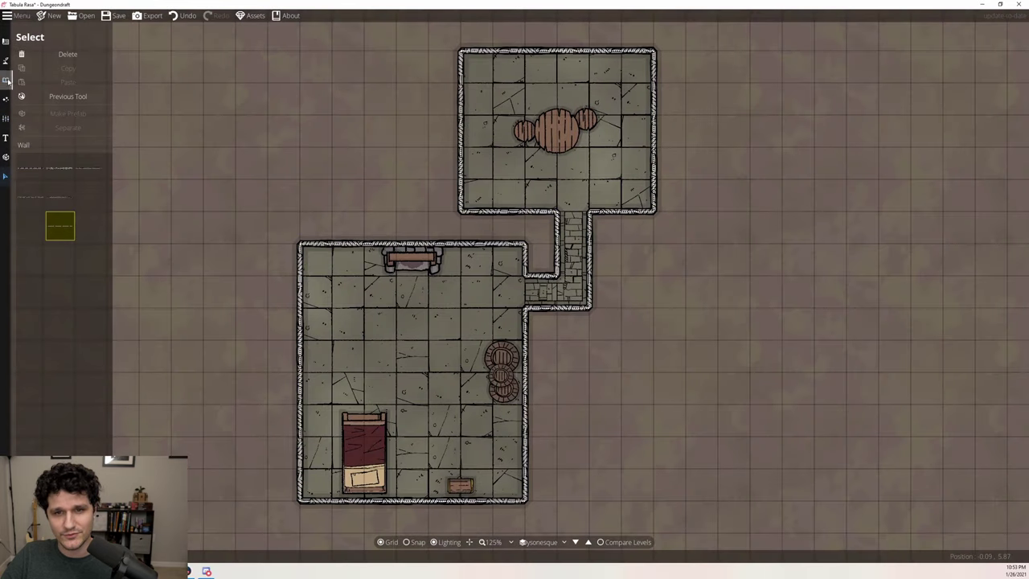
click(589, 123)
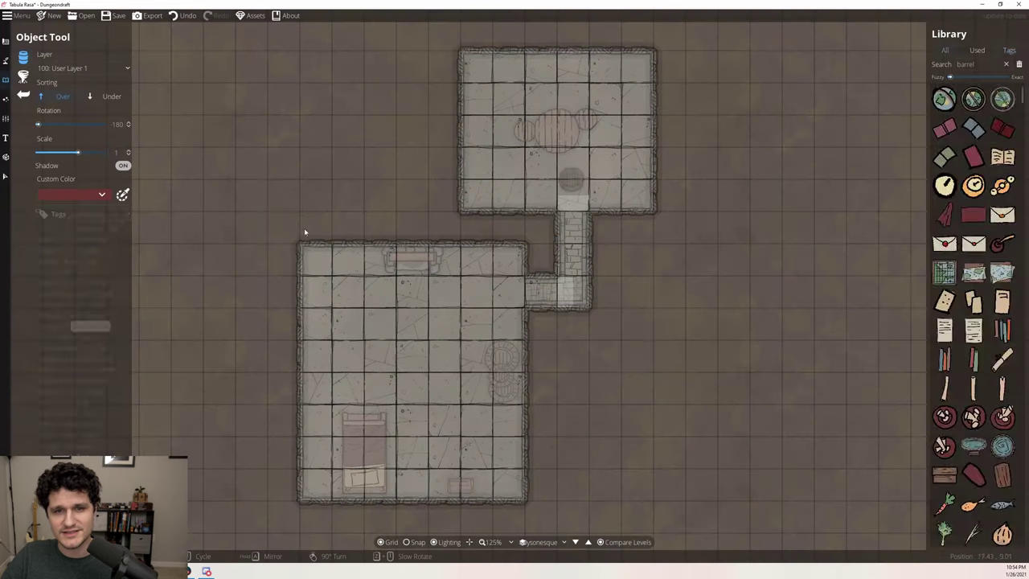
click(1002, 130)
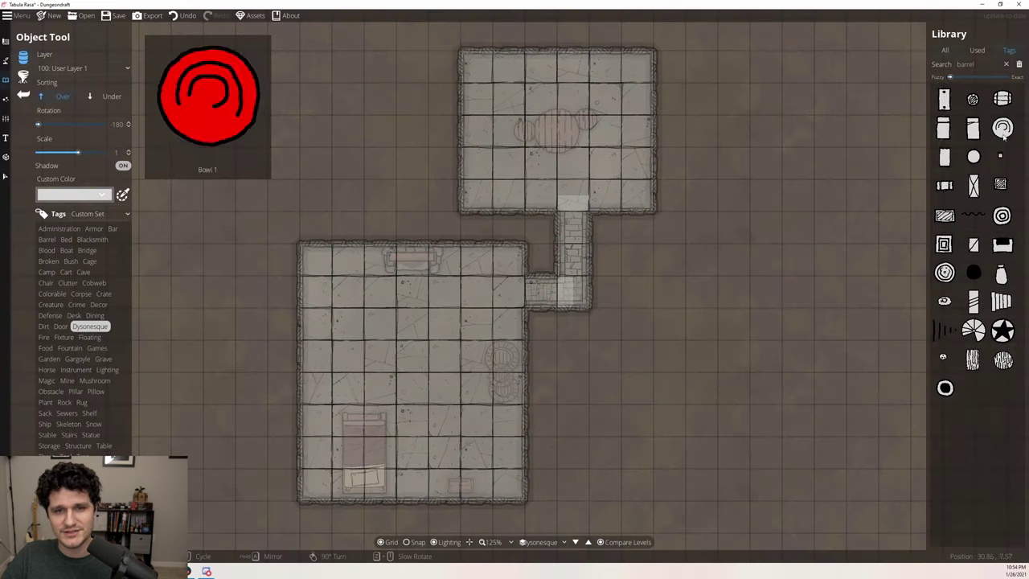
click(1000, 155)
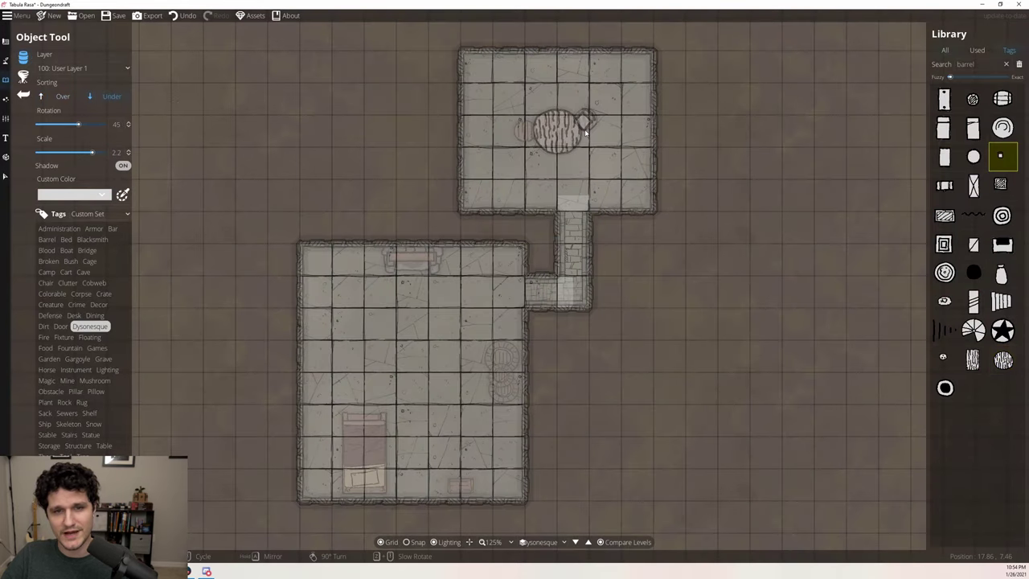
click(972, 98)
click(503, 358)
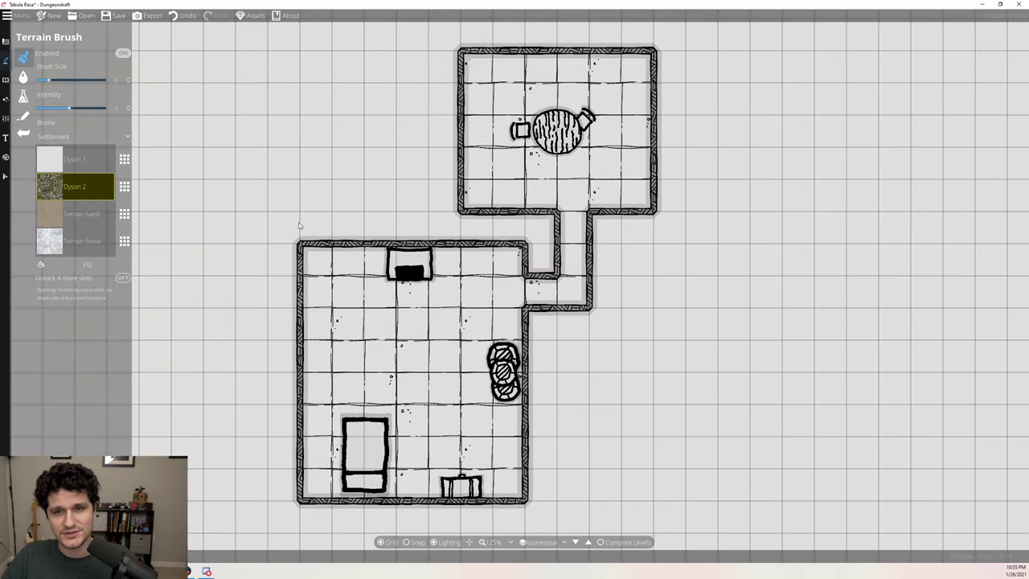
Paint hatched terrain and speckled Dyson 3 terrain around both rooms and the corridor.
mouse_move(298, 225)
mouse_down()
mouse_move(282, 354)
mouse_move(334, 239)
mouse_move(590, 233)
mouse_move(679, 113)
mouse_move(512, 44)
mouse_move(442, 193)
mouse_move(555, 337)
mouse_move(440, 507)
mouse_up()
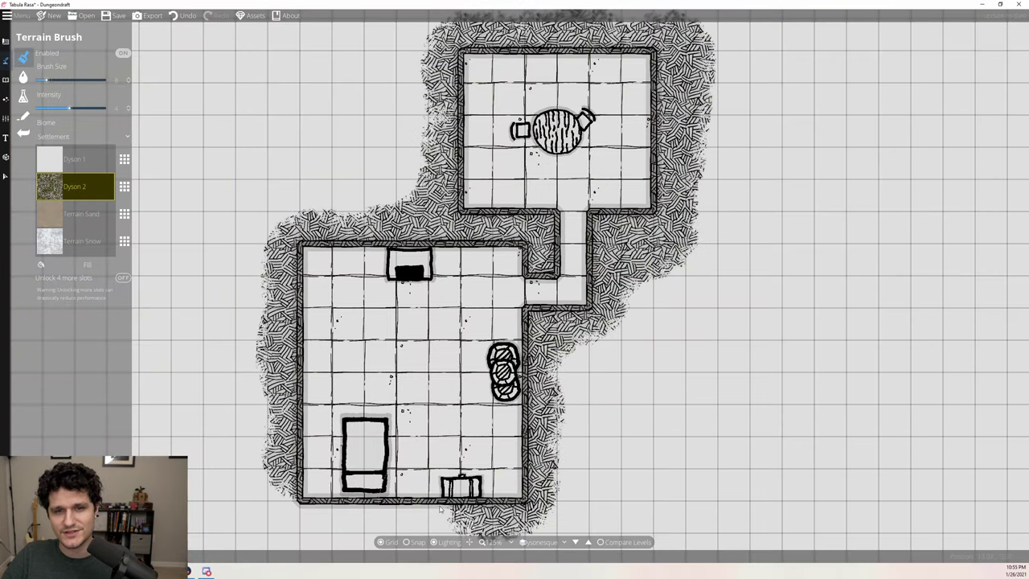
click(123, 214)
click(179, 195)
mouse_move(257, 402)
mouse_down()
mouse_move(378, 177)
mouse_move(345, 539)
mouse_move(723, 133)
mouse_up()
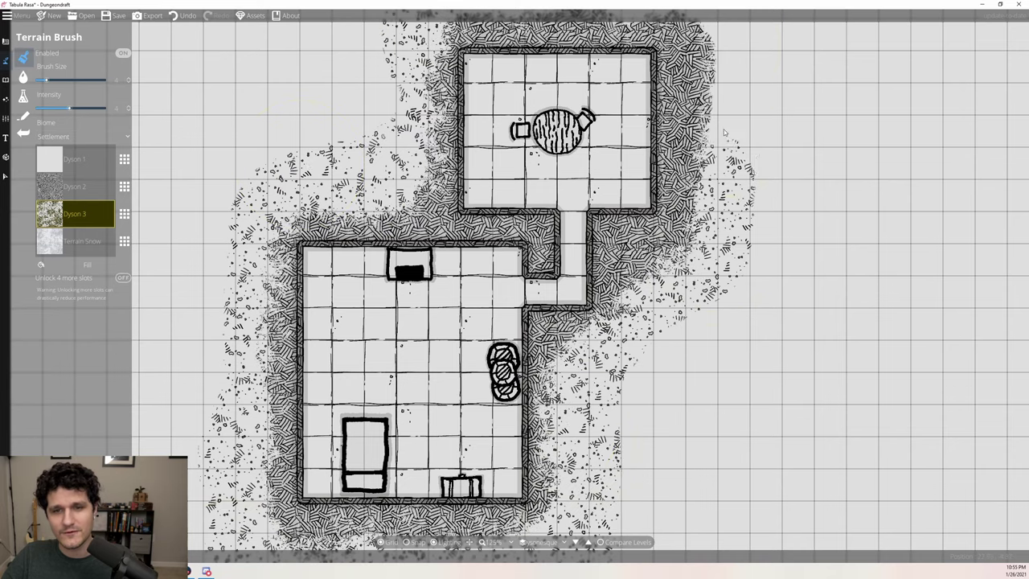
Toggle between the Ground and Dyson levels, ending on the black-and-white Dyson level.
click(575, 542)
click(575, 542)
click(575, 541)
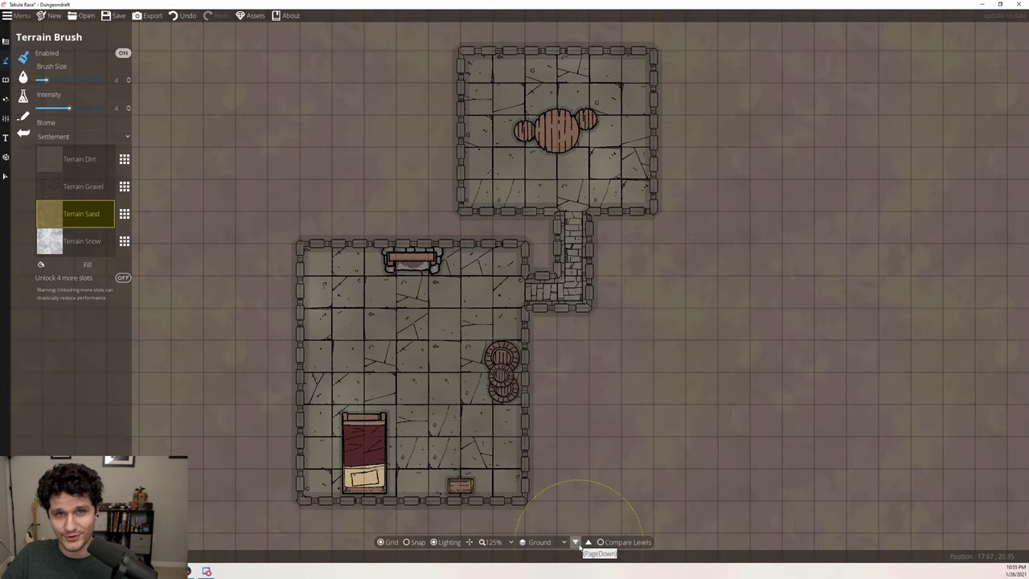
click(575, 542)
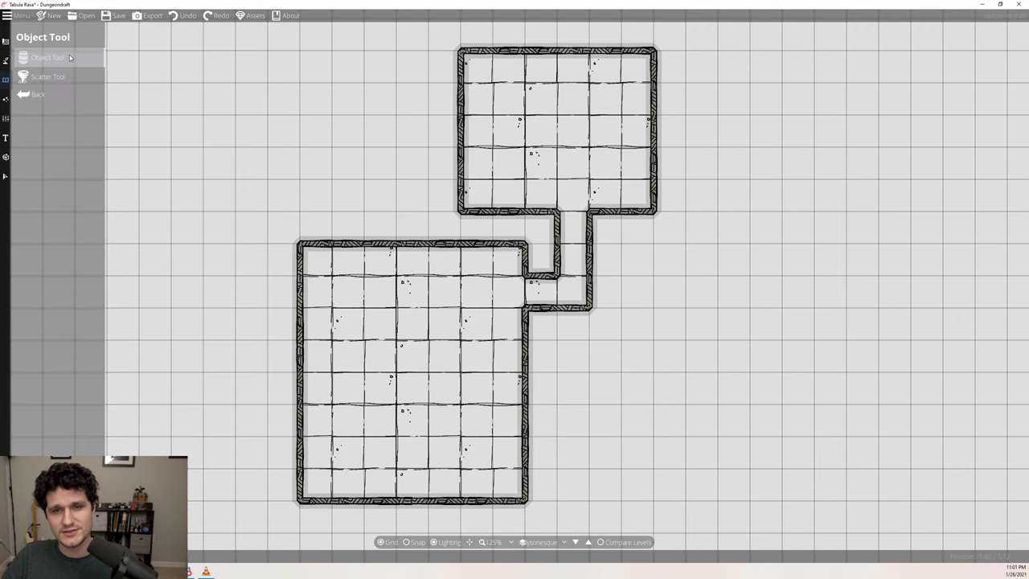
Place a light-coloured object against the lower room's top wall.
click(70, 57)
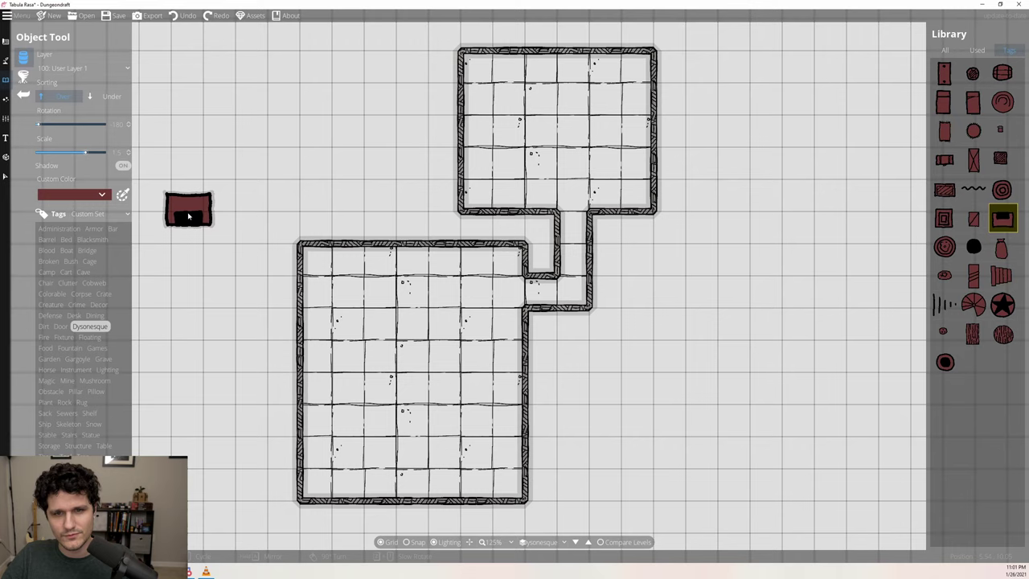
click(102, 194)
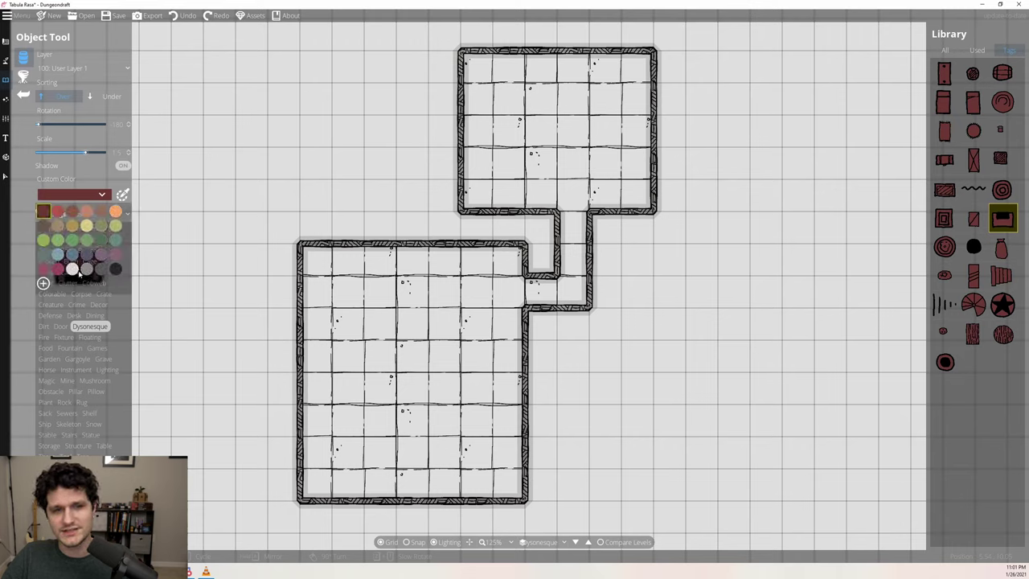
click(79, 274)
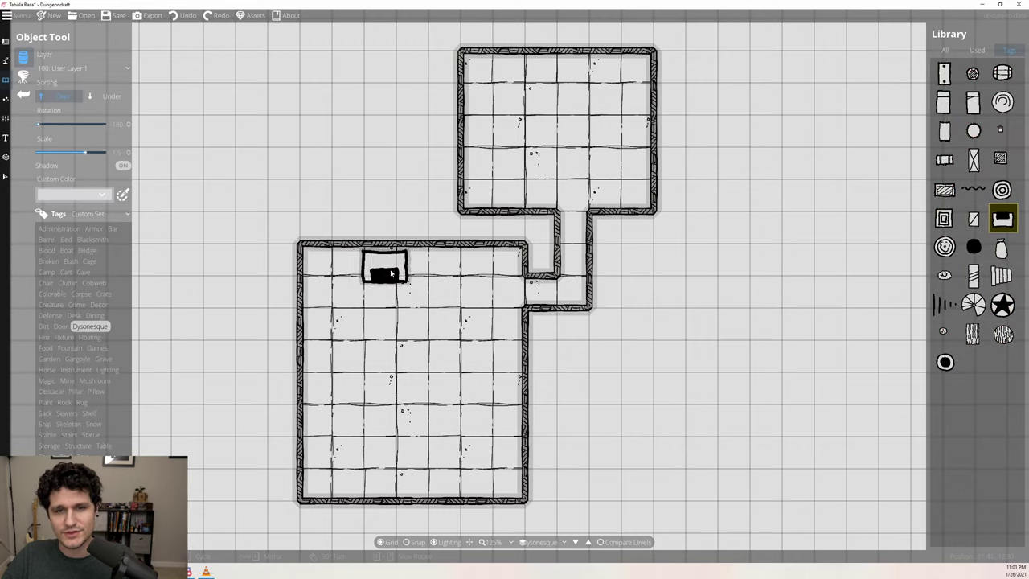
click(401, 270)
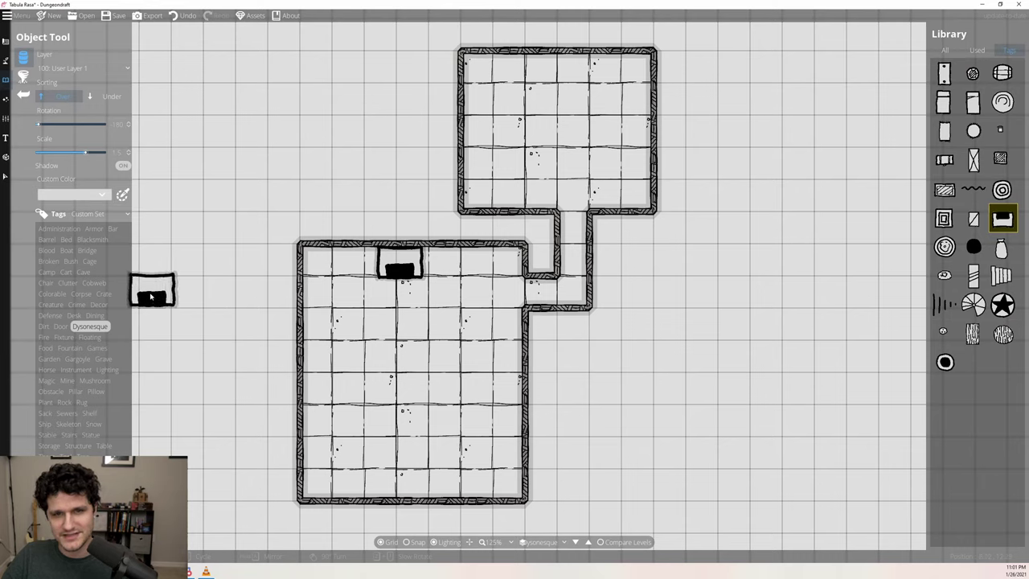
Filter the object library to Colorable assets and browse them, then bring up the terrain tools.
click(51, 293)
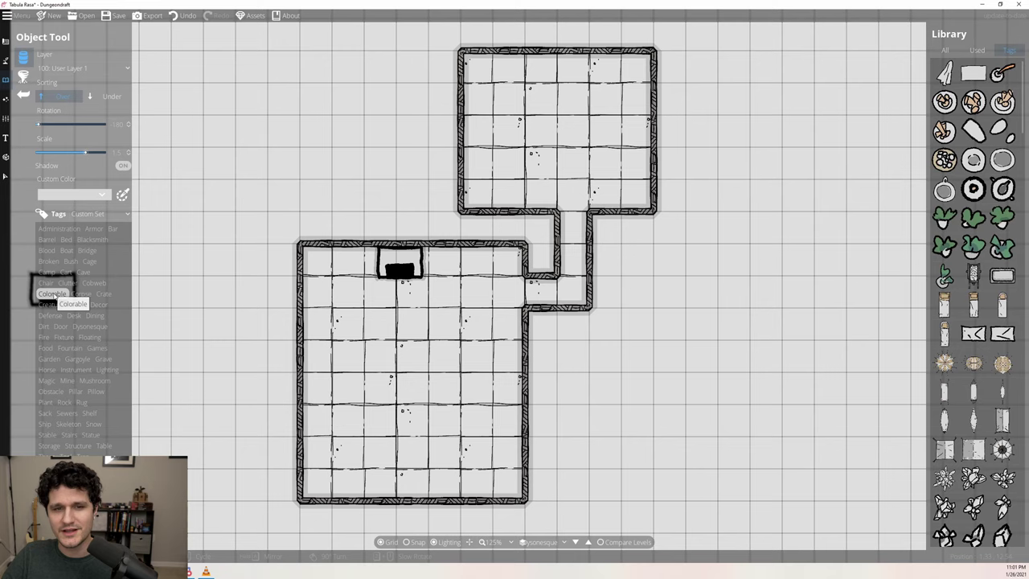
scroll(952, 281, down, 10)
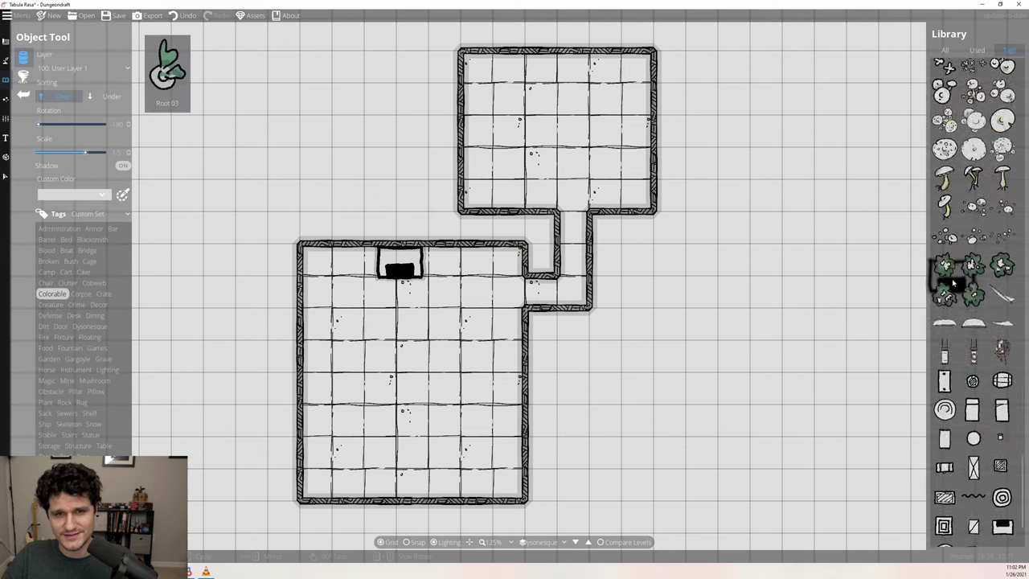
scroll(952, 282, down, 3)
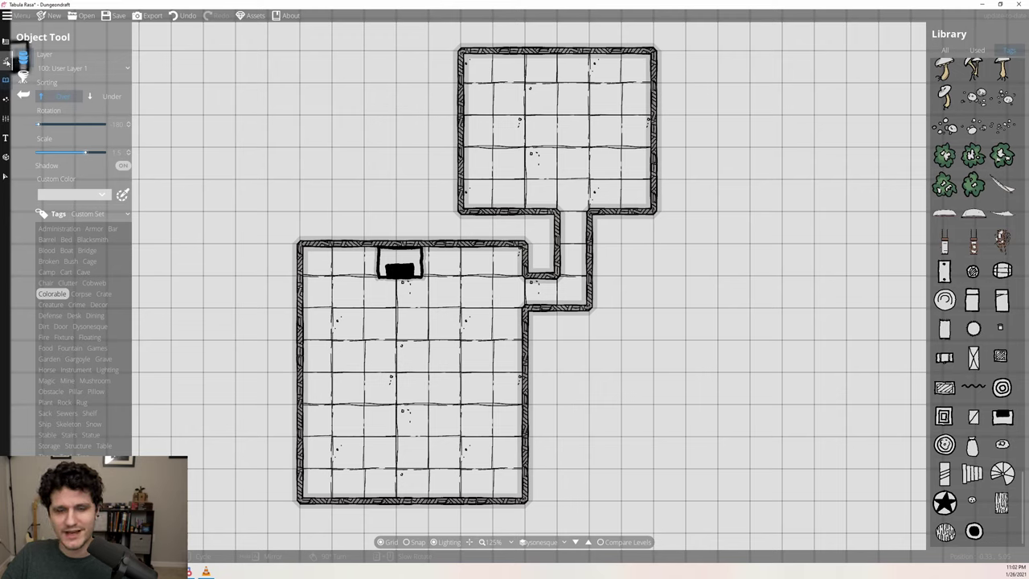
click(6, 61)
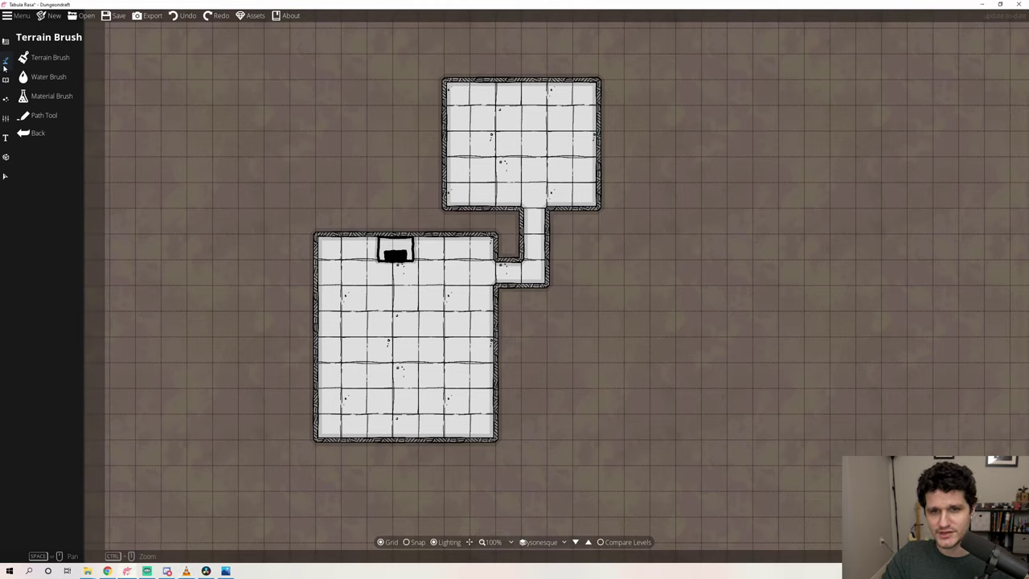
Replace the Terrain Dirt slot with white Dyson 1 ground.
click(47, 60)
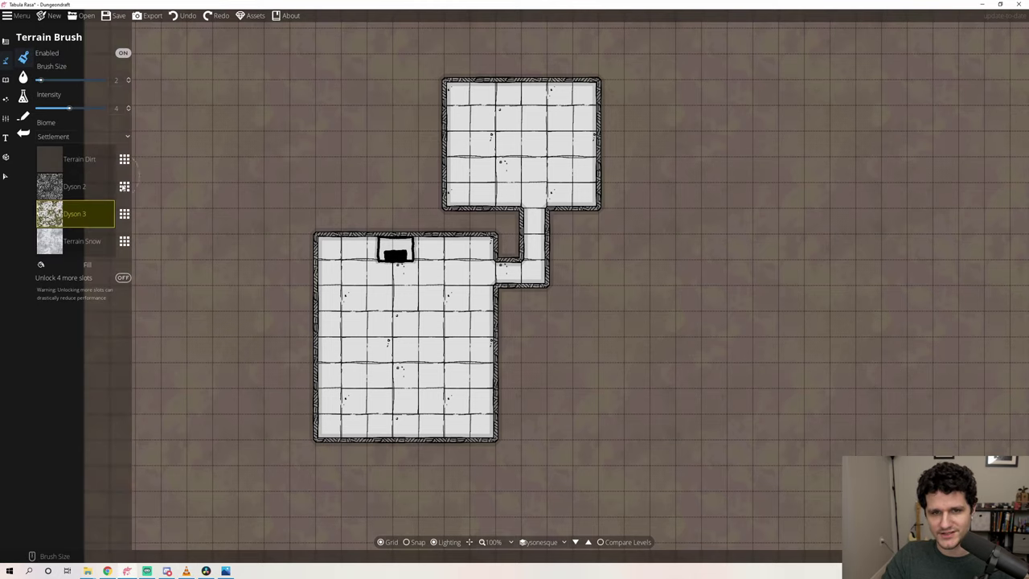
click(124, 160)
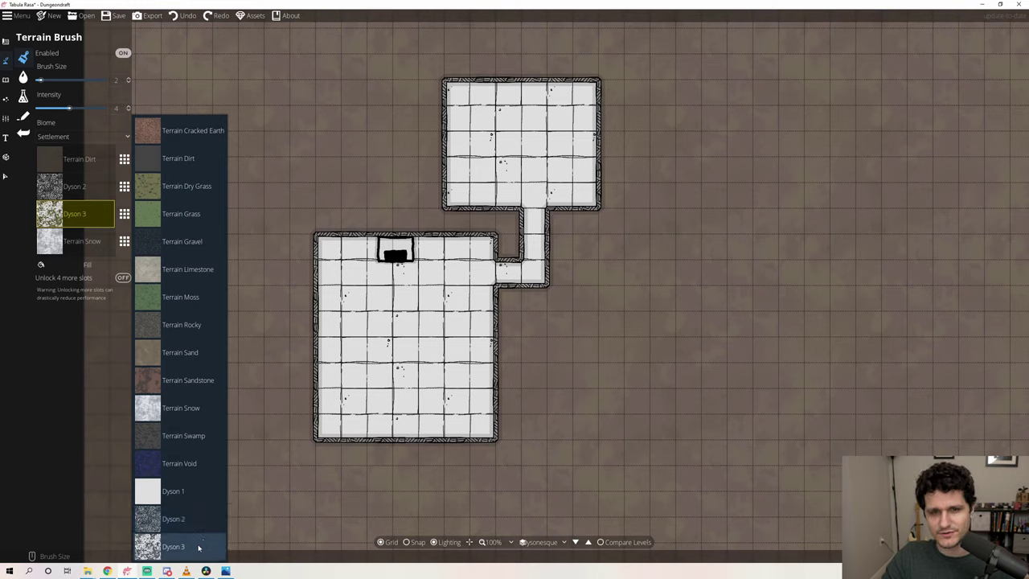
click(194, 499)
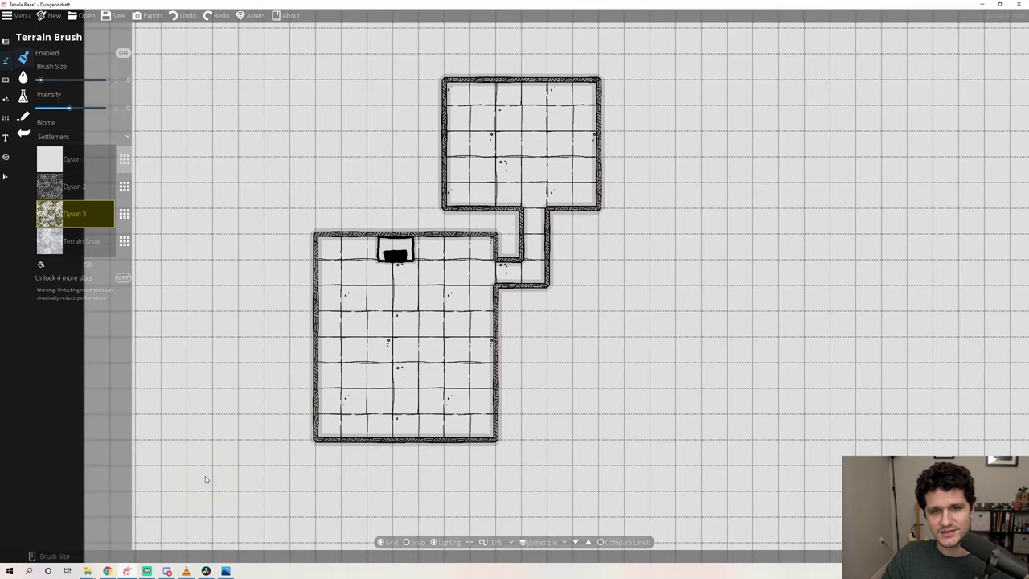
Paint Dyson 3 terrain around the outside walls of both rooms and the corridor.
mouse_move(314, 243)
mouse_down()
mouse_move(302, 456)
mouse_move(426, 462)
mouse_move(300, 466)
mouse_up()
mouse_move(498, 472)
mouse_down()
mouse_move(522, 410)
mouse_move(514, 296)
mouse_up()
mouse_move(292, 476)
mouse_down()
mouse_move(294, 256)
mouse_move(347, 222)
mouse_move(514, 216)
mouse_move(427, 197)
mouse_move(433, 93)
mouse_move(497, 65)
mouse_move(603, 61)
mouse_up()
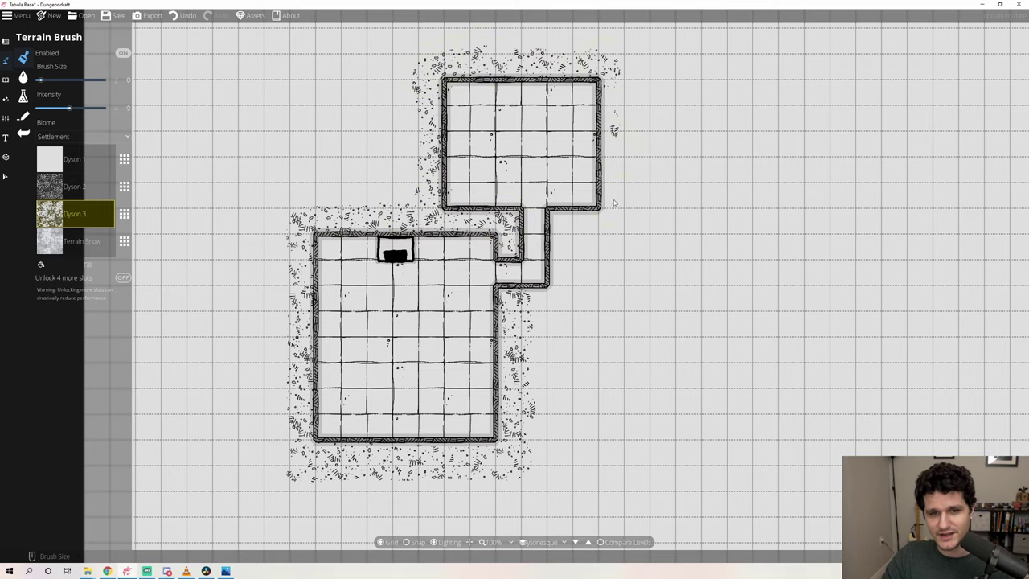
mouse_move(613, 202)
mouse_down()
mouse_move(596, 223)
mouse_move(639, 222)
mouse_move(577, 233)
mouse_move(531, 307)
mouse_up()
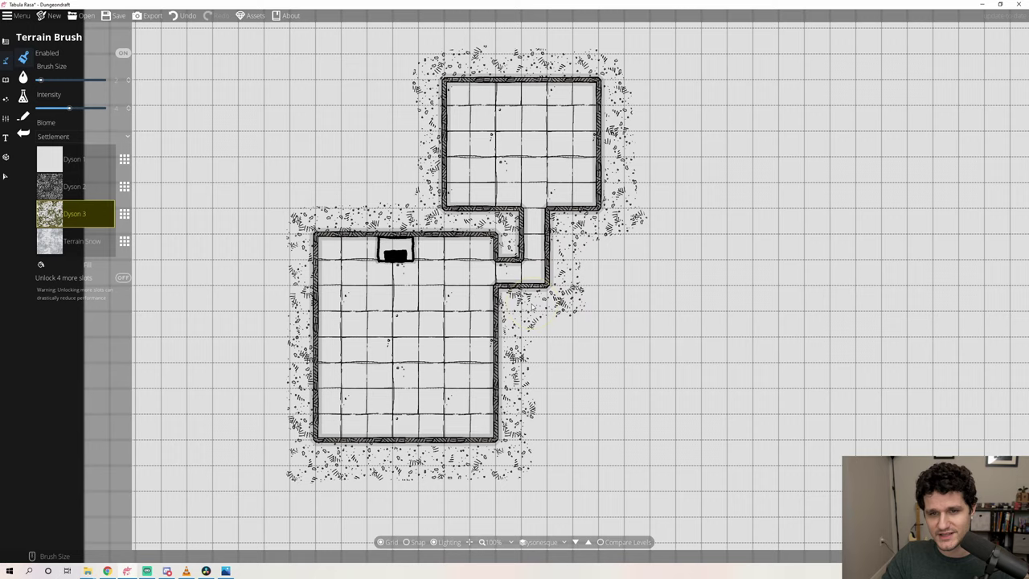
Paint Dyson 2 along the lower room's left wall, then switch back to Dyson 1.
click(74, 186)
mouse_move(309, 270)
mouse_down()
mouse_move(305, 446)
mouse_move(346, 450)
mouse_move(306, 436)
mouse_move(374, 454)
mouse_move(502, 442)
mouse_move(510, 325)
mouse_move(500, 299)
mouse_move(559, 301)
mouse_move(558, 233)
mouse_move(567, 217)
mouse_move(598, 215)
mouse_move(613, 184)
mouse_move(611, 80)
mouse_move(450, 74)
mouse_move(546, 80)
mouse_move(485, 50)
mouse_move(438, 89)
mouse_move(438, 205)
mouse_move(310, 233)
mouse_move(506, 241)
mouse_up()
key(3)
key(1)
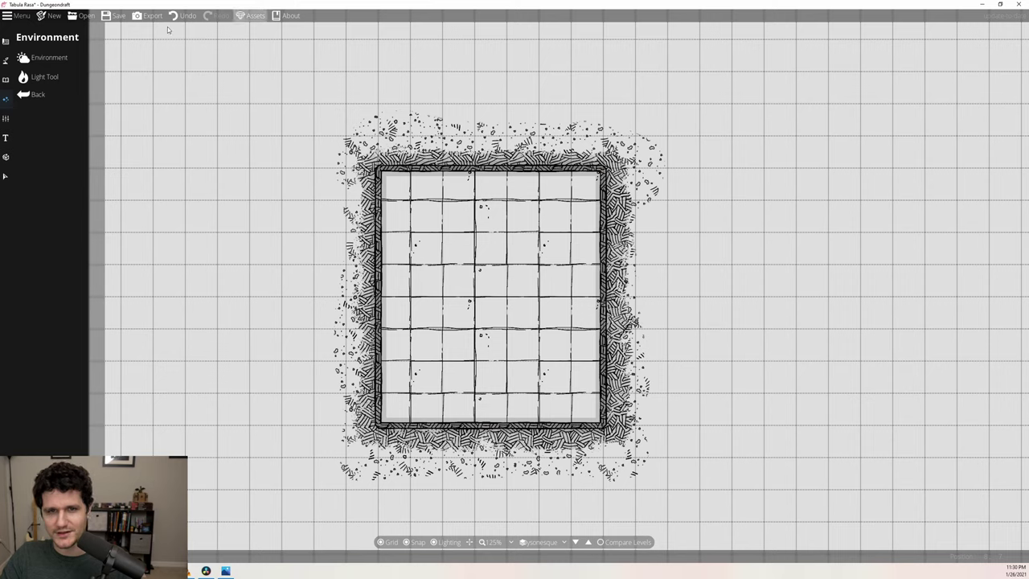
In Environment, set Ambient Light to d6d6d6, then tint the room's floor pale pink.
click(48, 59)
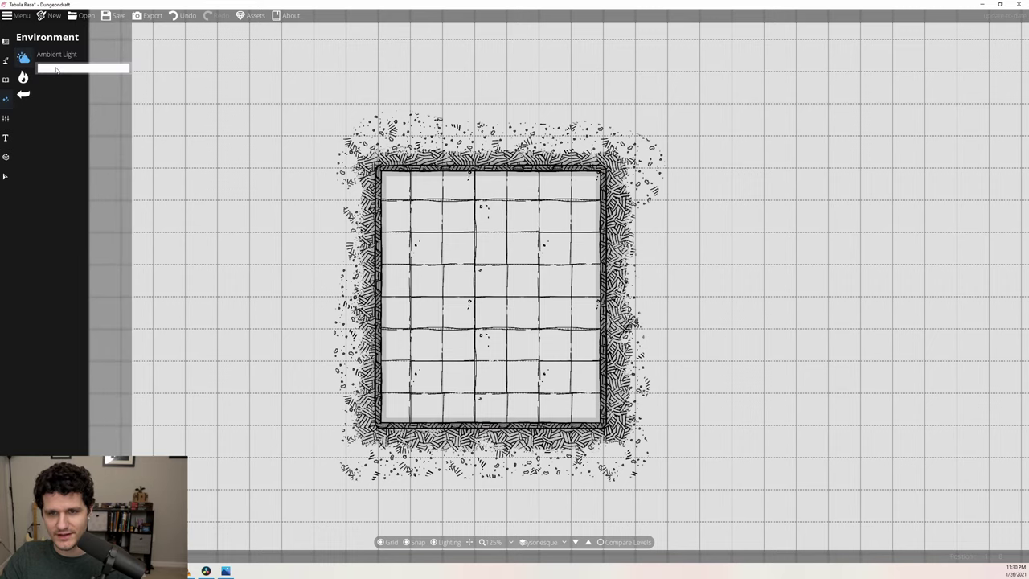
click(57, 69)
drag(5, 16, 4, 30)
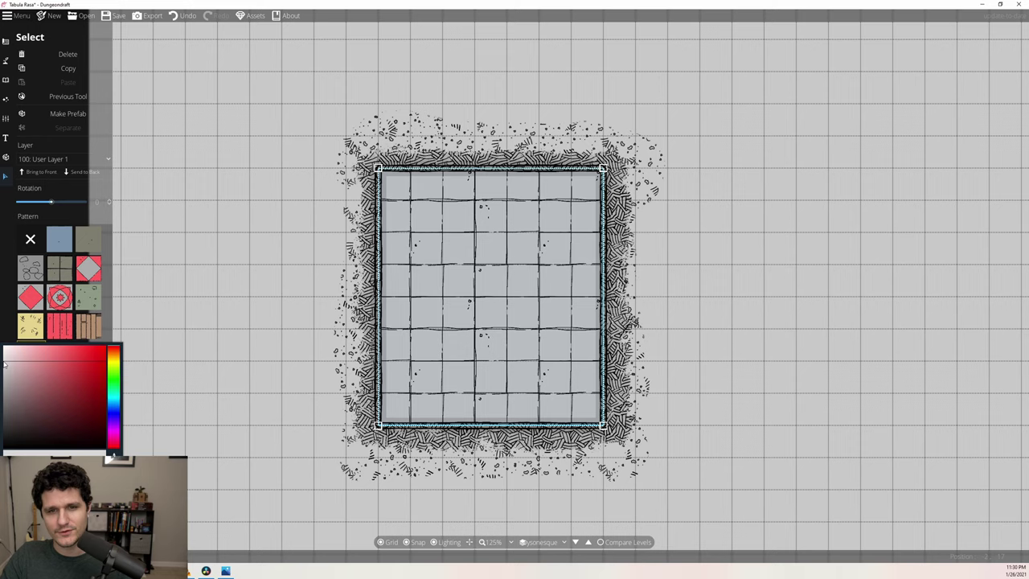
drag(5, 364, 8, 370)
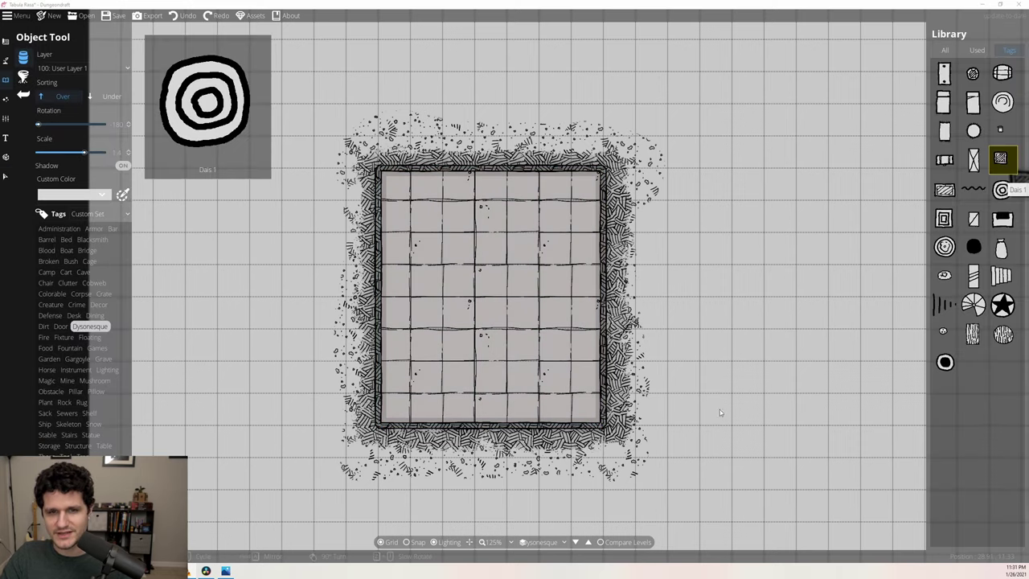
Pile four dark and grey crates in the room's top-left corner.
click(97, 195)
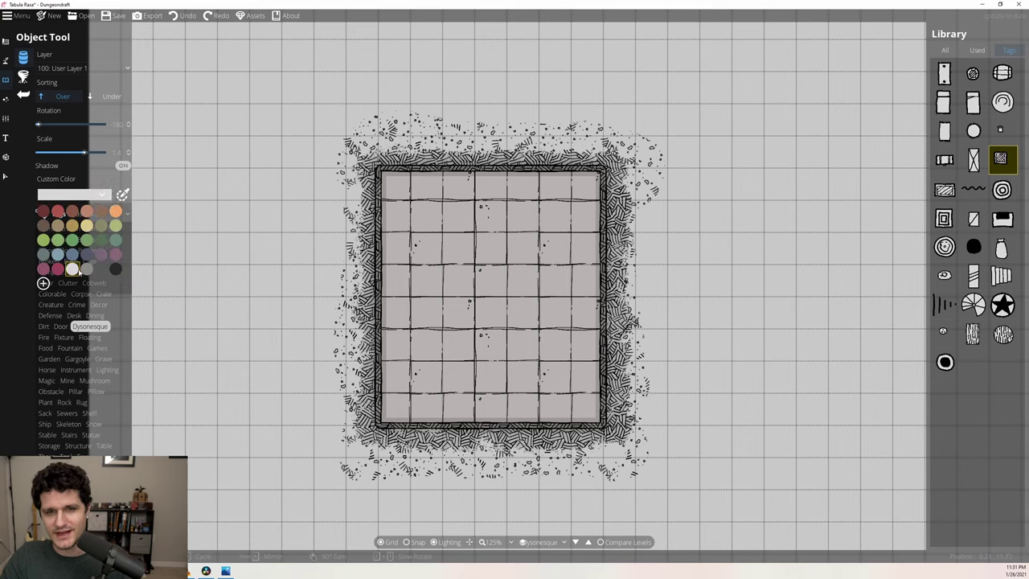
click(103, 272)
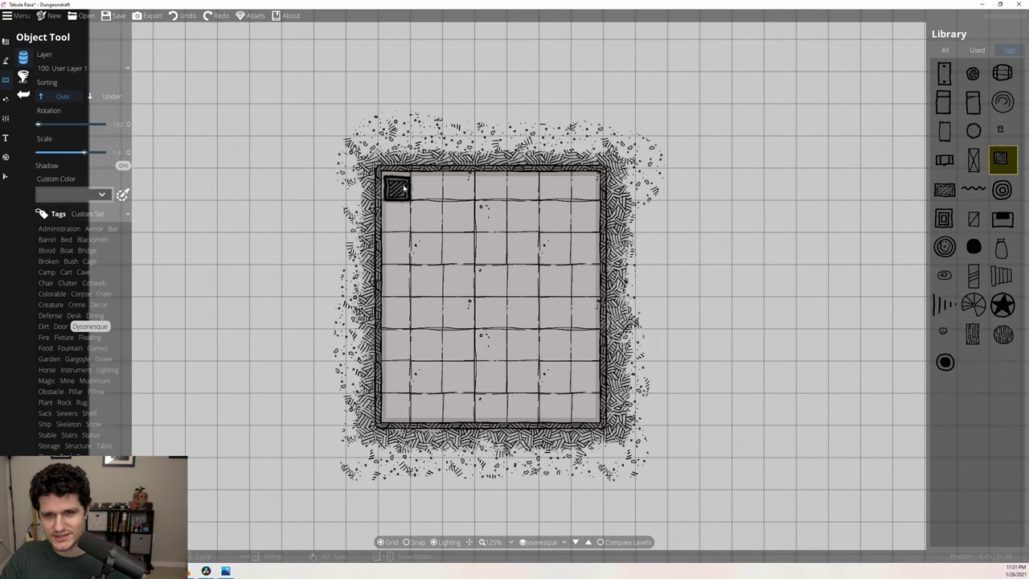
click(430, 189)
click(397, 189)
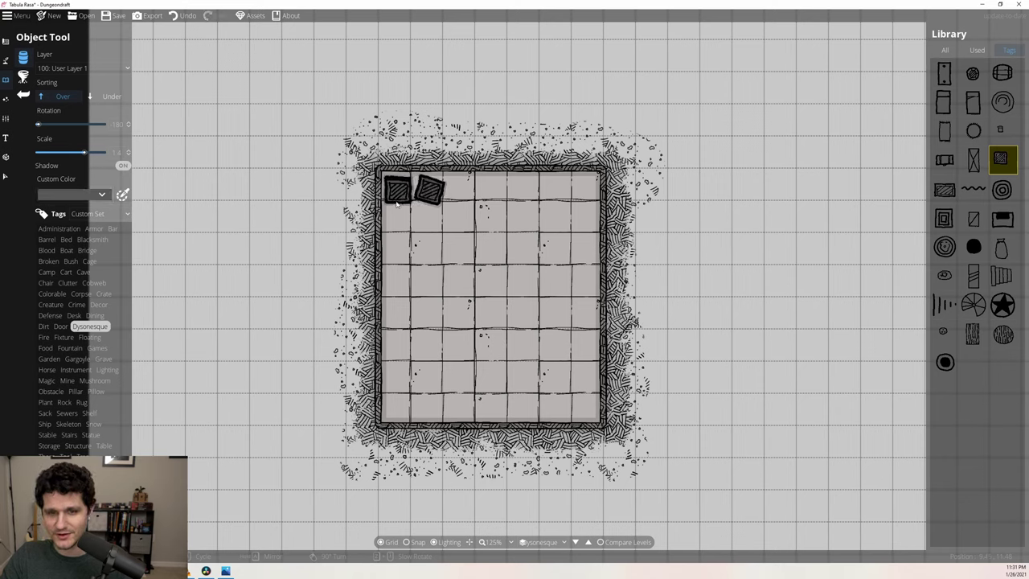
click(400, 217)
click(84, 193)
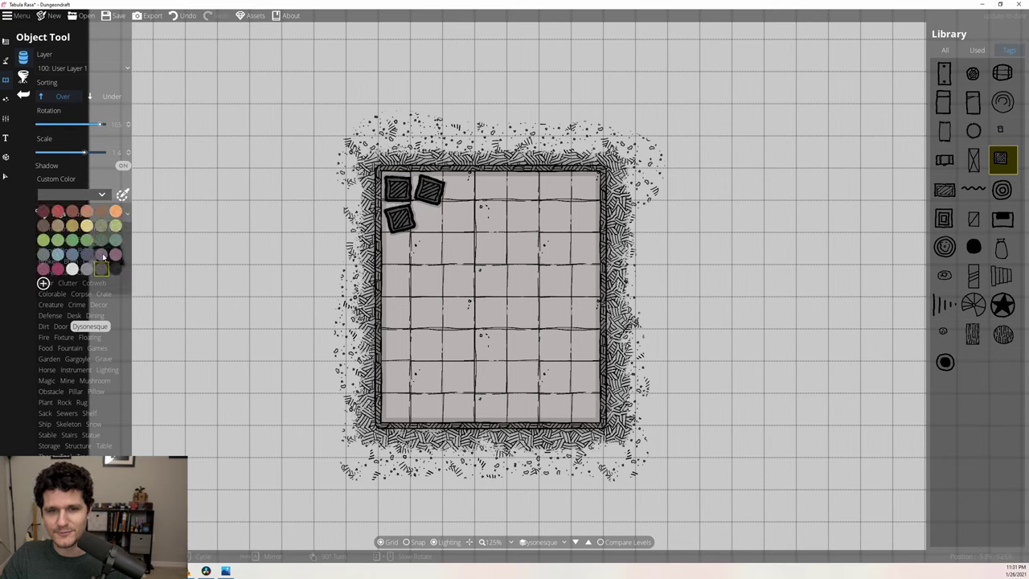
click(105, 265)
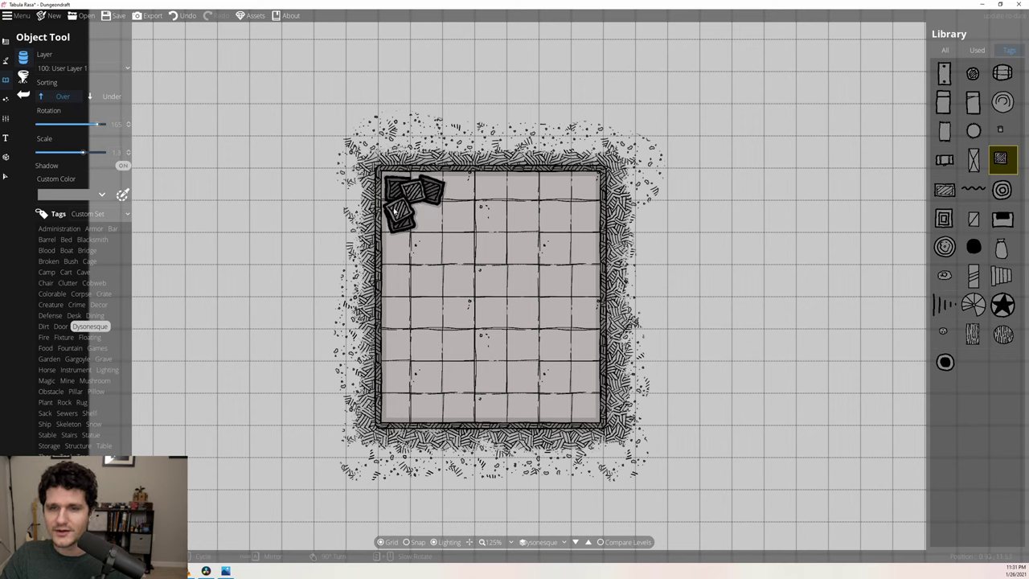
click(411, 190)
Place a light hatched round table in the room and pick a small stool.
click(80, 196)
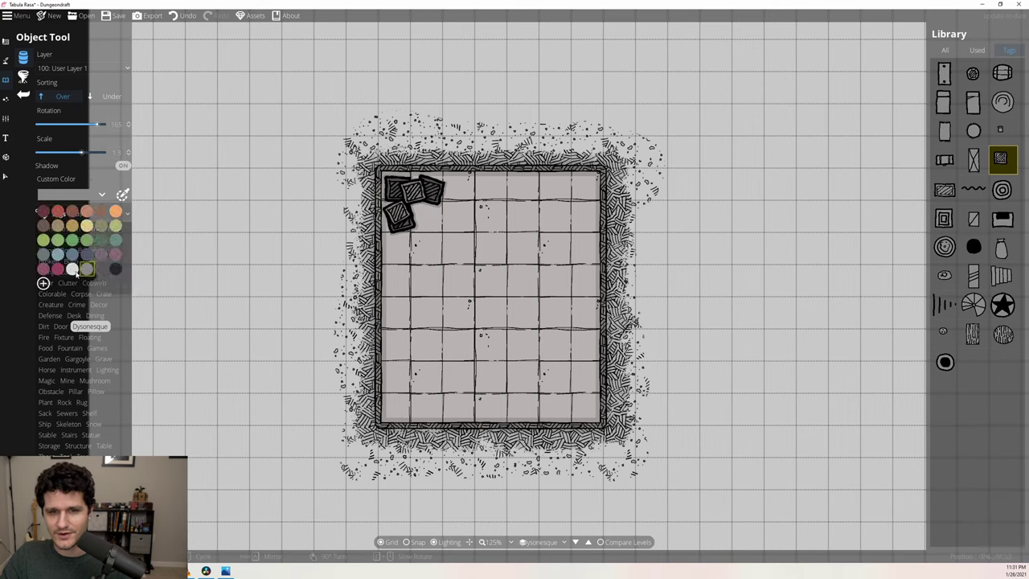
click(72, 268)
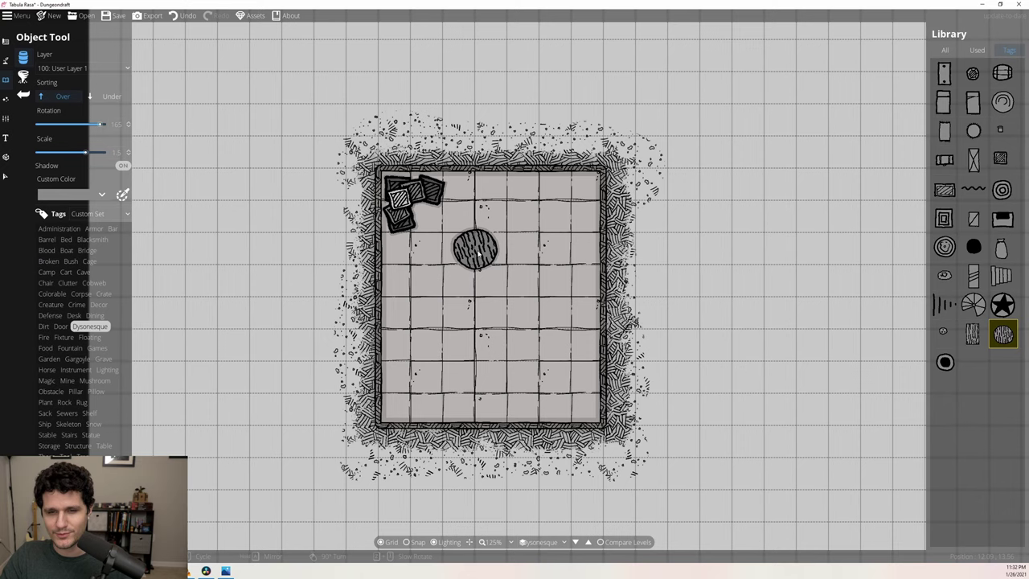
click(480, 242)
click(999, 129)
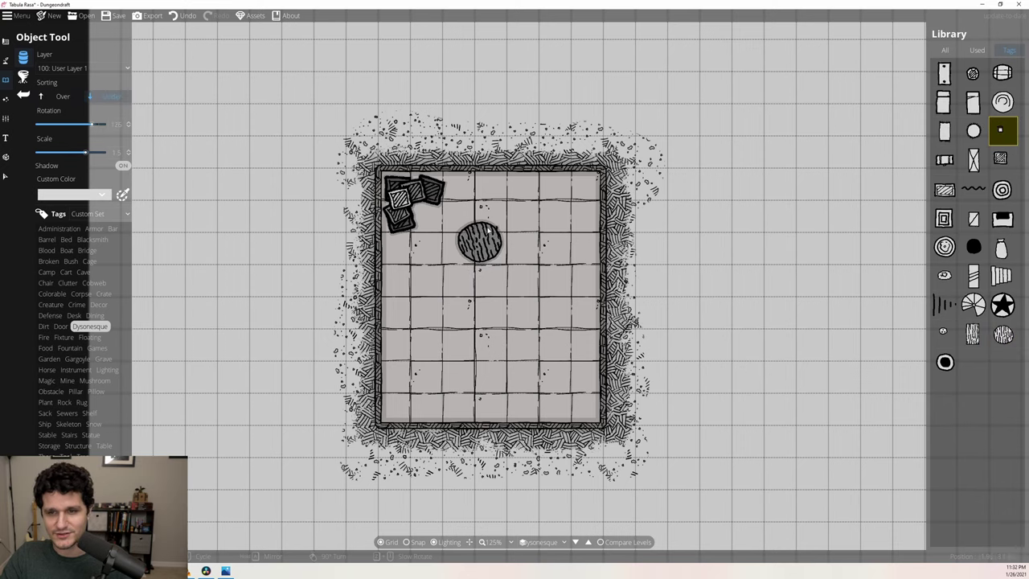
scroll(496, 226, down, 4)
Undo the last change and place stairs against the room's right wall.
key(ctrl+z)
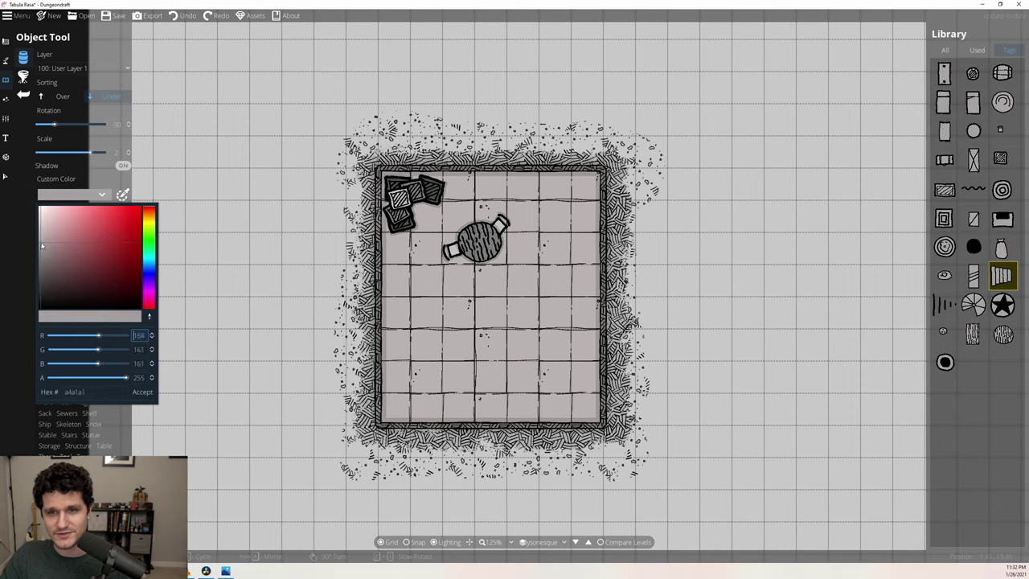
click(475, 394)
scroll(514, 386, down, 6)
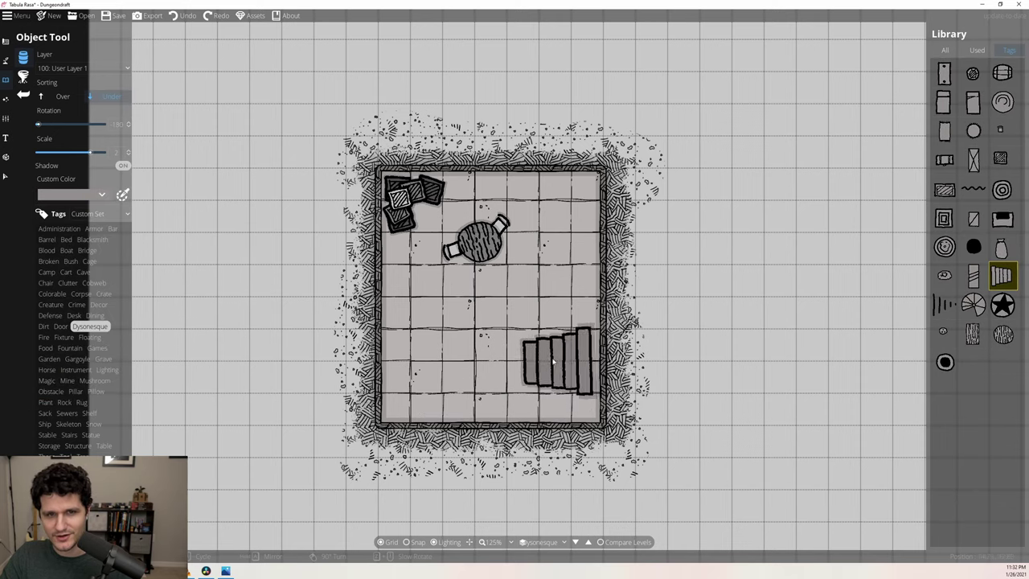
click(564, 360)
key(l)
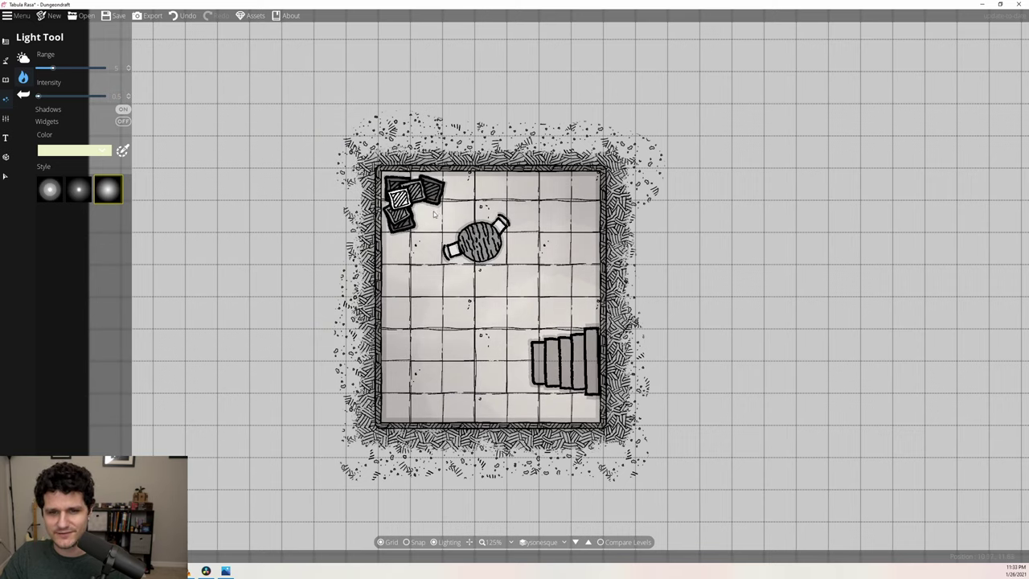
Replace the last light with a soft first-style light and a wider range in the room.
key(ctrl+z)
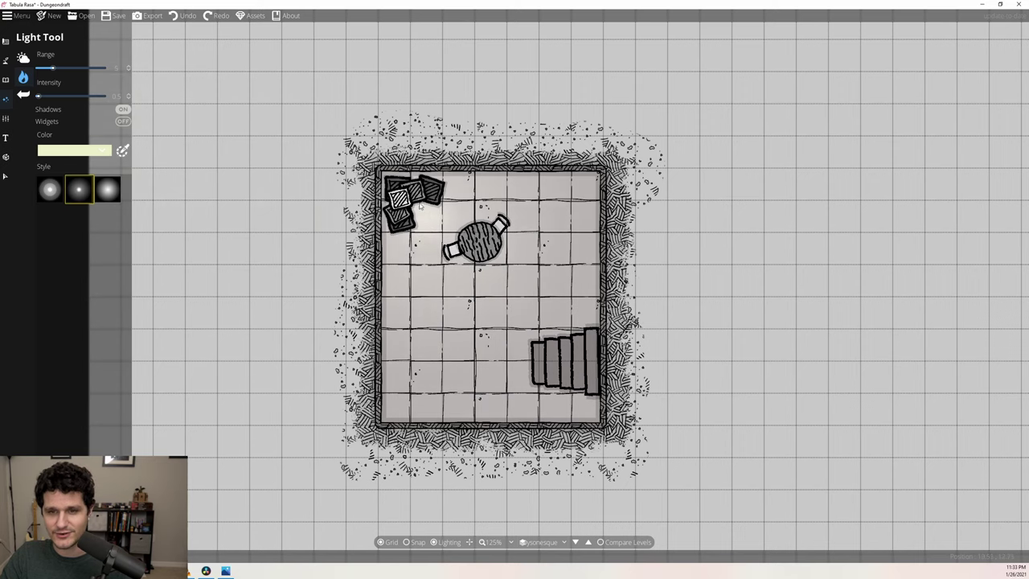
click(404, 199)
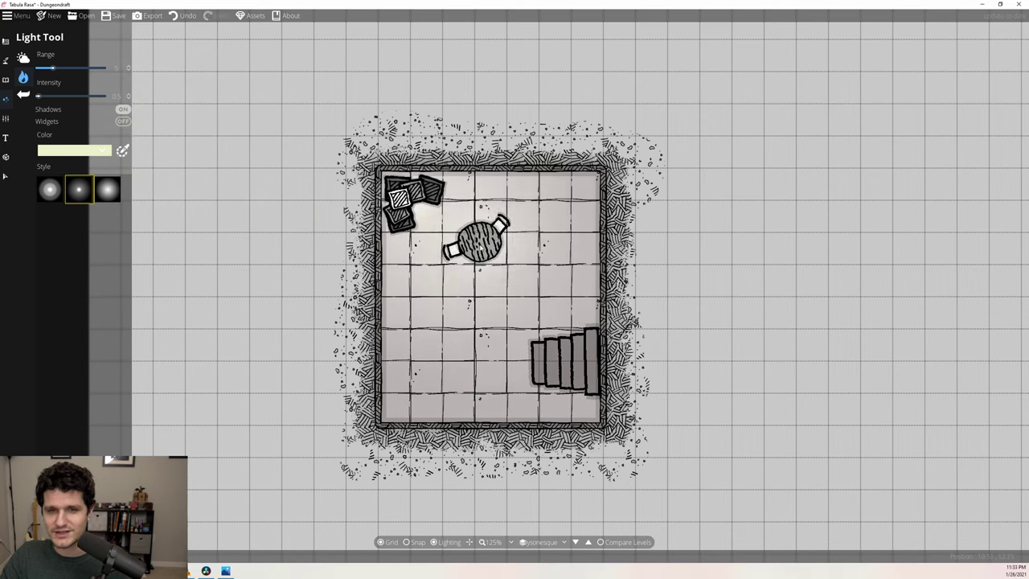
click(50, 188)
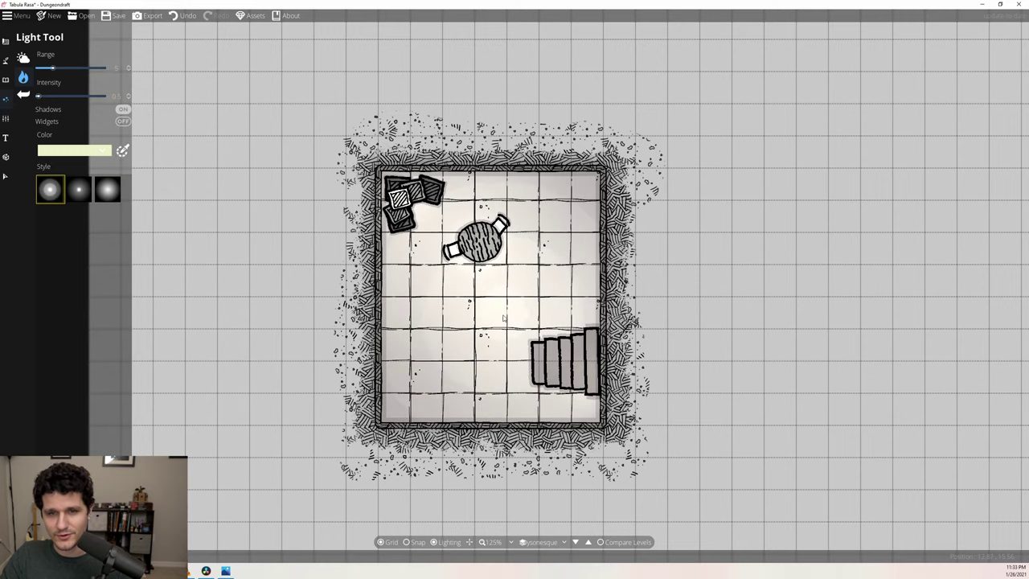
drag(53, 67, 64, 67)
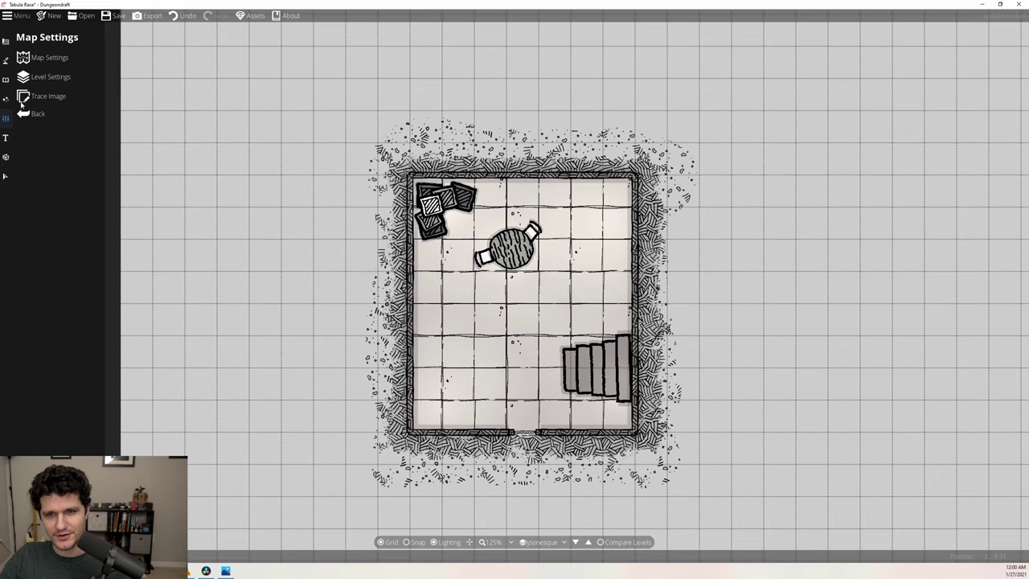
Set the map's Camera Filter to Sepia in Map Settings.
click(66, 57)
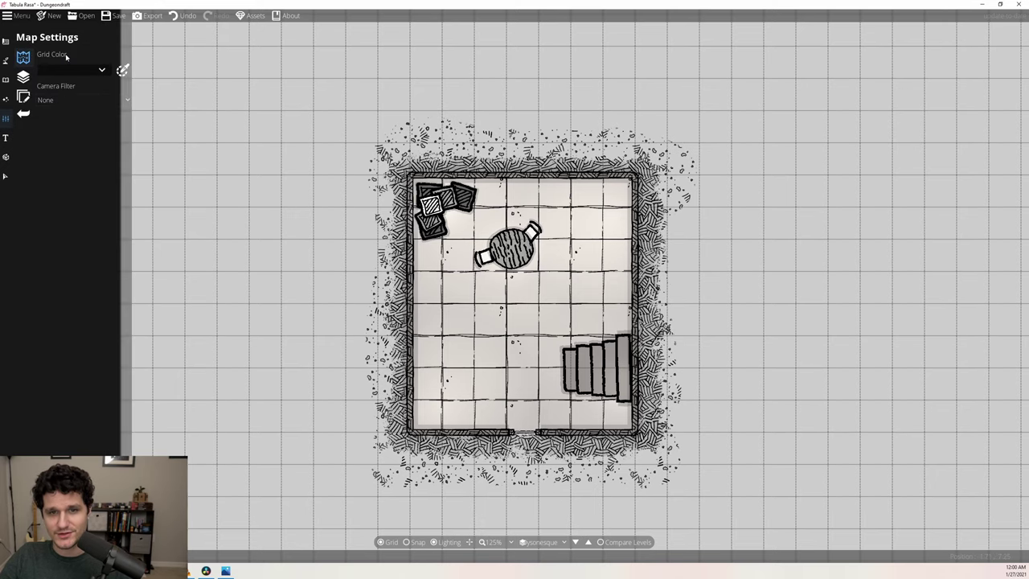
click(68, 100)
click(57, 136)
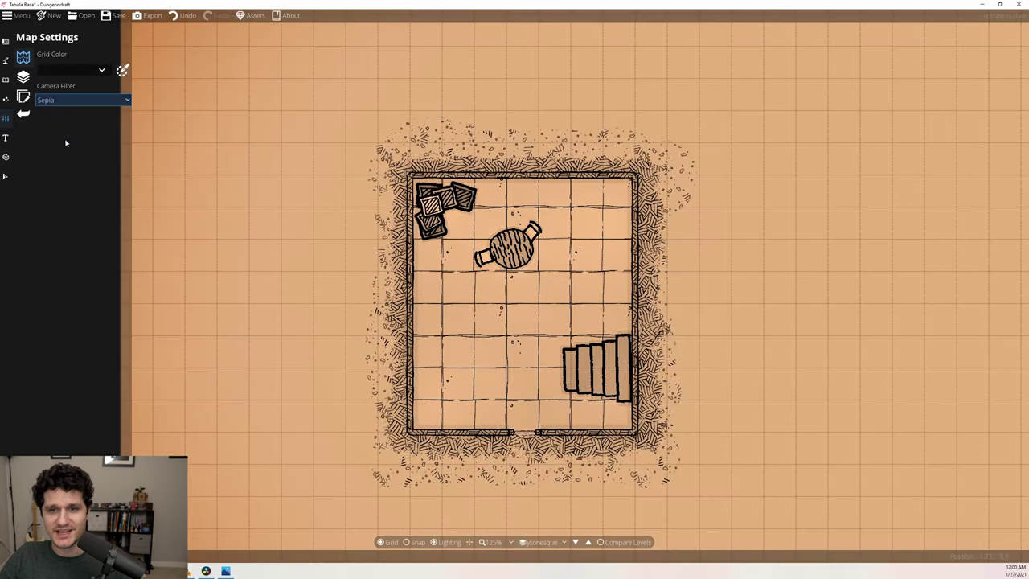
Open the Environment ambient light colour picker and adjust its white colour.
click(6, 98)
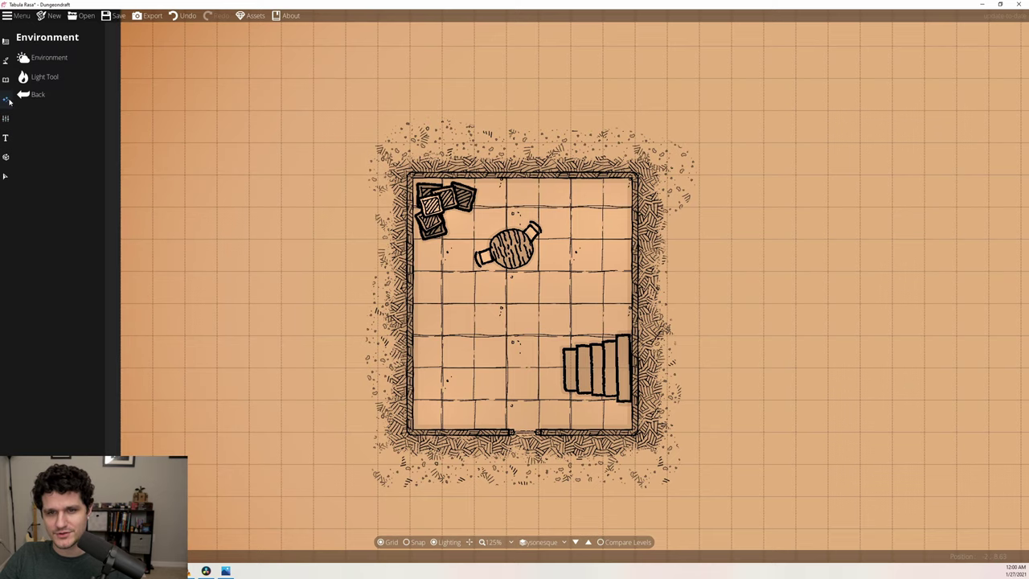
click(73, 58)
click(49, 64)
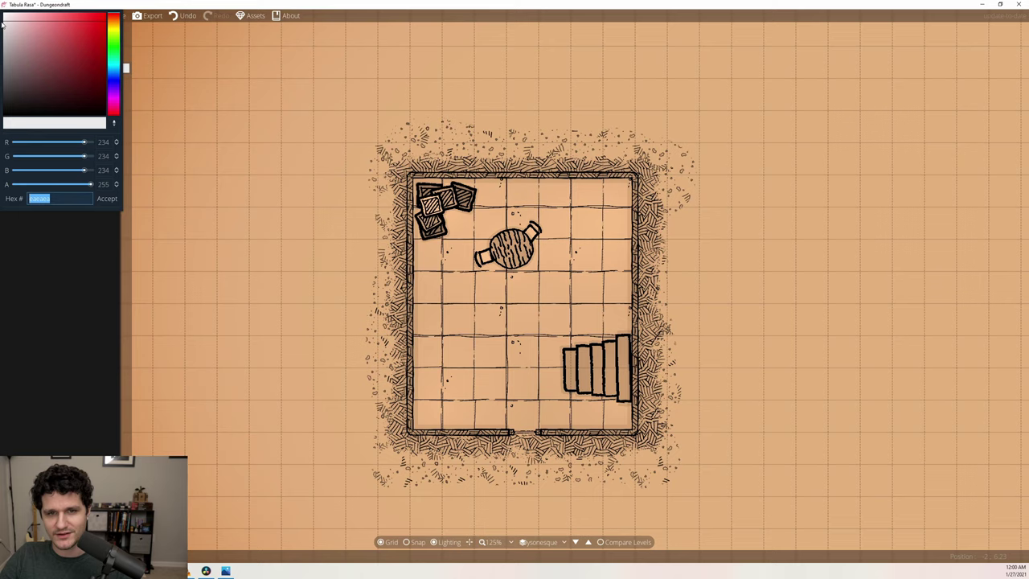
mouse_move(2, 25)
mouse_down()
mouse_move(13, 84)
mouse_move(3, 14)
mouse_up()
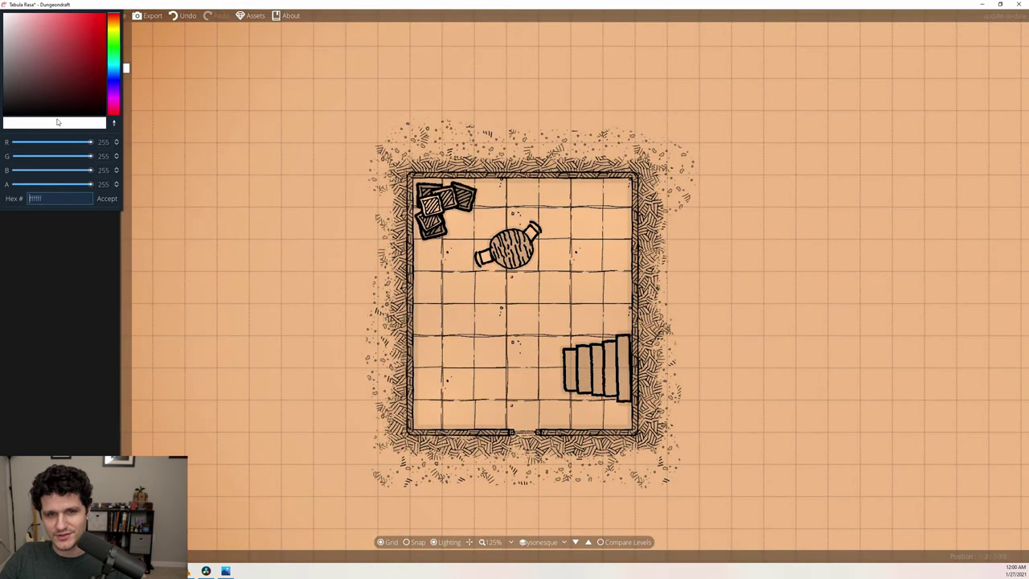
Accept the white ambient colour and set the Camera Filter back to None.
click(104, 197)
click(6, 118)
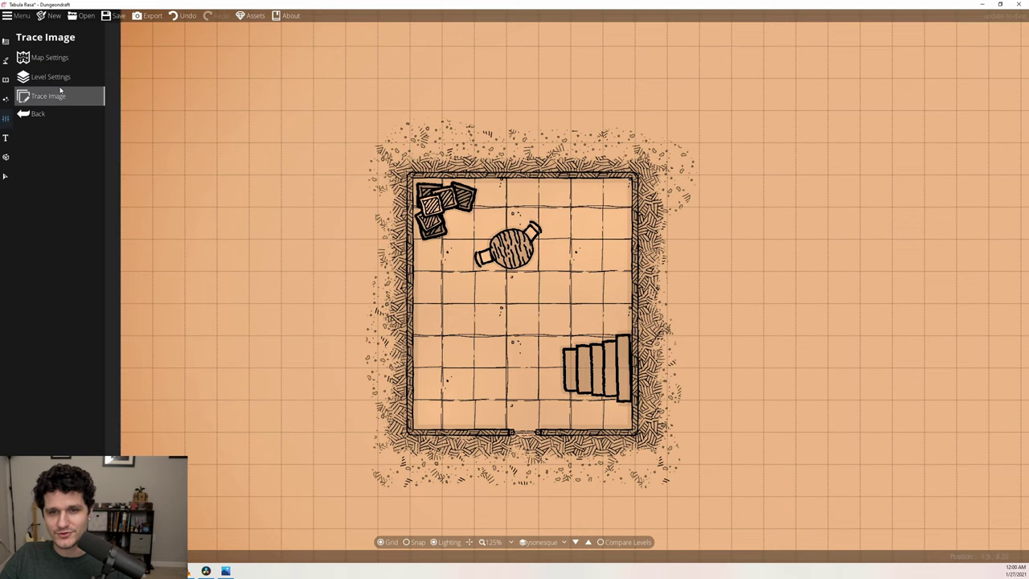
click(58, 56)
click(67, 99)
click(64, 114)
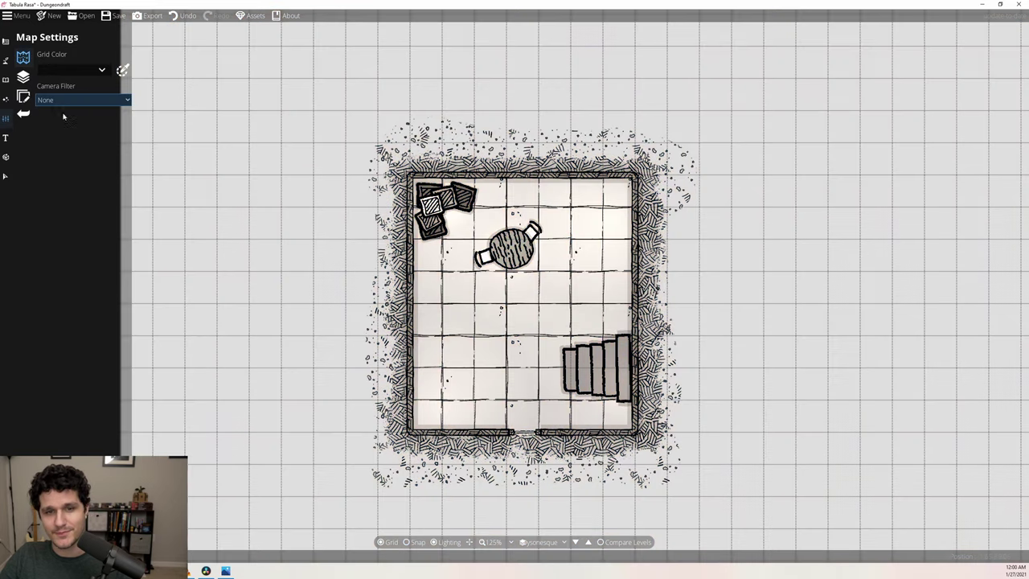
Make the ambient light a warm orange with Alpha lowered to 153.
click(5, 101)
click(48, 74)
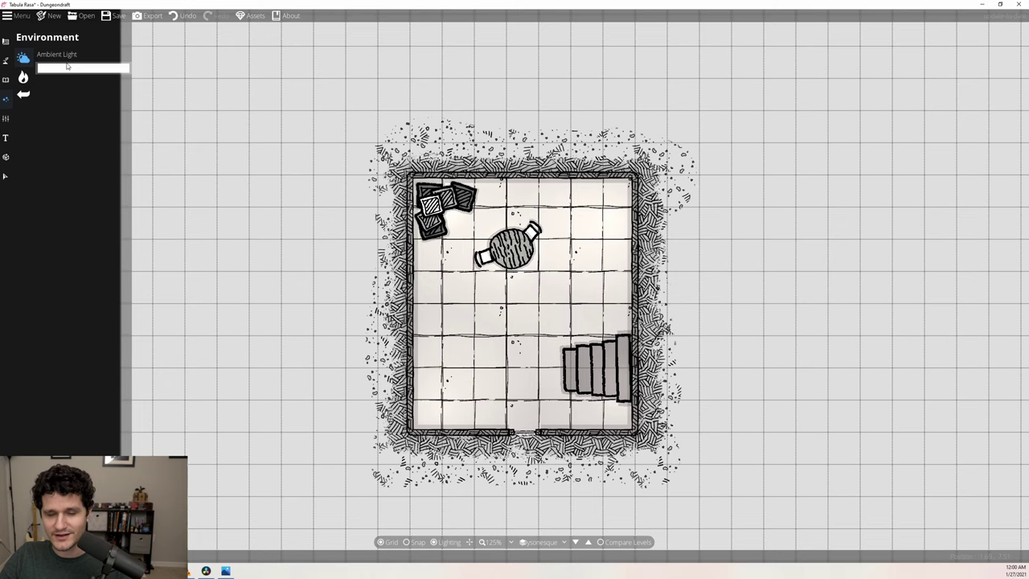
click(66, 64)
click(118, 26)
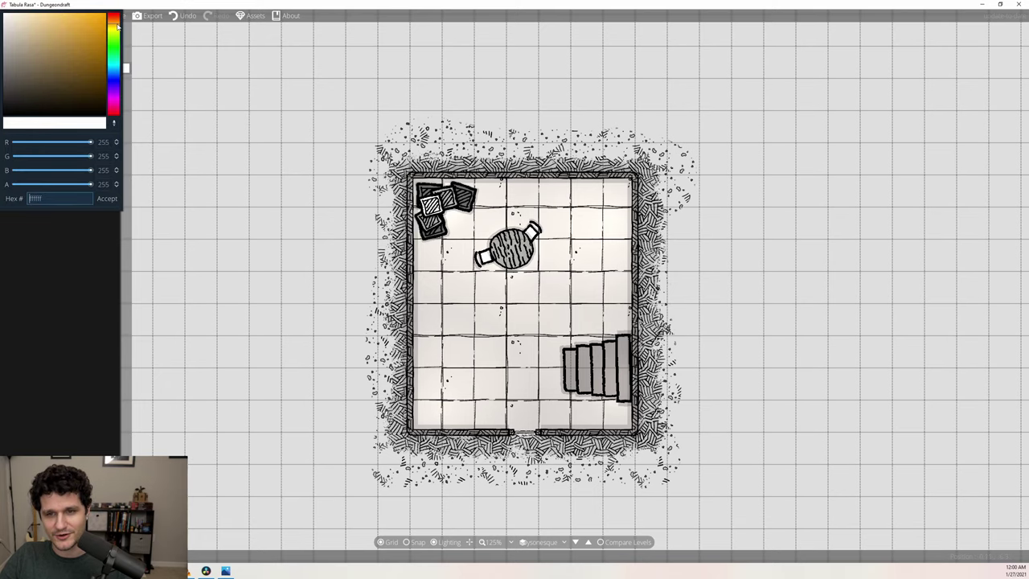
drag(117, 27, 118, 27)
click(54, 24)
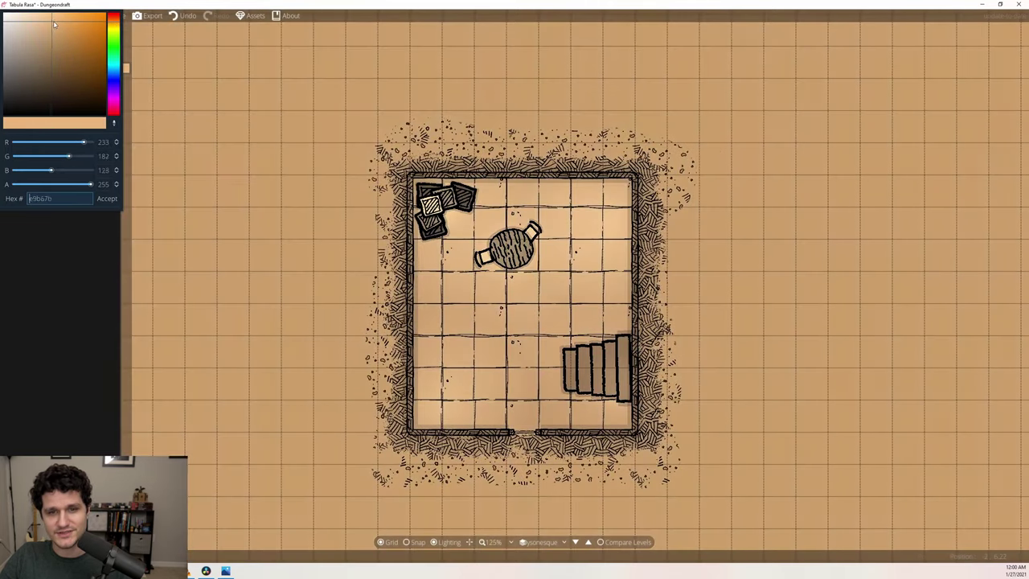
mouse_move(54, 24)
mouse_down()
mouse_move(64, 48)
mouse_move(78, 14)
mouse_move(75, 25)
mouse_up()
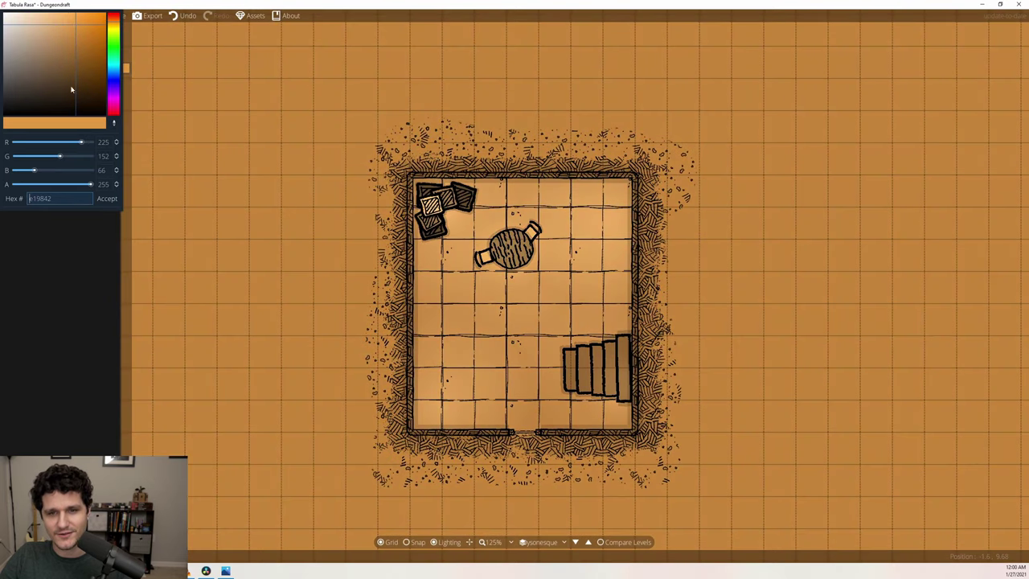
drag(90, 184, 60, 185)
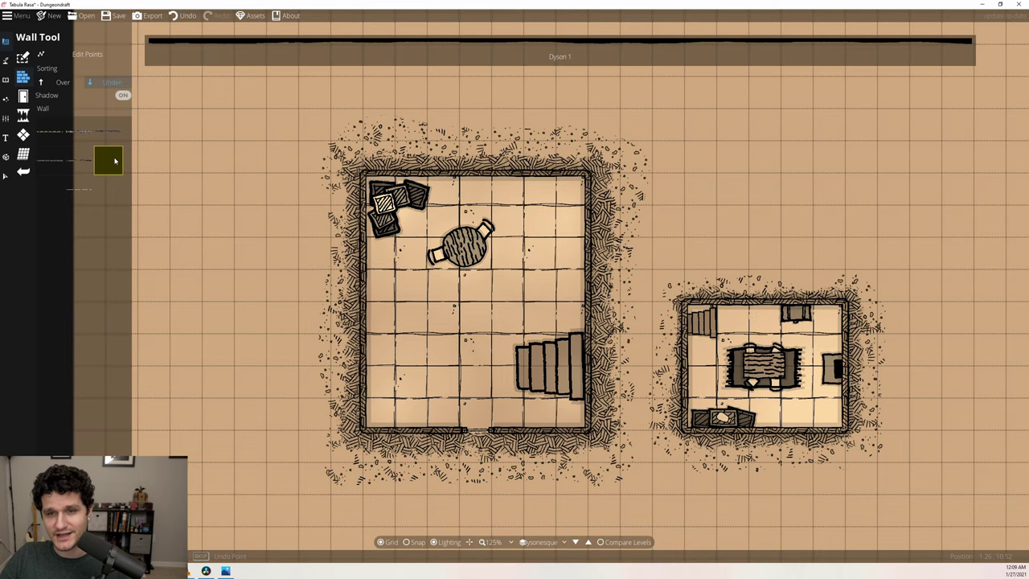
Draw two walls from the big room's right wall to the small room's upper-left and lower-left corners.
click(589, 333)
click(681, 303)
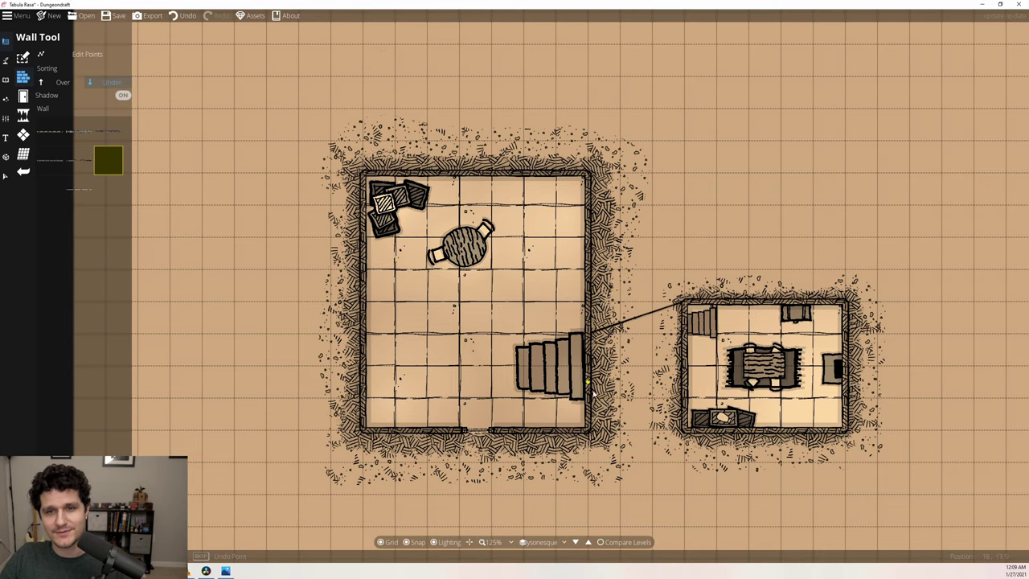
click(595, 397)
click(680, 432)
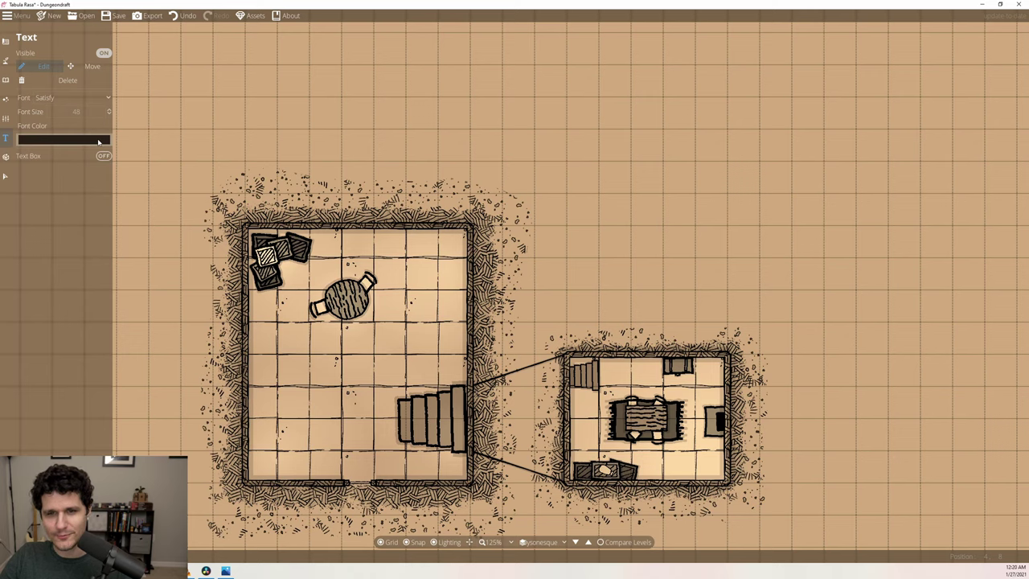
Set the text Font Color to dark brown using the colour picker.
click(99, 141)
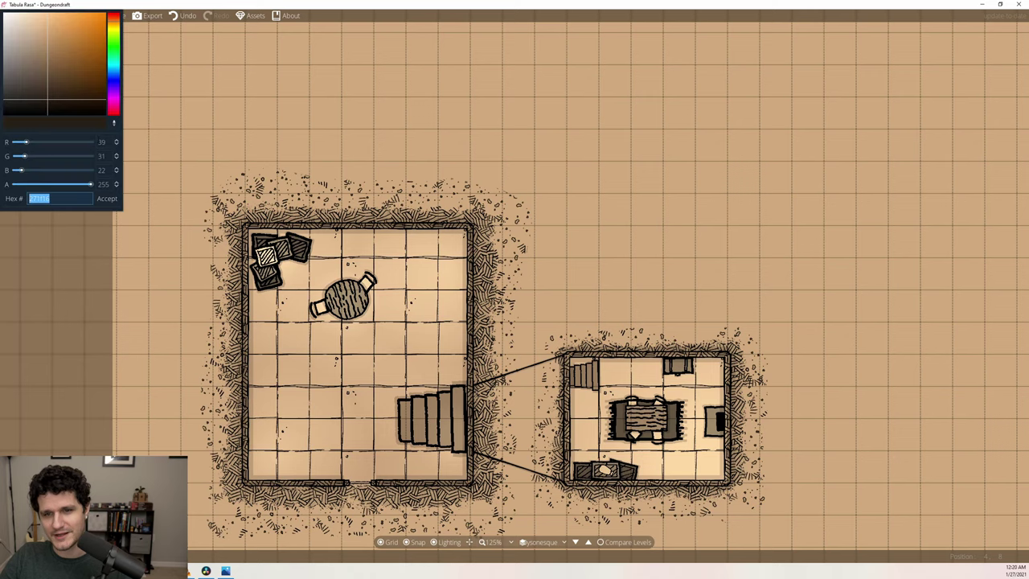
click(114, 126)
click(207, 116)
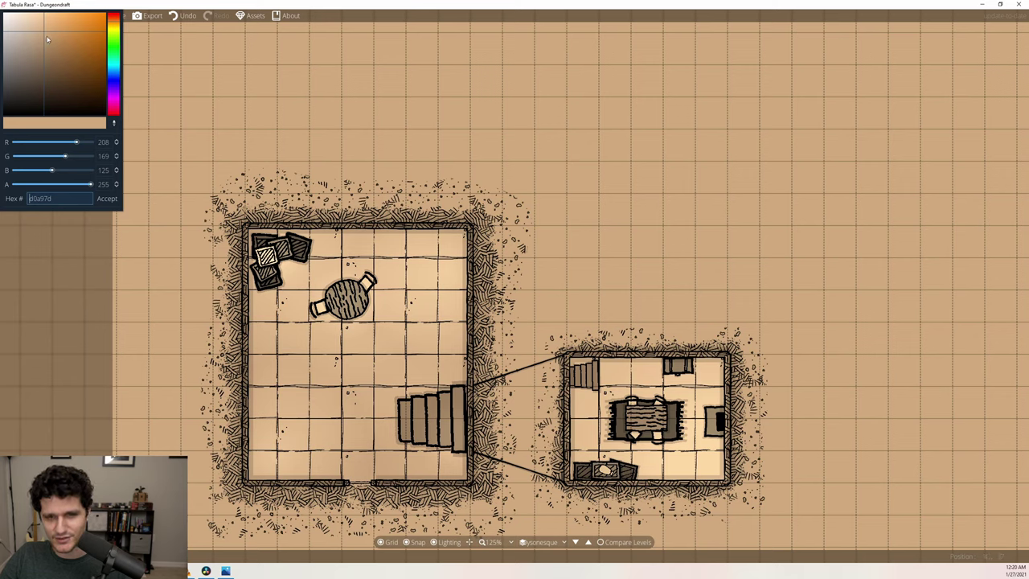
drag(44, 93, 48, 103)
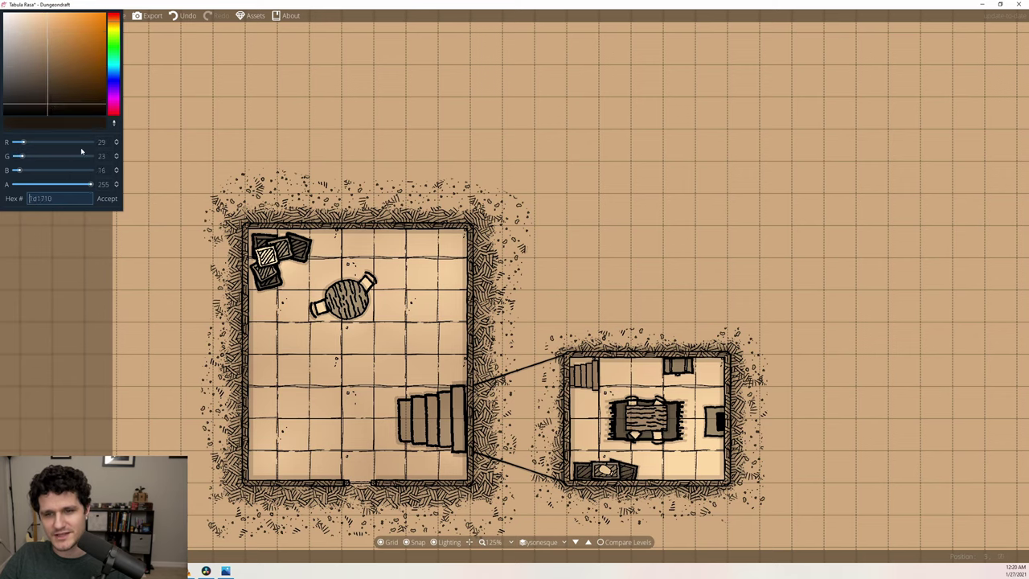
click(64, 97)
Using Caveat, label the rooms 'Head Honcho's Quarters' and 'Secret Base'.
click(560, 243)
click(597, 311)
text(Head Honcho's Quarters)
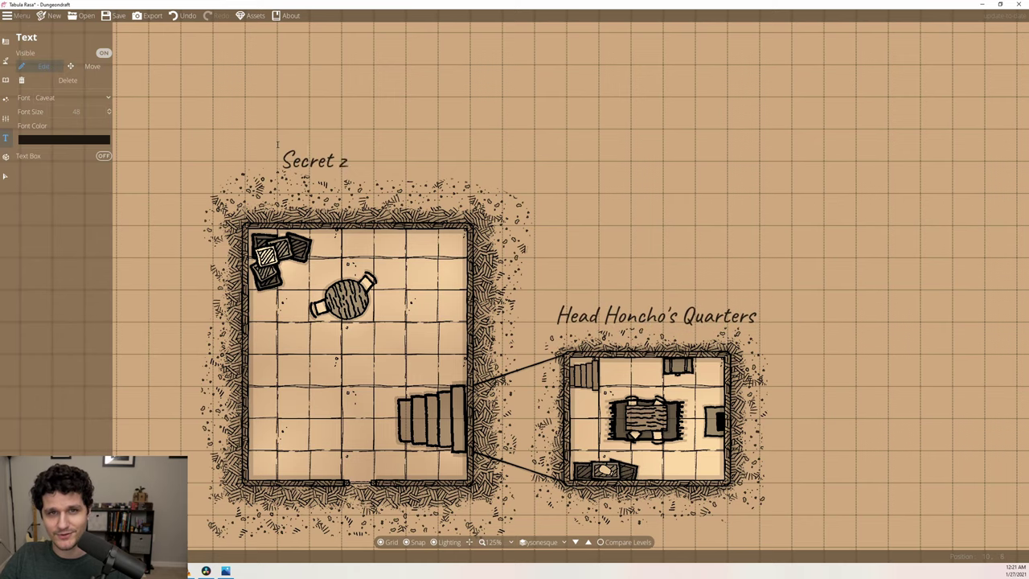
text(ase)
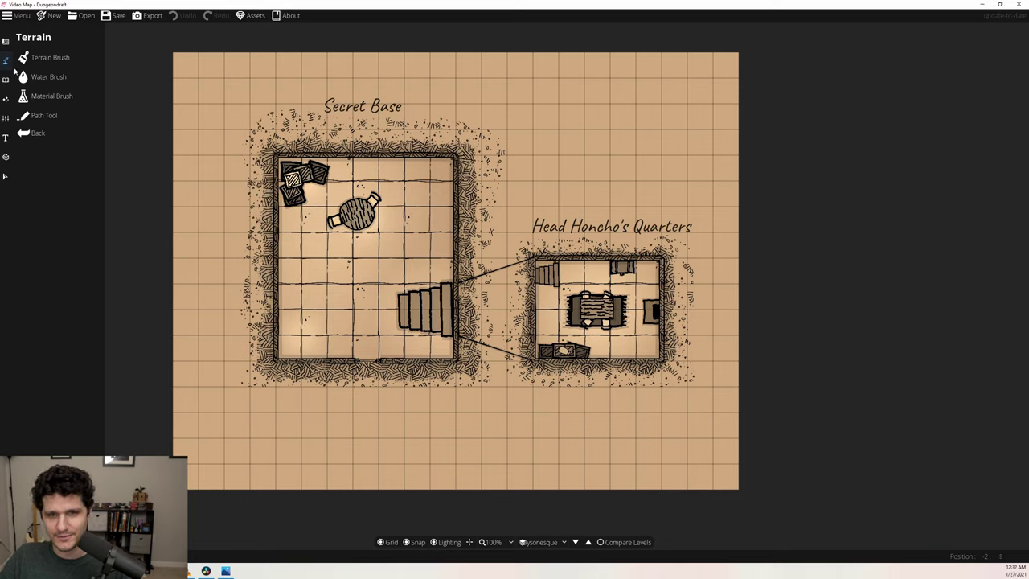
Draw thick red paths at width 4.88 sweeping across the map's lower-left corner.
click(37, 114)
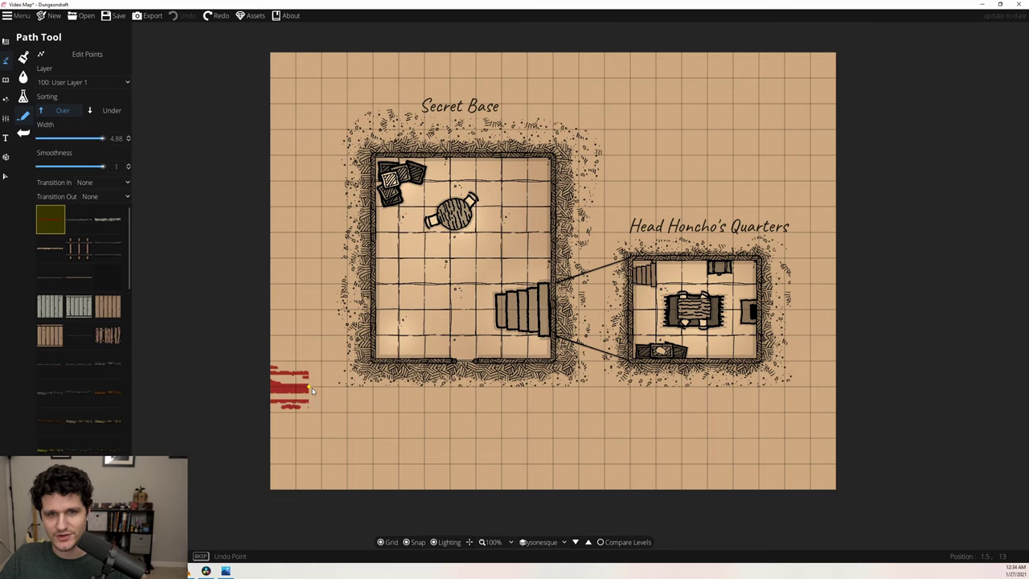
click(312, 379)
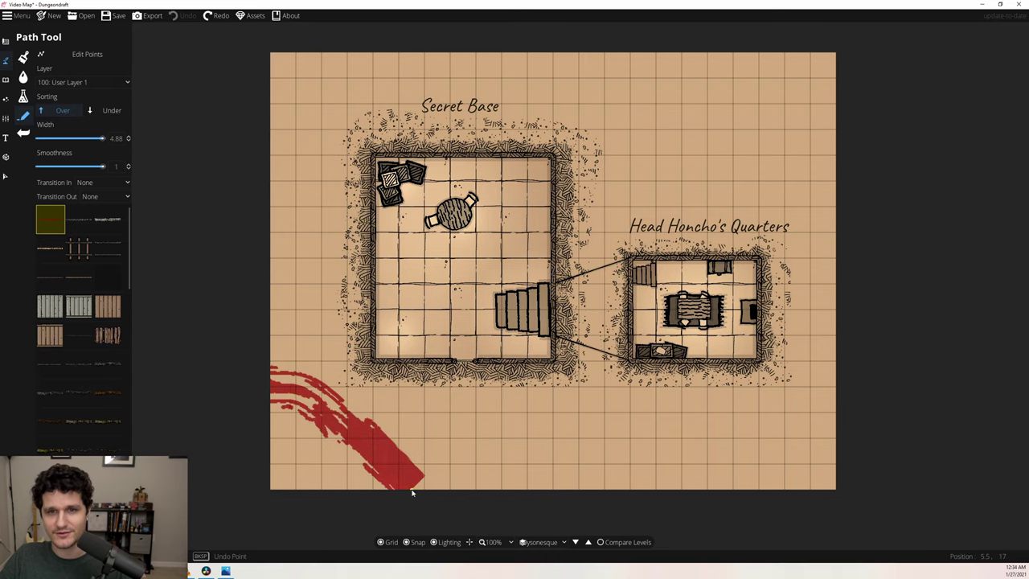
click(411, 491)
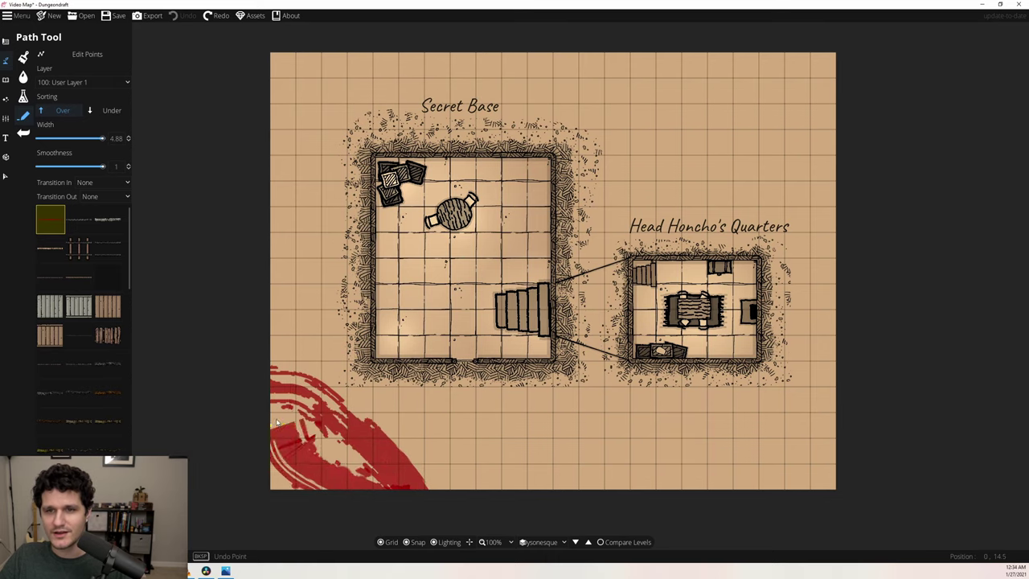
right_click(241, 407)
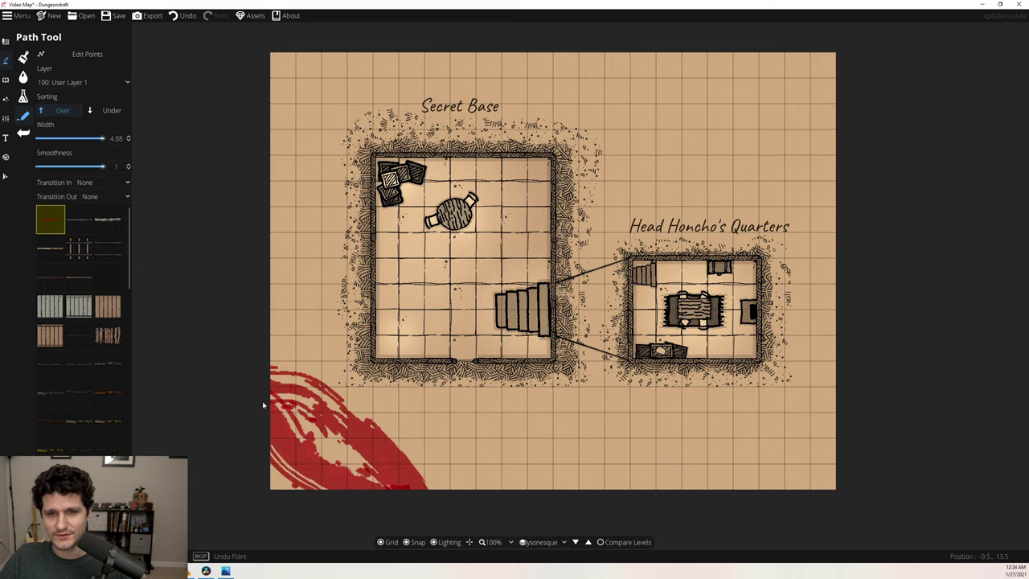
click(263, 404)
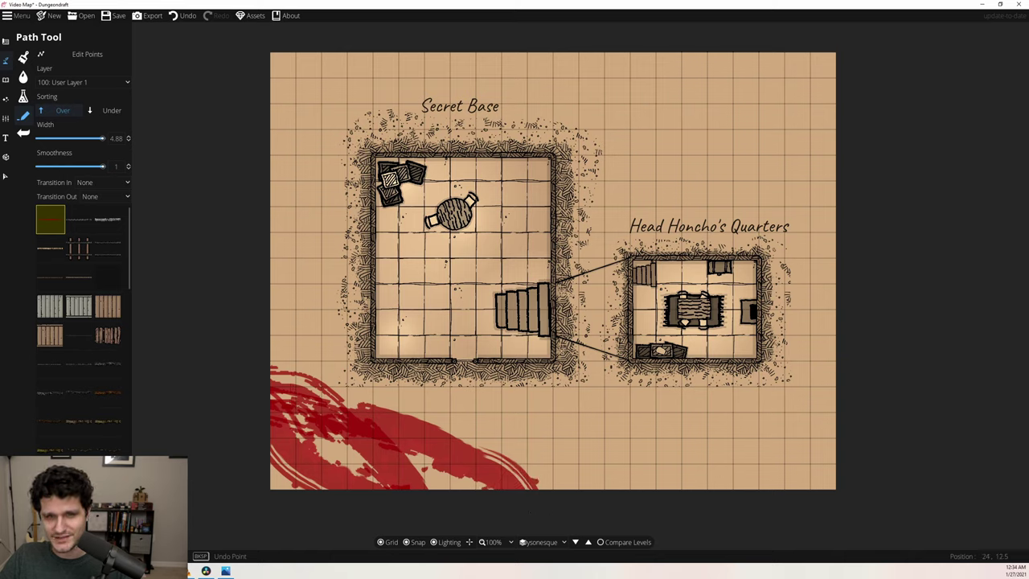
Adjust a light's range and intensity, then undo back to the blood asset library.
click(5, 98)
click(36, 74)
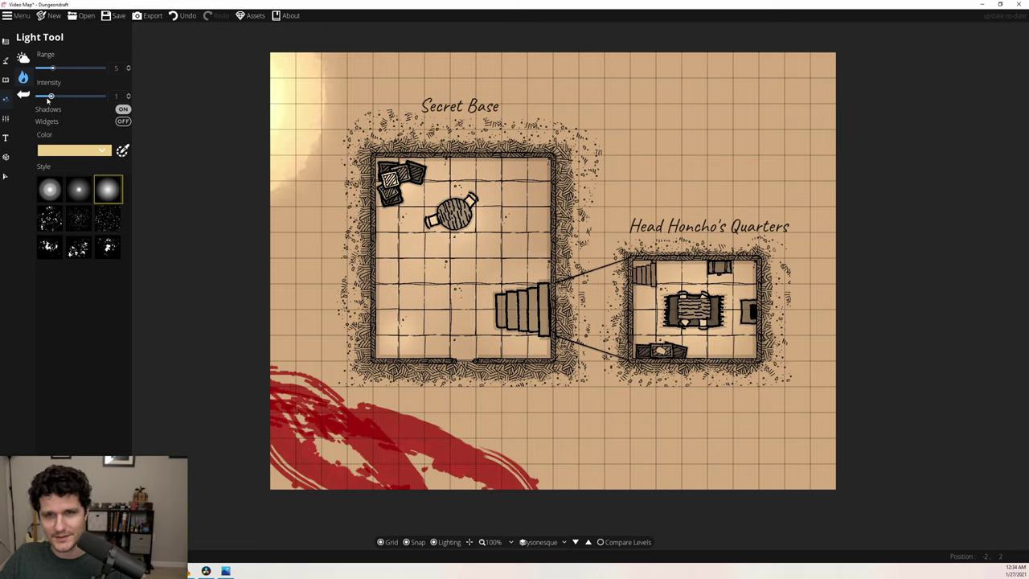
drag(52, 67, 37, 95)
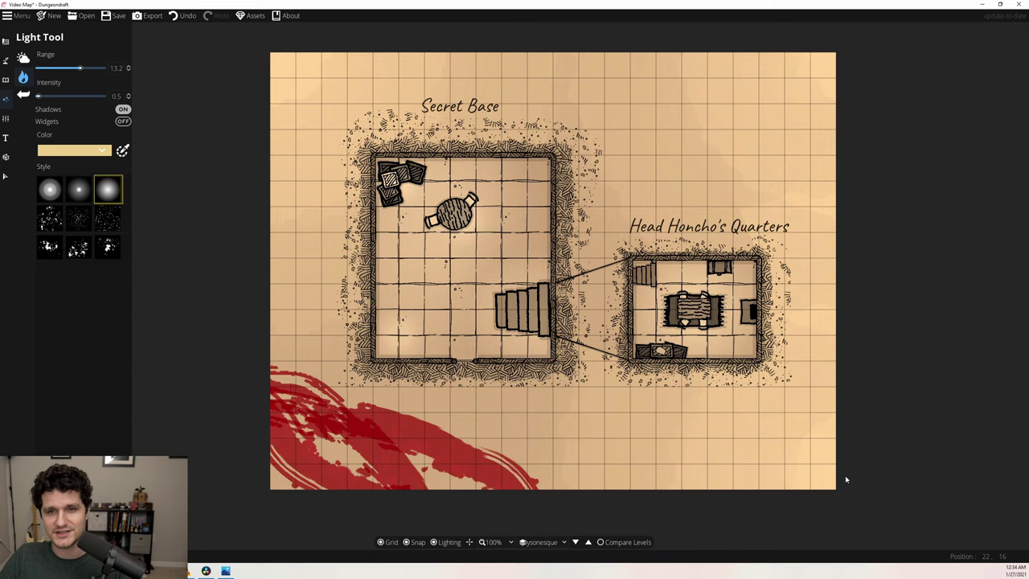
key(ctrl+z)
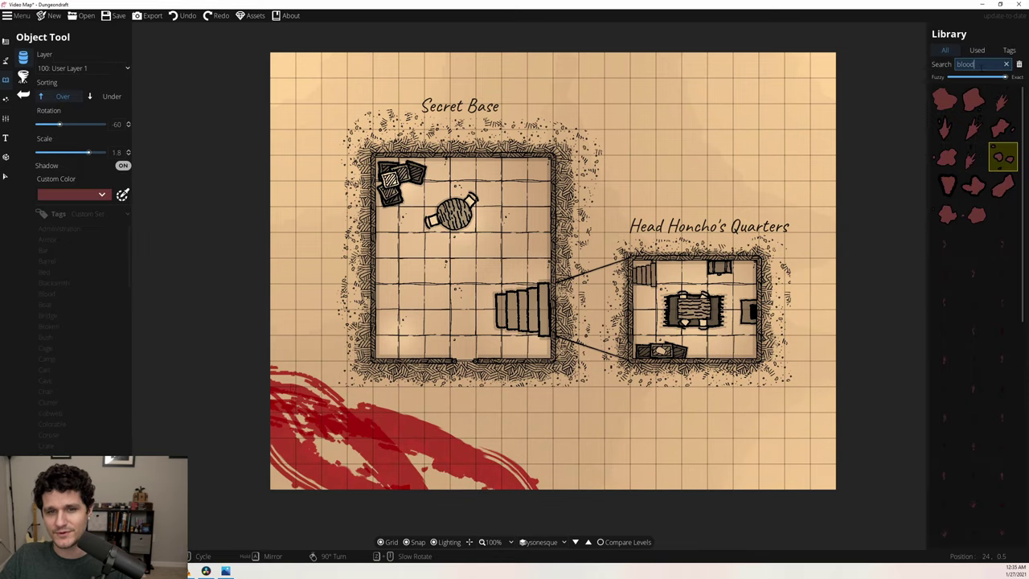
Place two dark Blood Water Stains with Custom Color cleared near the map's top-right.
click(973, 99)
scroll(720, 116, up, 8)
scroll(727, 115, up, 7)
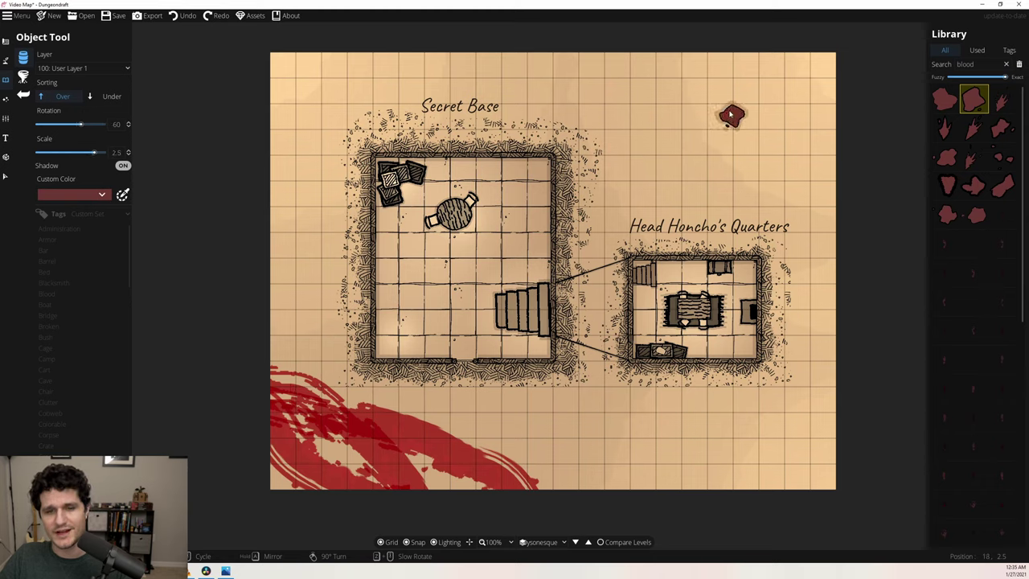
scroll(729, 115, down, 2)
scroll(730, 115, up, 2)
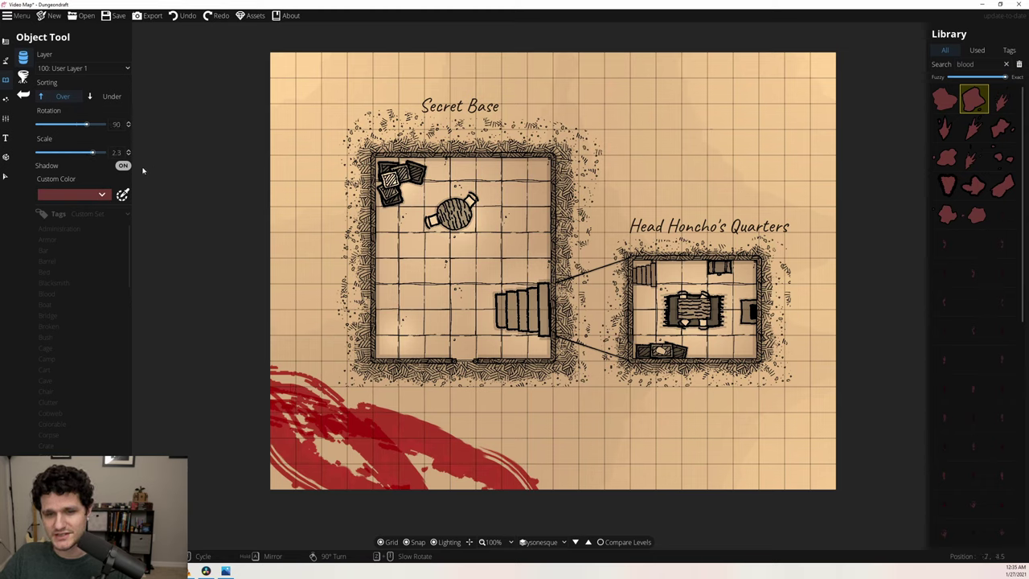
click(81, 195)
click(115, 268)
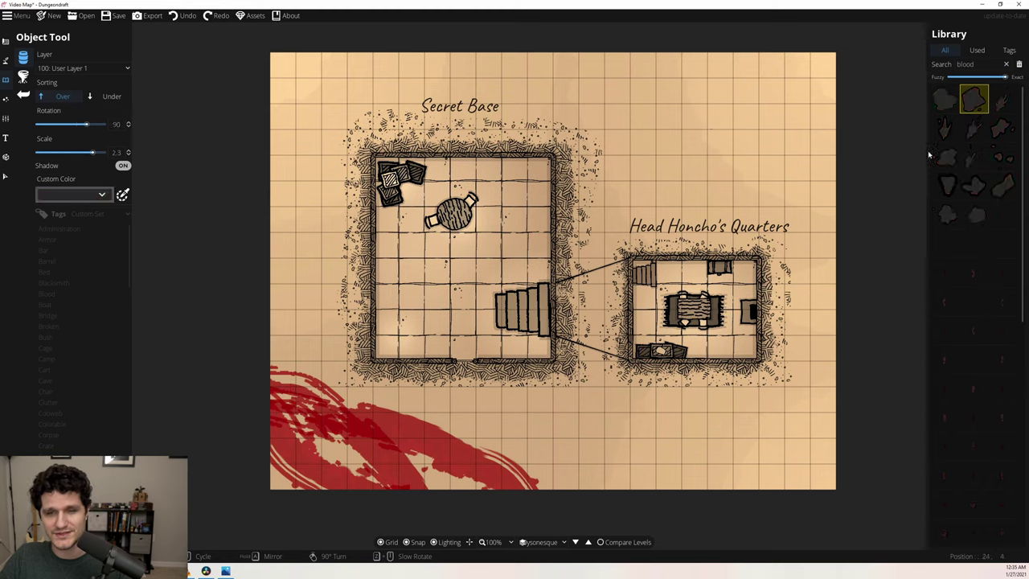
click(1003, 157)
click(669, 180)
scroll(783, 111, down, 2)
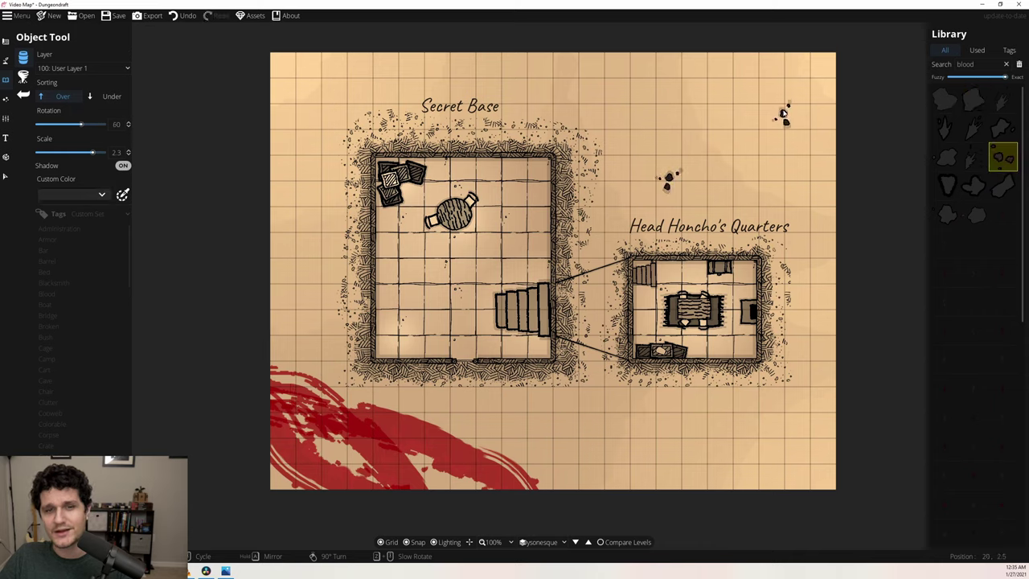
click(785, 106)
Stamp red and black blood splatters at the bottom right, then undo both.
scroll(980, 297, down, 5)
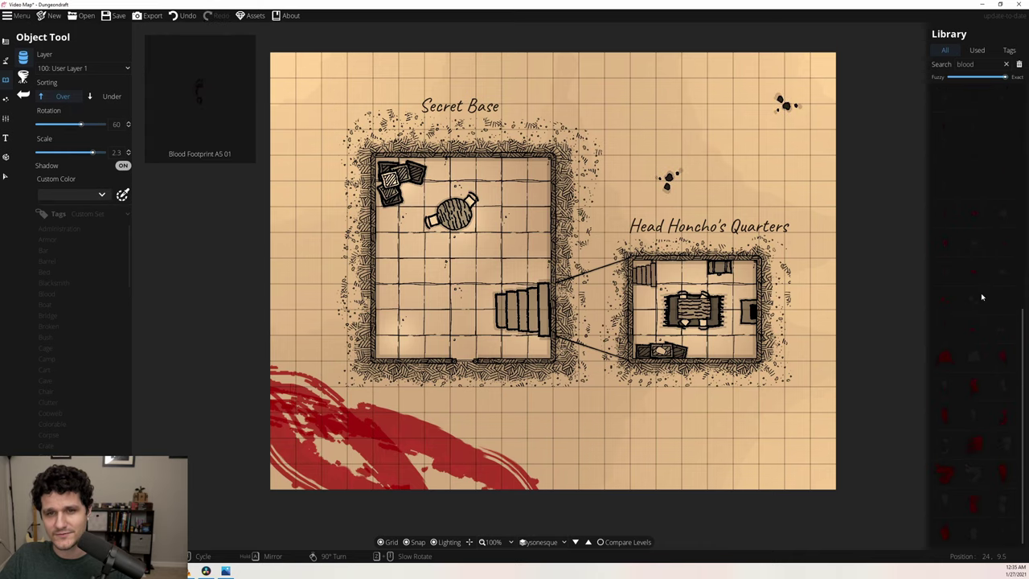
click(974, 444)
scroll(787, 470, up, 1)
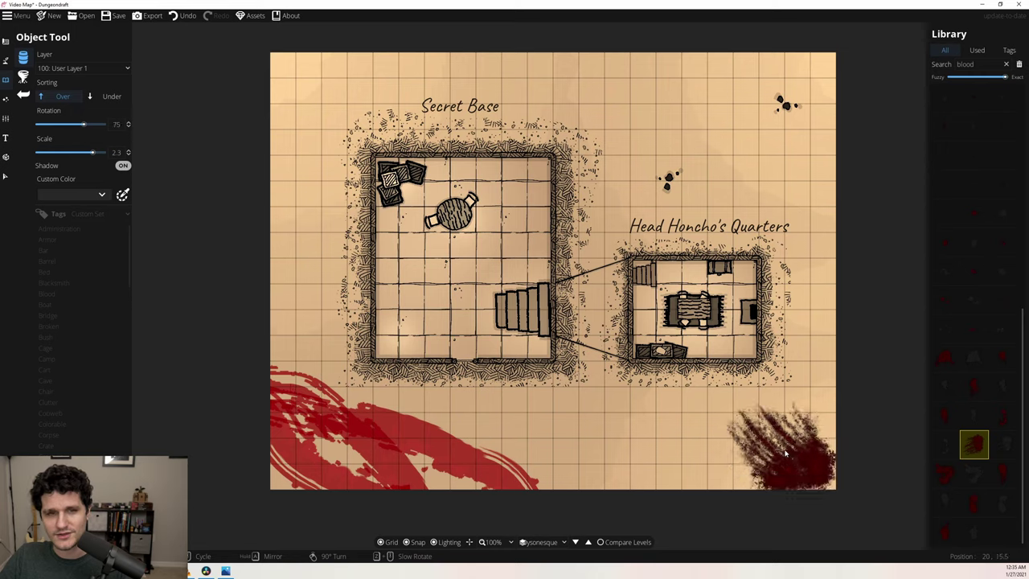
click(788, 470)
click(1002, 445)
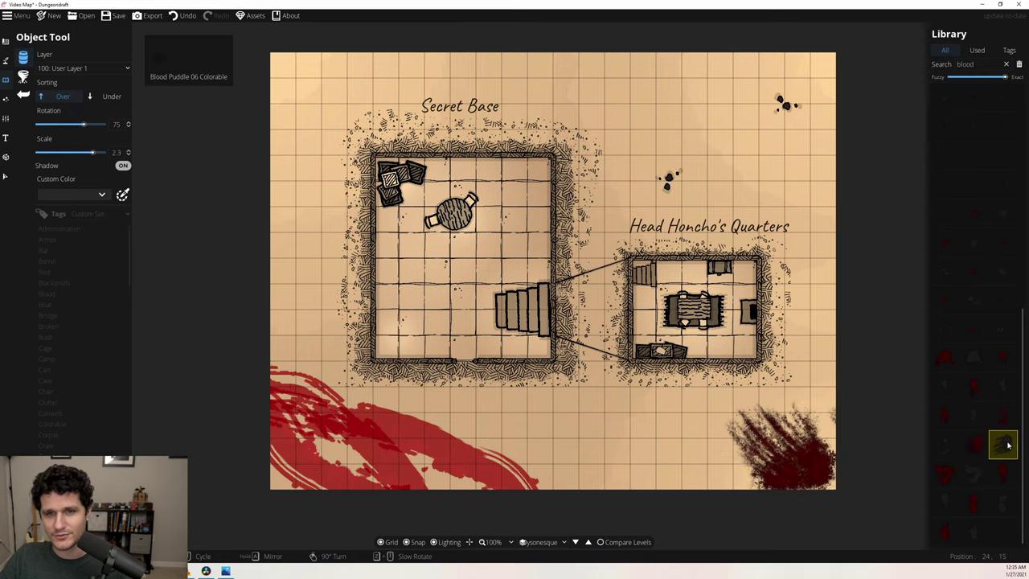
click(695, 456)
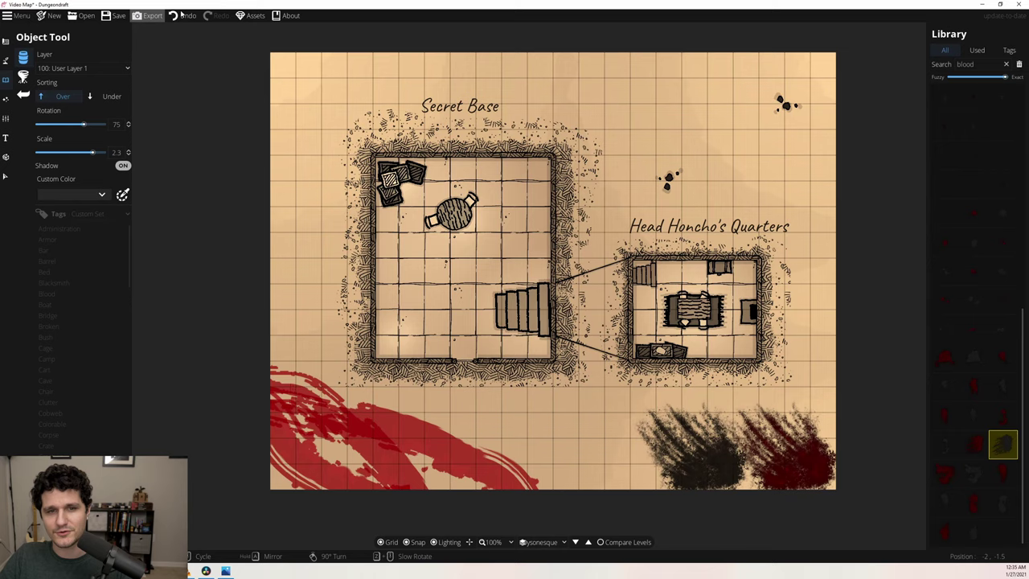
click(181, 15)
click(181, 15)
click(6, 41)
Give the map's light the speckled first style in the Style grid's second row.
click(49, 319)
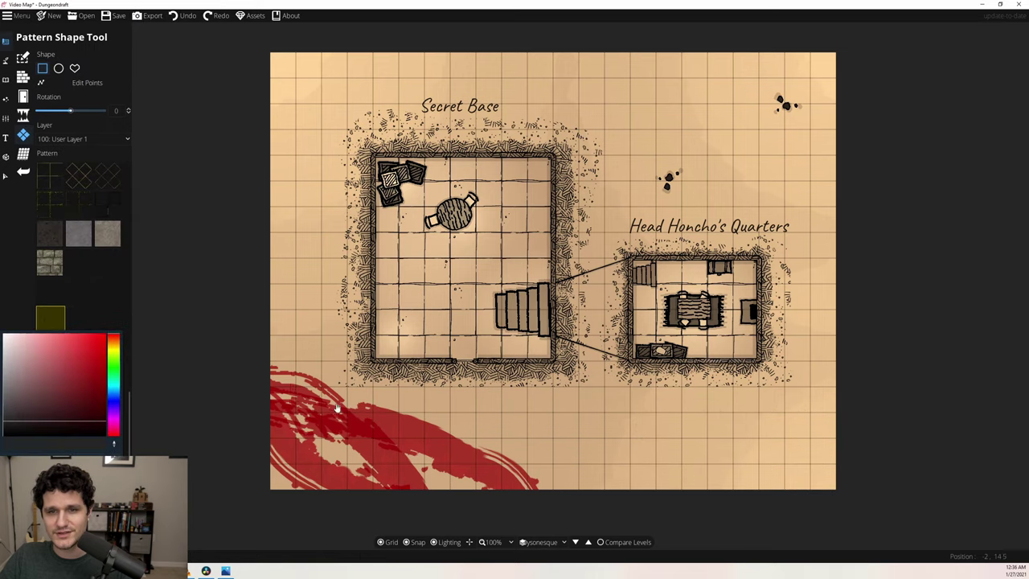
click(909, 489)
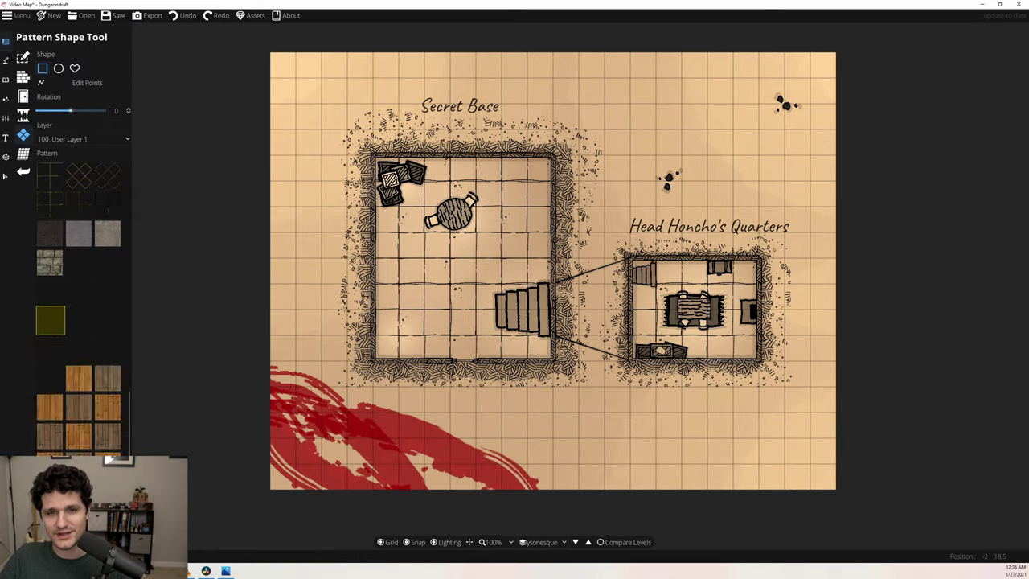
key(l)
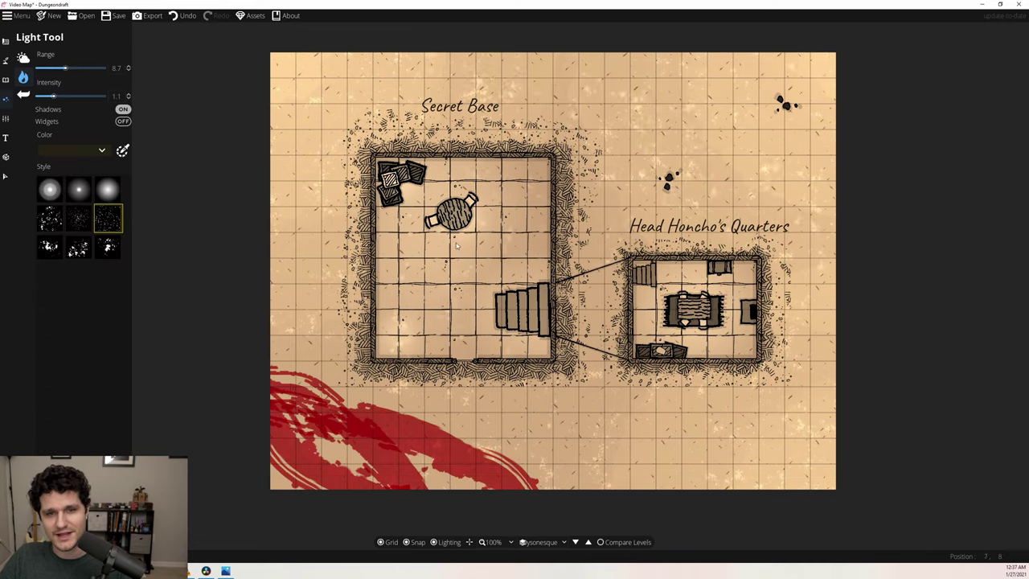
click(49, 218)
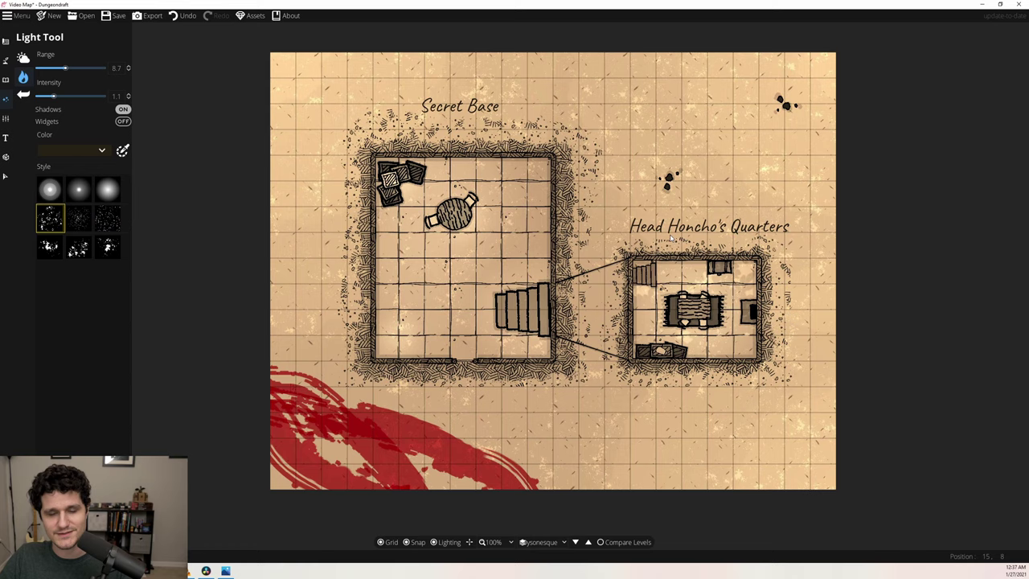
click(70, 151)
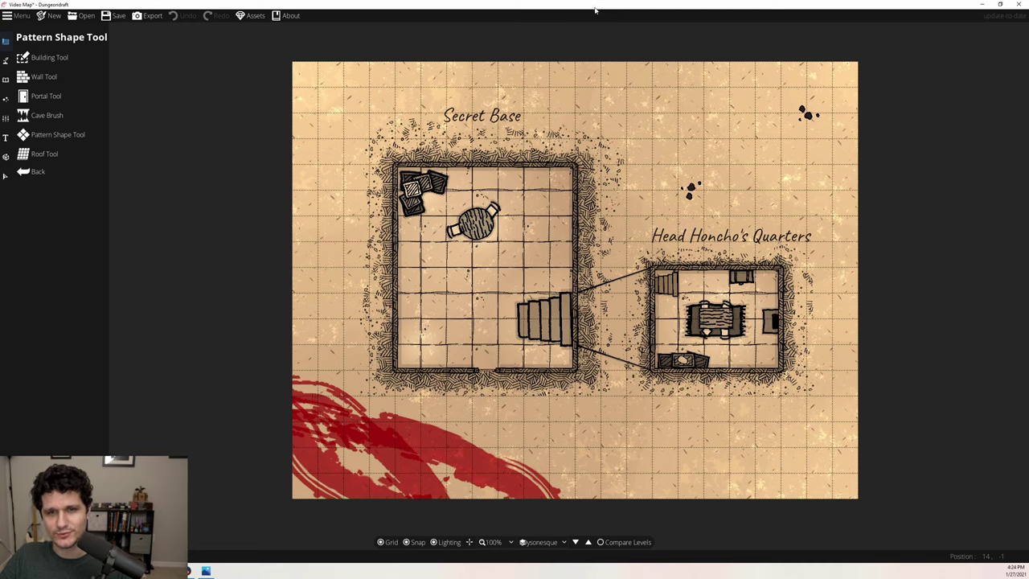
In the export options, turn Grid off and keep Lighting on.
click(145, 16)
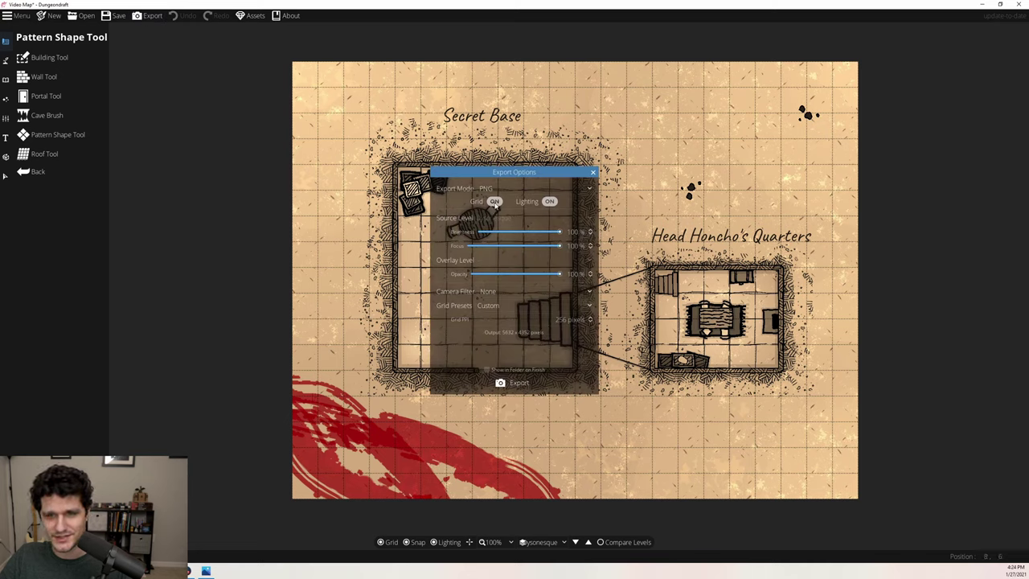
click(495, 202)
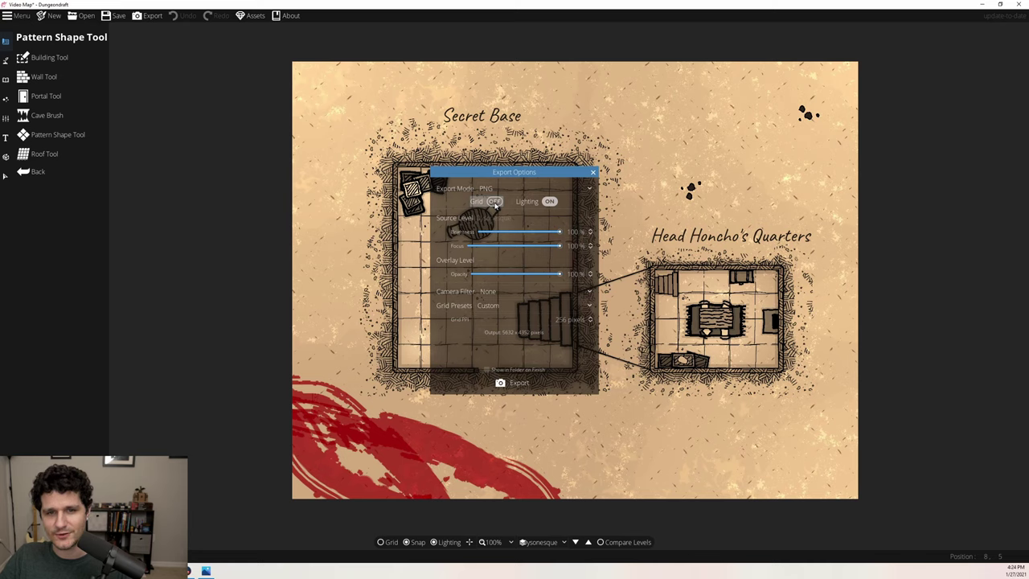
click(548, 202)
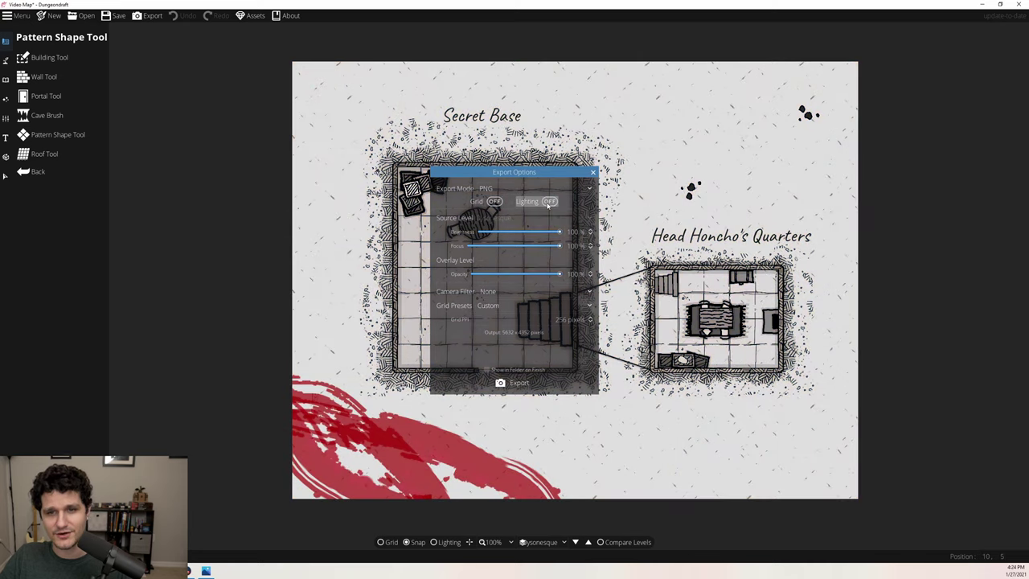
click(548, 202)
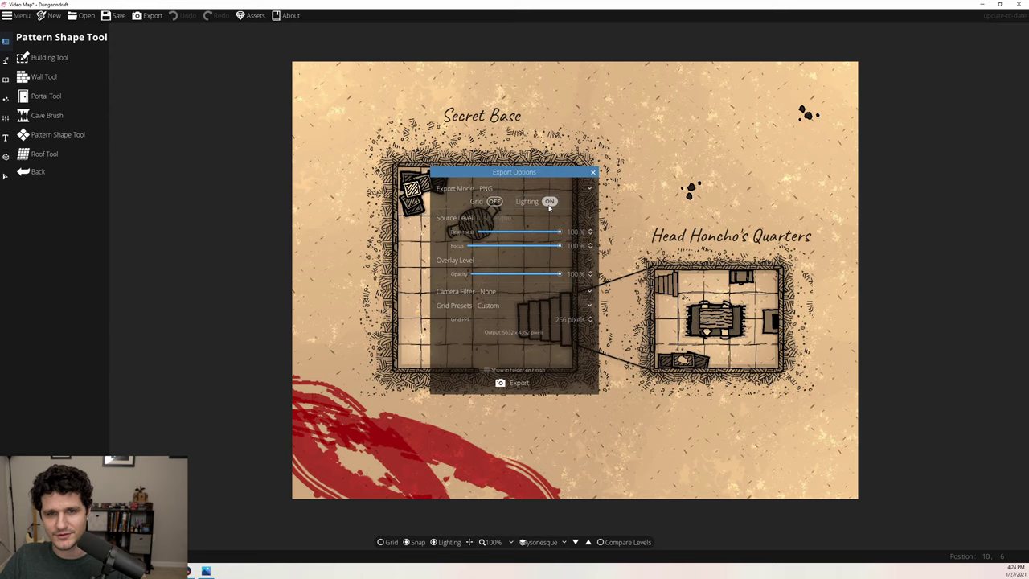
Try Sepia, then set Camera Filter to None and keep PNG as the Export Mode.
click(514, 291)
click(505, 328)
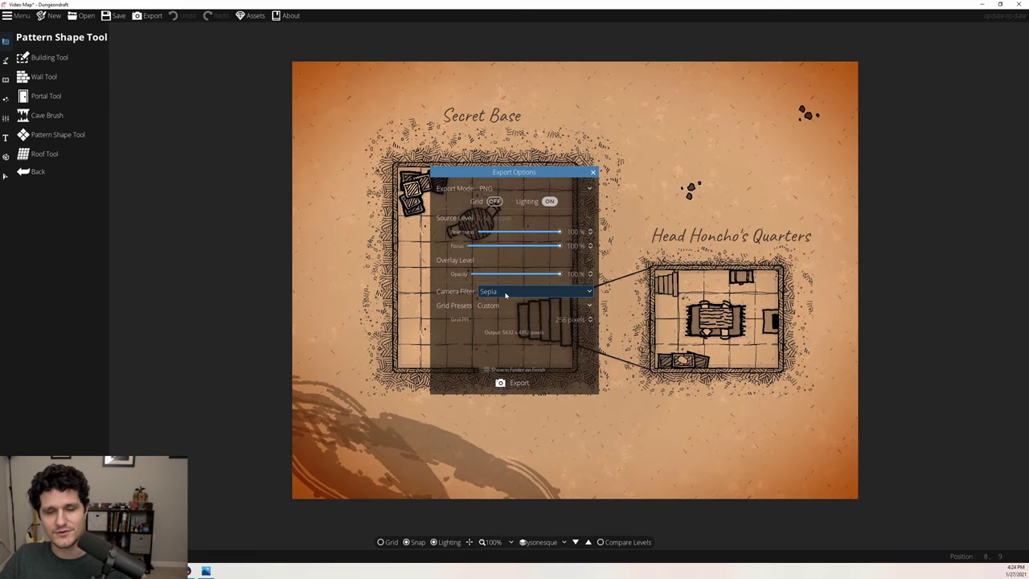
click(505, 295)
click(500, 306)
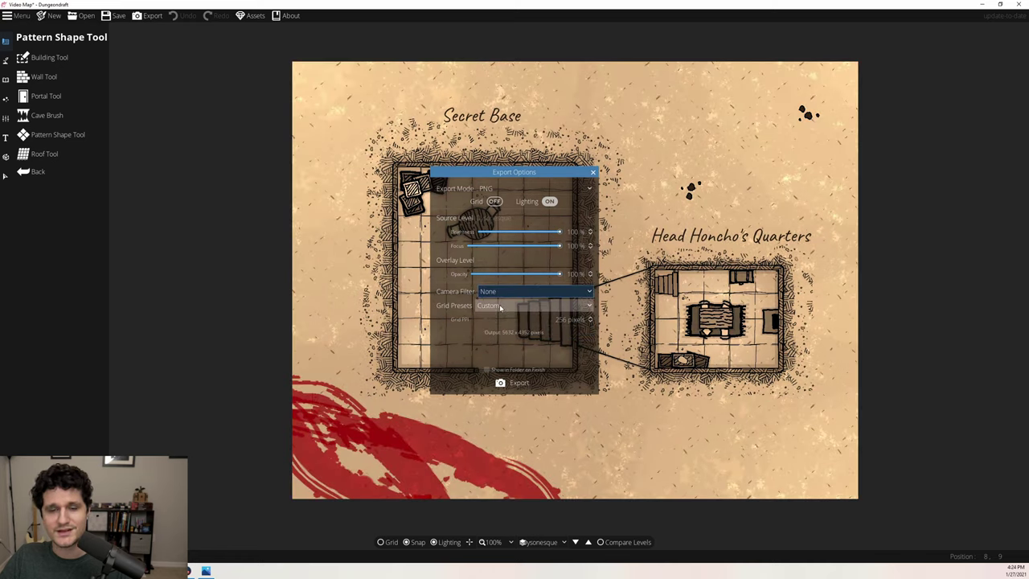
click(490, 188)
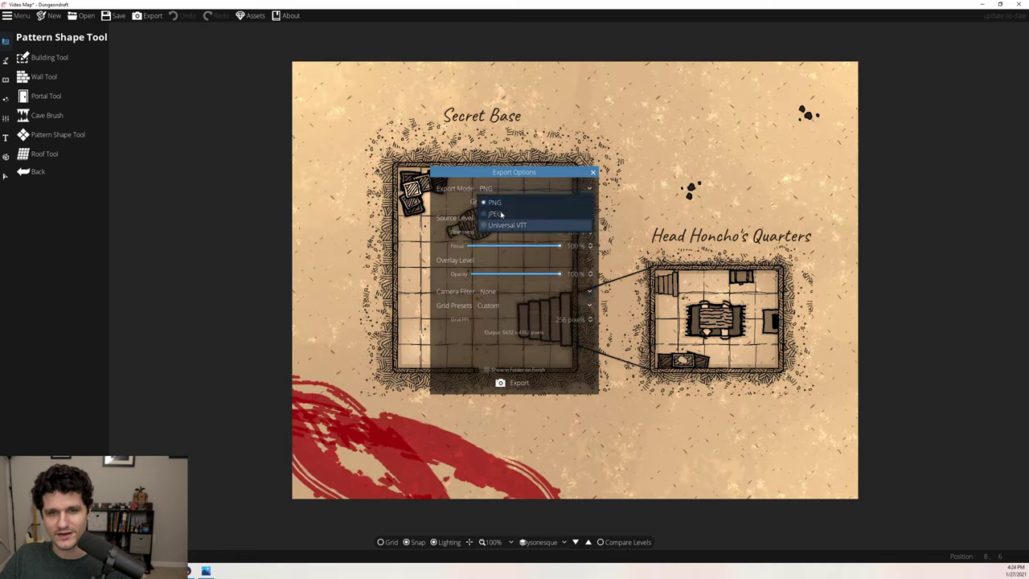
click(494, 202)
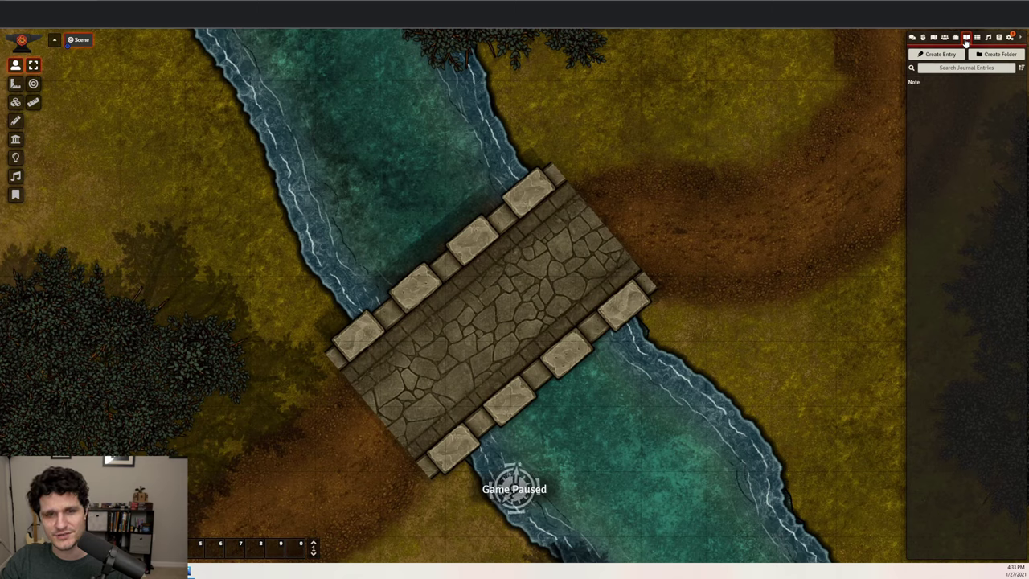
Create a journal entry named 'Map' showing the uploaded headquarters map image.
click(951, 54)
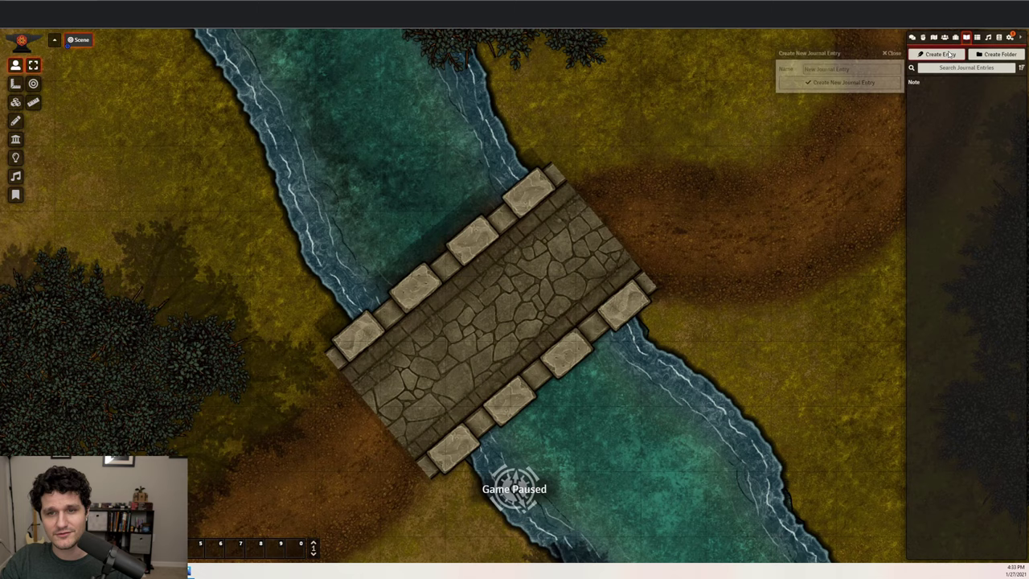
click(875, 68)
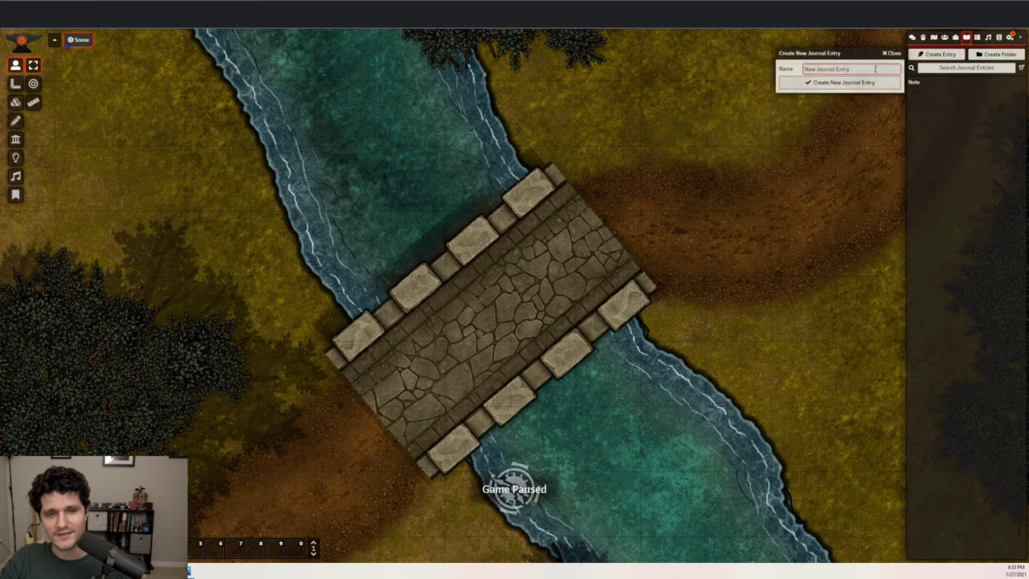
text(Map)
click(847, 84)
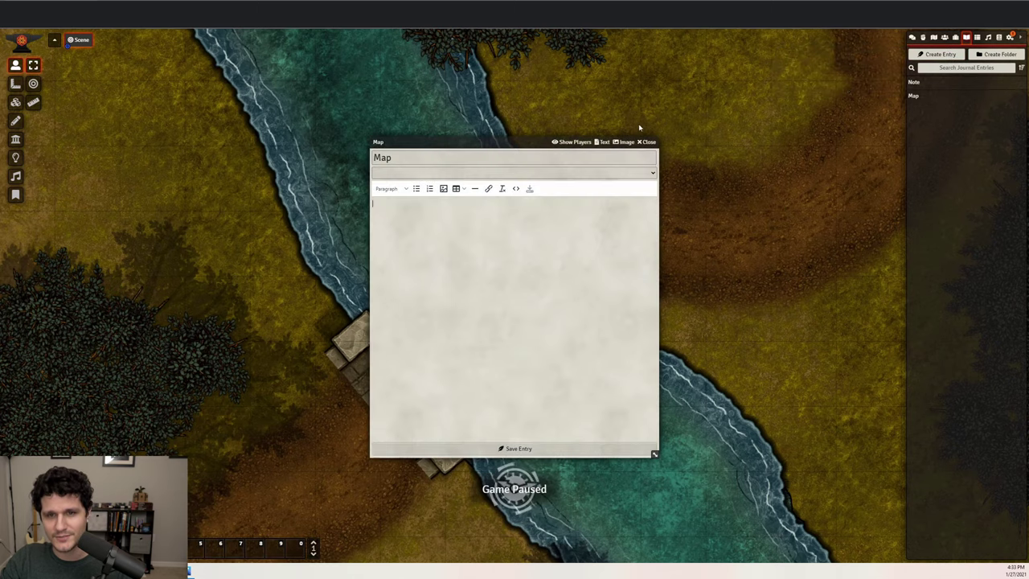
click(627, 142)
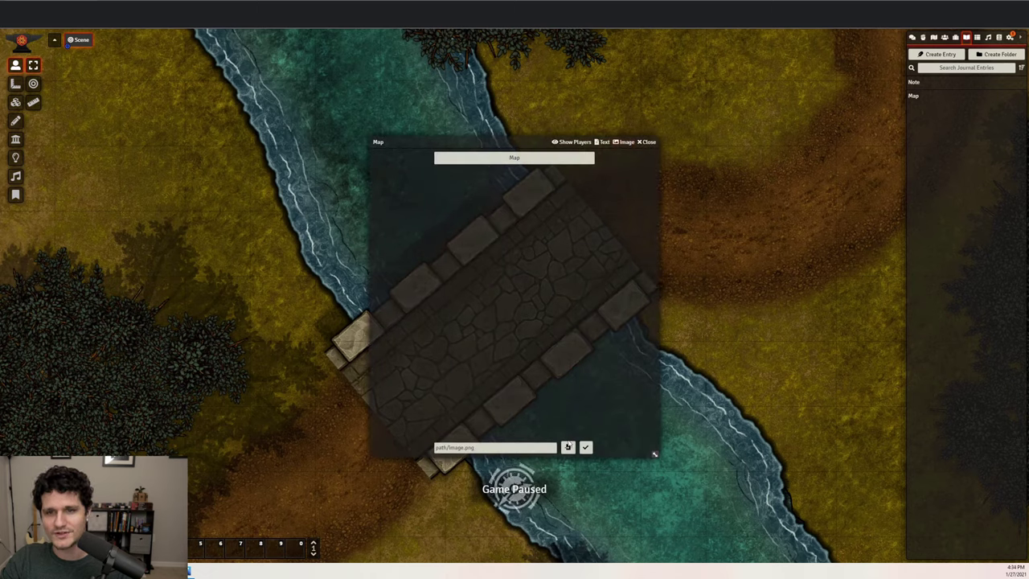
click(568, 445)
click(532, 313)
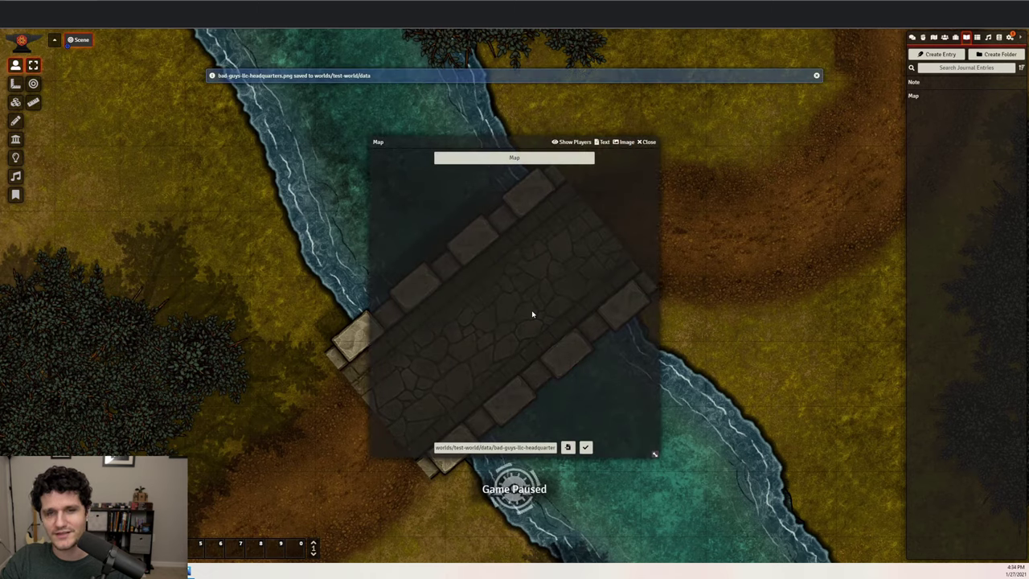
click(585, 446)
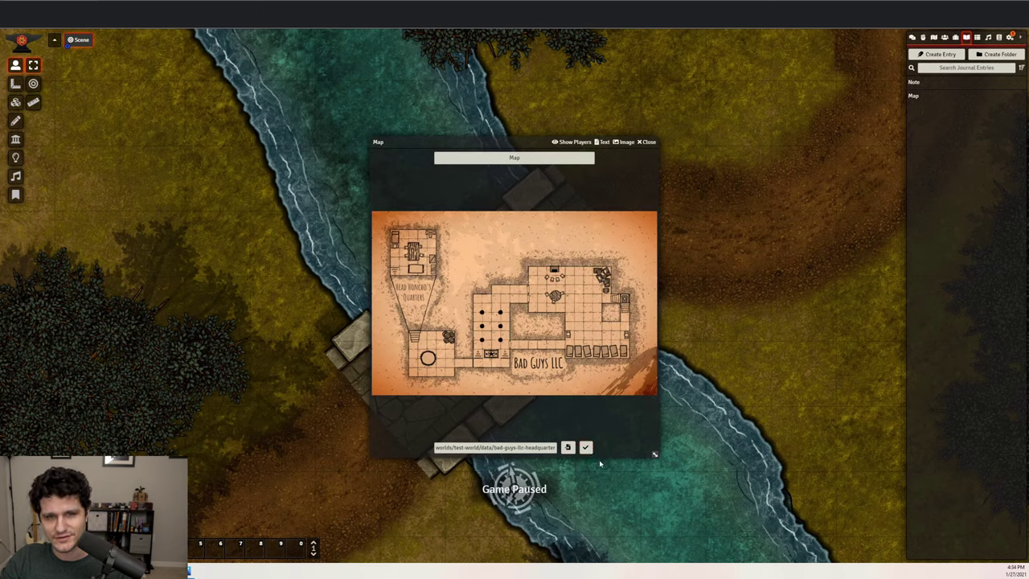
Write 'Don't go here. It looks spooky.' on the Map entry's text page, then return to its image.
click(601, 141)
click(649, 185)
text(Don)
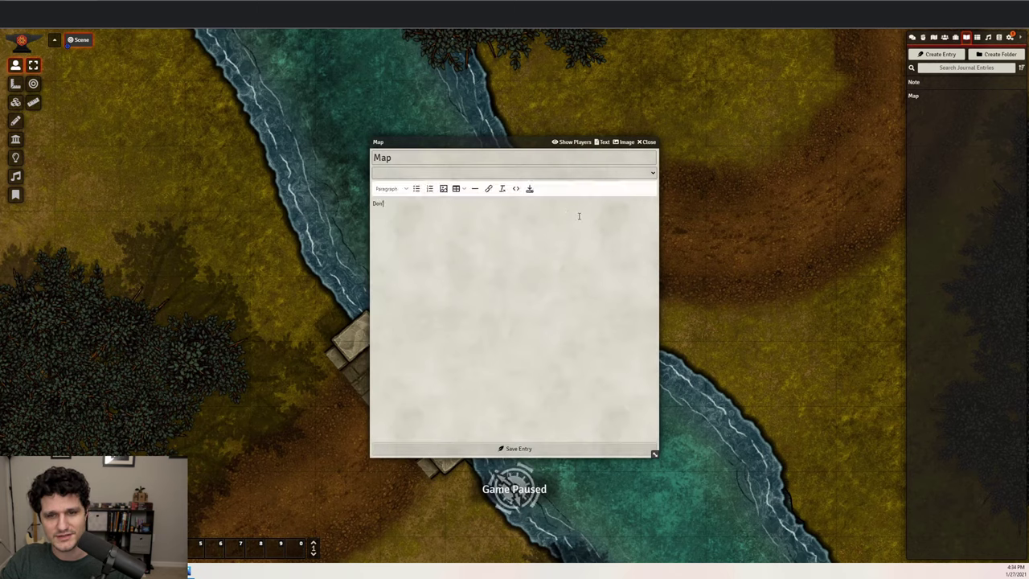
text('t go here. It looks spooky.)
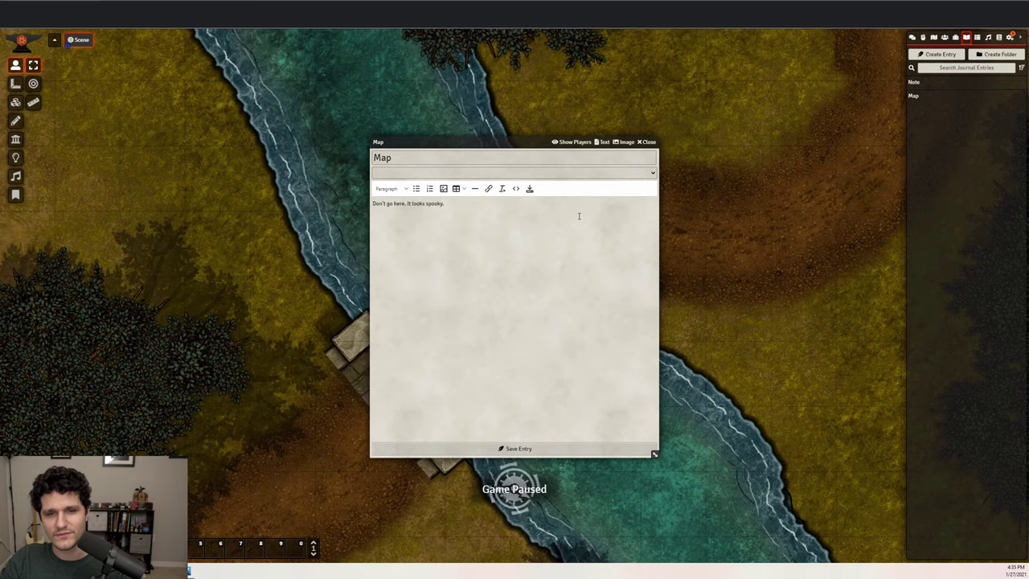
click(622, 142)
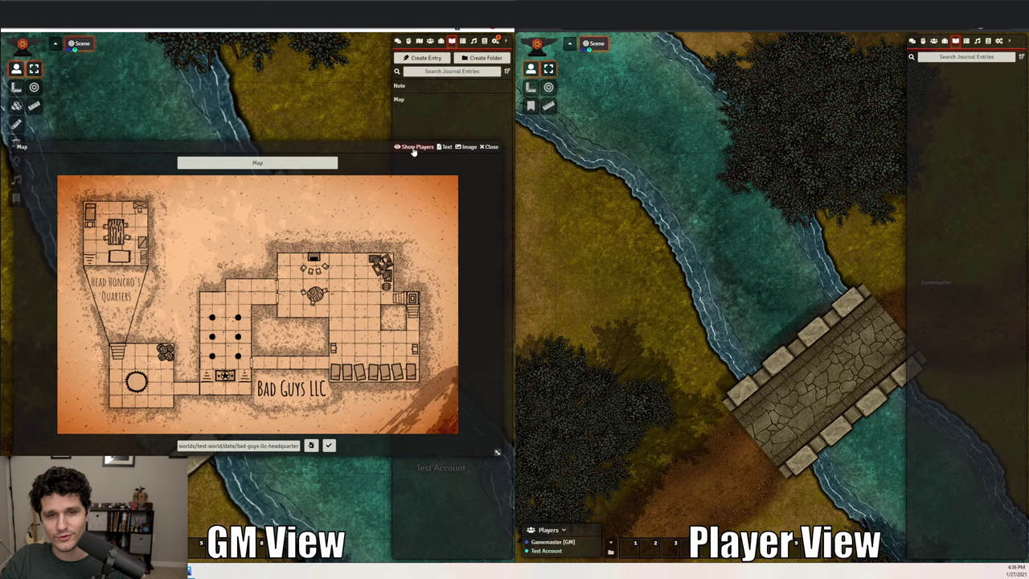
Show all players the Map journal's image, then its warning text.
click(414, 149)
click(443, 149)
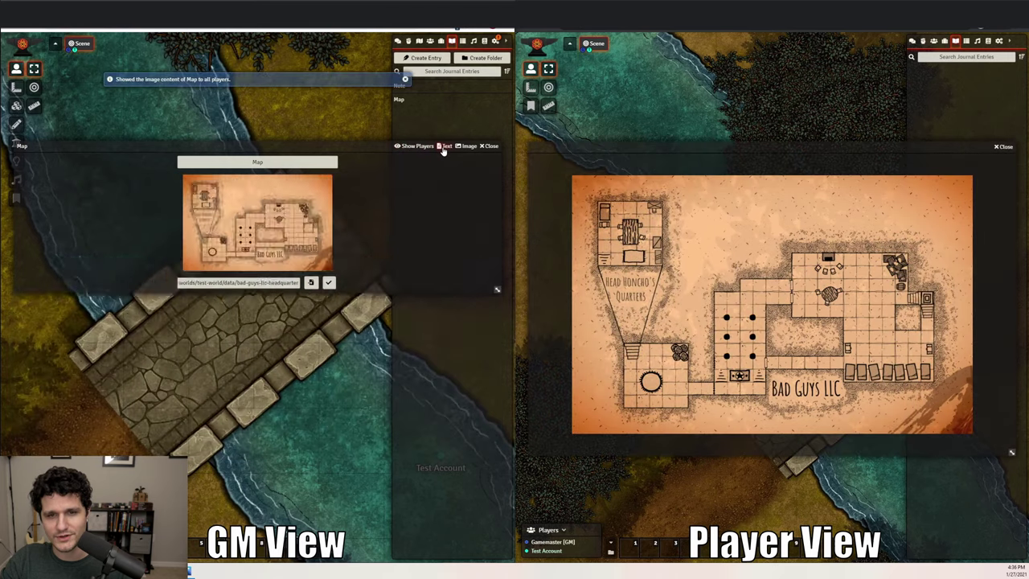
click(315, 148)
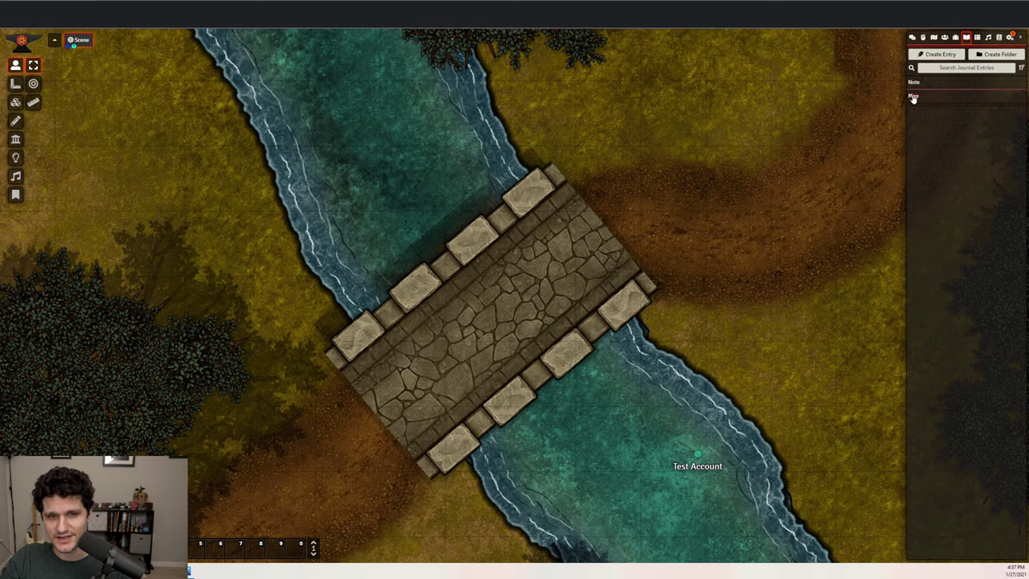
Open the Map entry's permissions and set All Players to Owner.
right_click(913, 96)
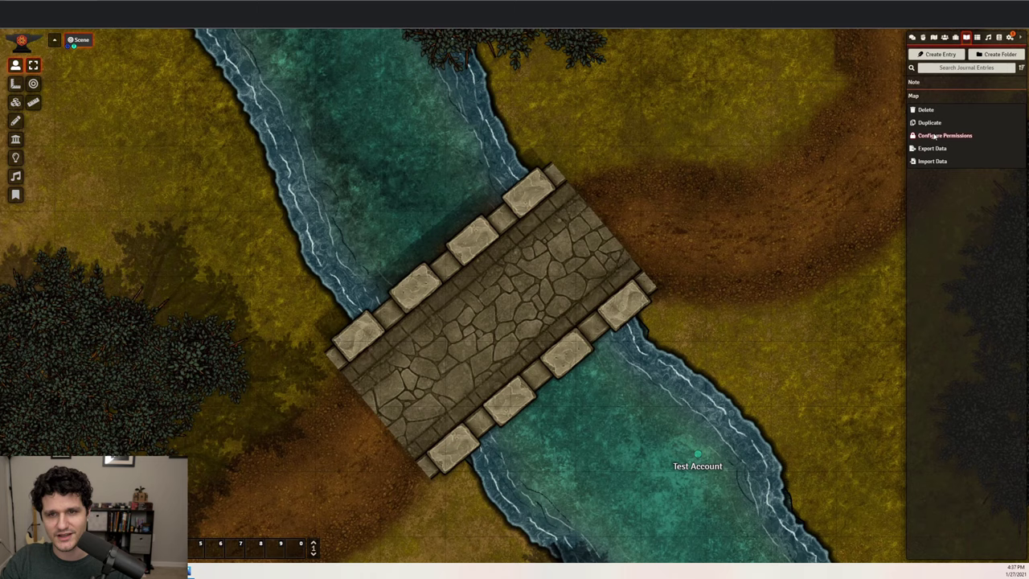
click(934, 136)
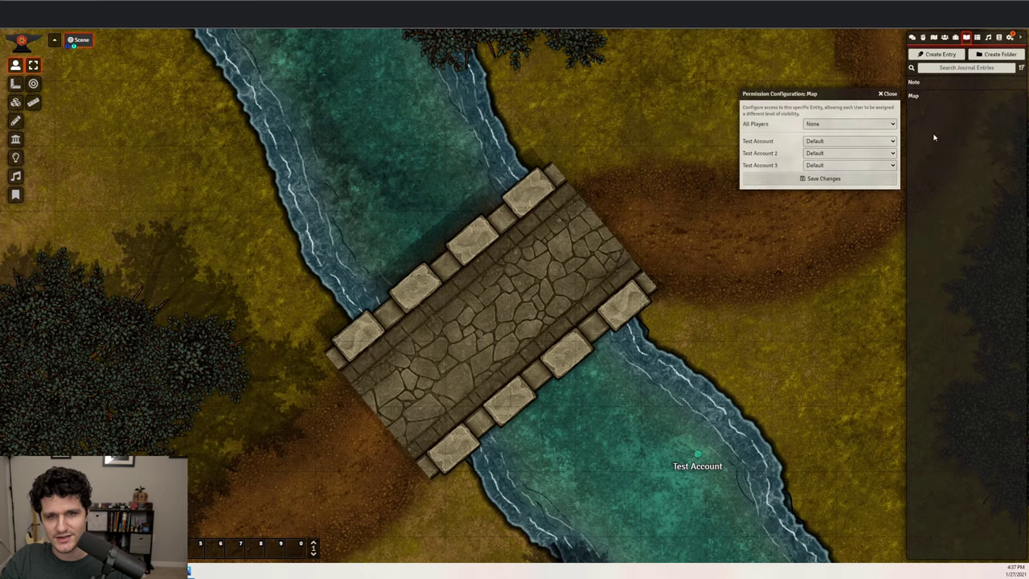
click(888, 124)
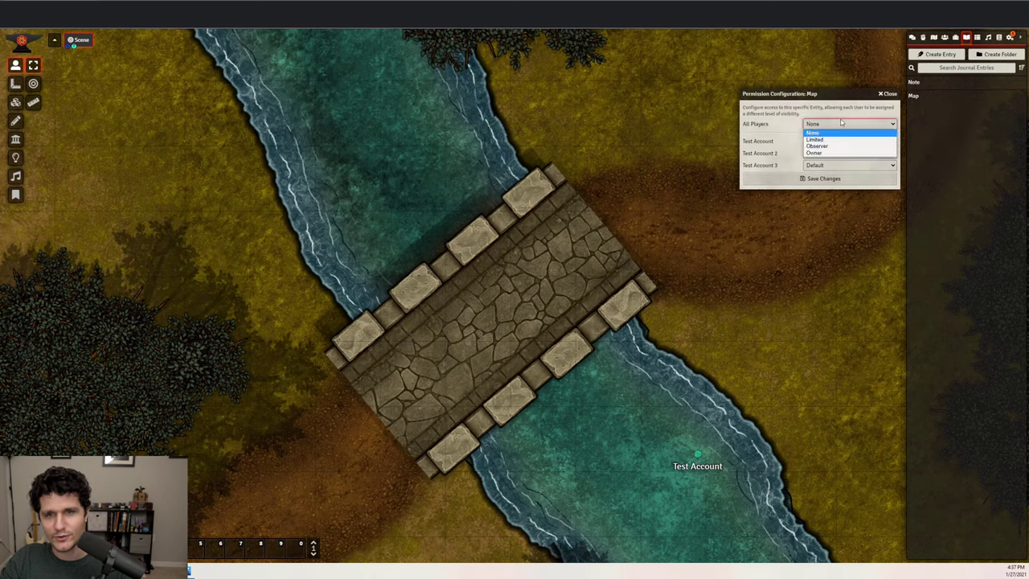
click(841, 123)
click(835, 142)
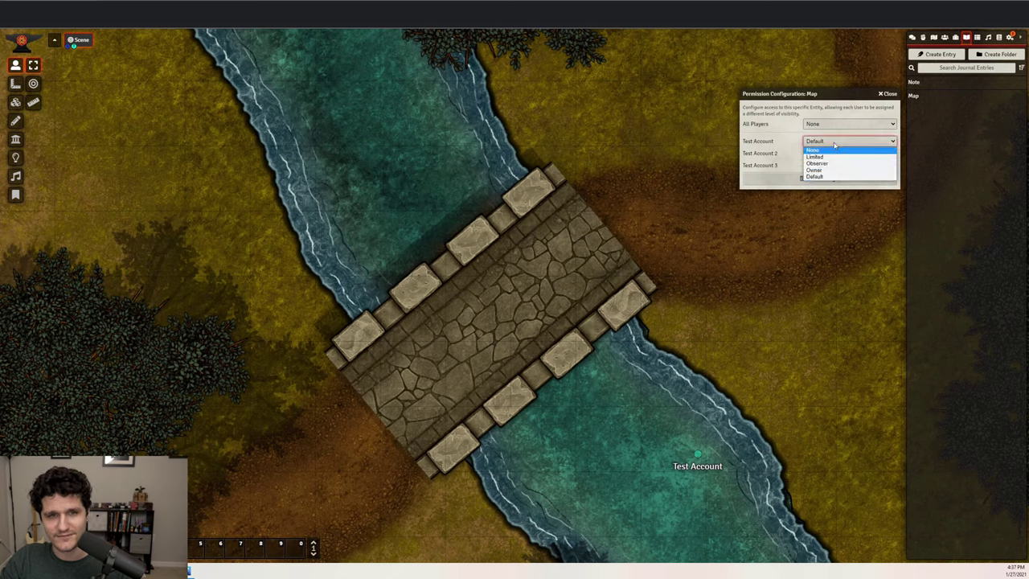
click(840, 113)
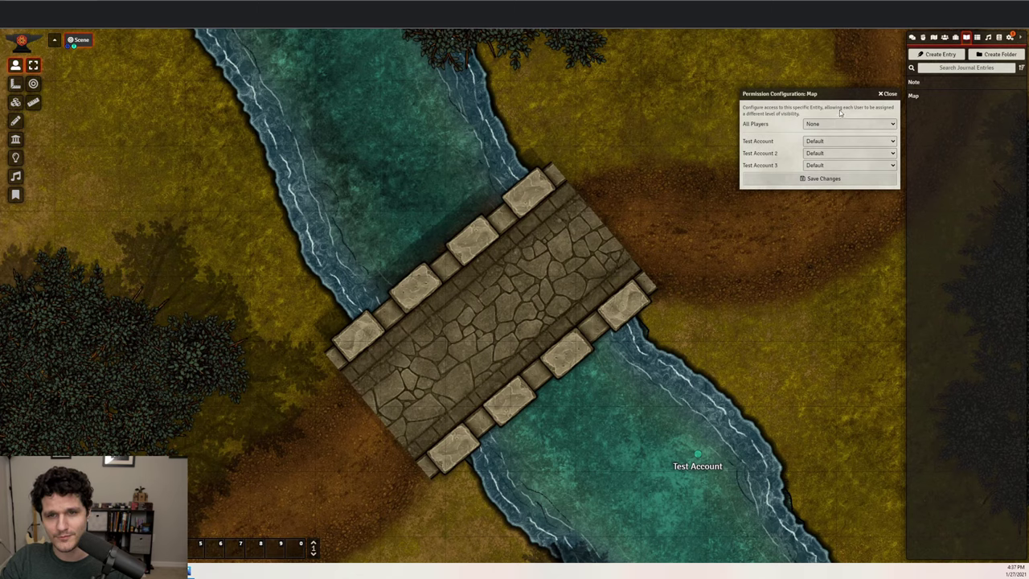
click(833, 125)
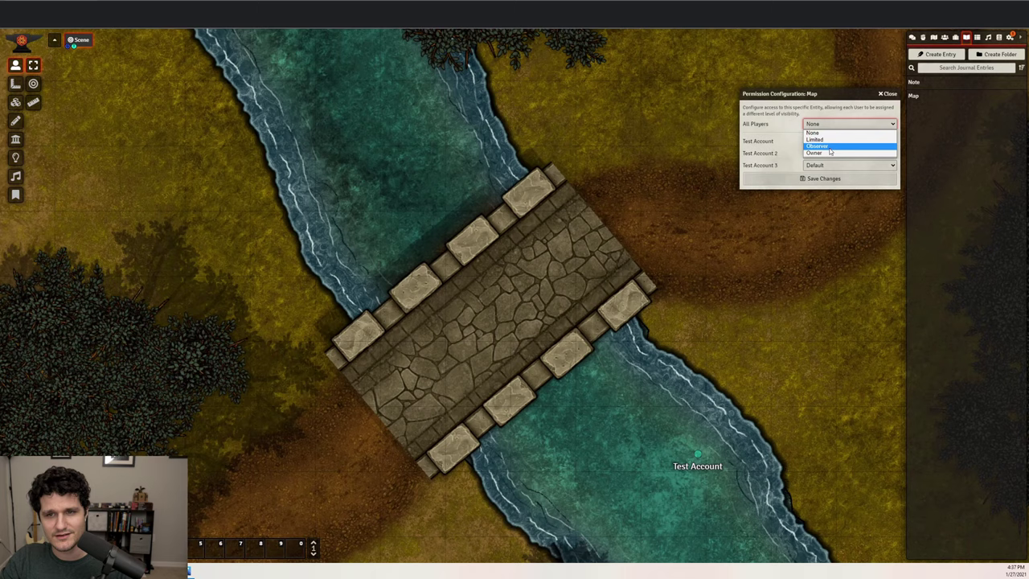
click(830, 148)
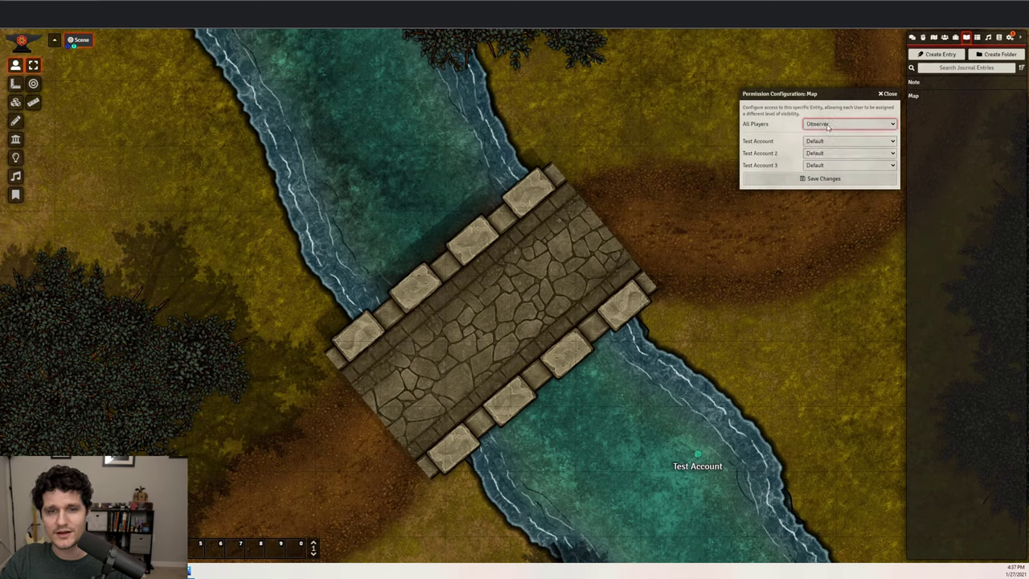
click(827, 126)
click(826, 153)
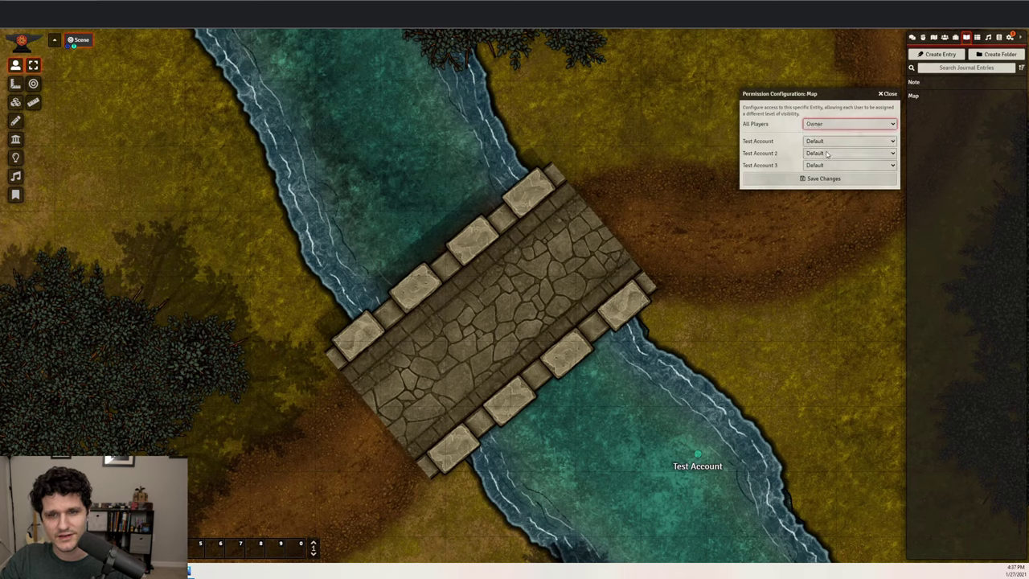
Give the first test player Observer and the second Owner, then save the permissions.
click(828, 142)
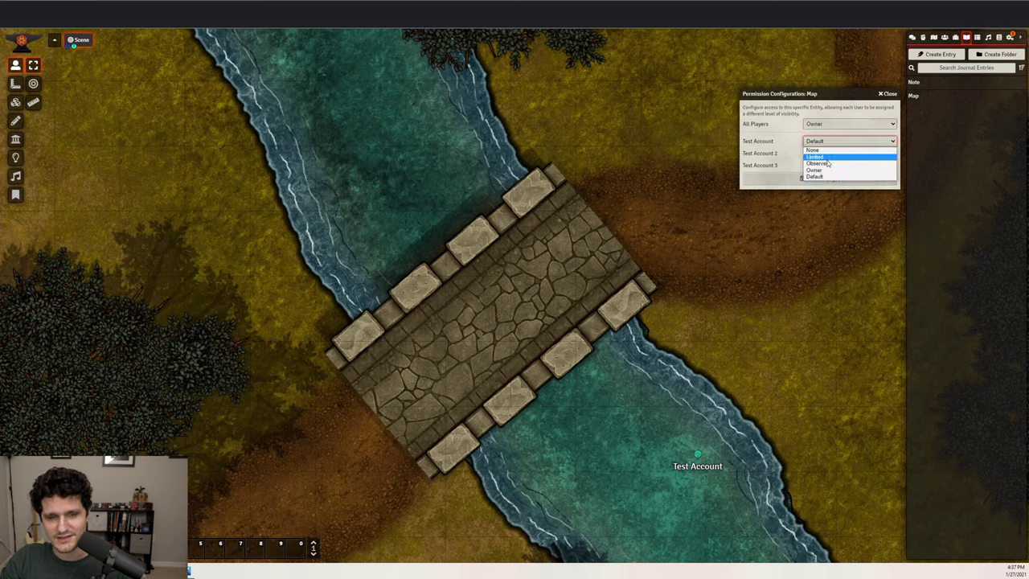
click(827, 165)
click(827, 153)
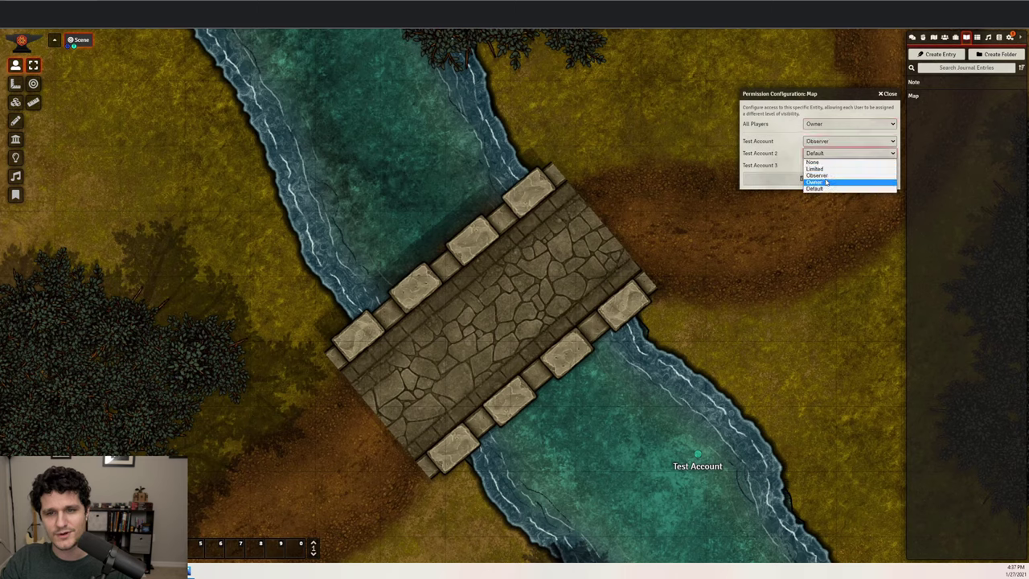
click(825, 182)
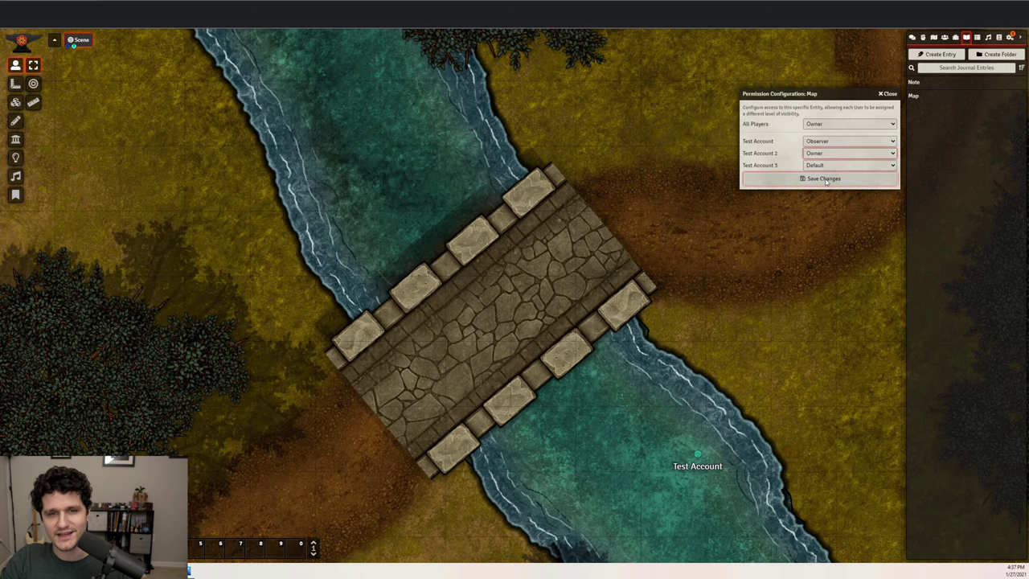
click(825, 178)
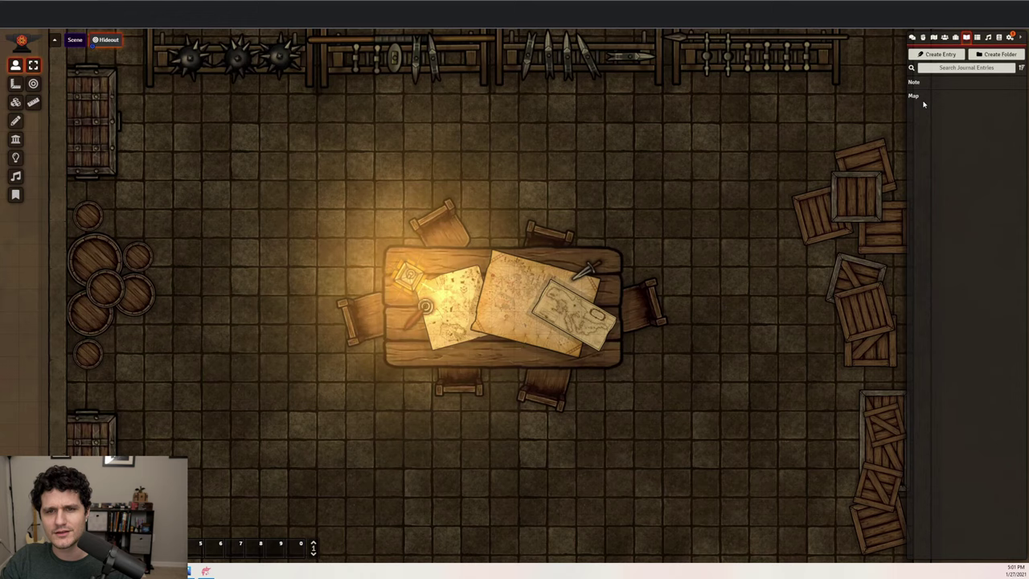
Pin the Map journal as a table note and open it to view the Bad Guys LLC map.
drag(916, 98, 505, 306)
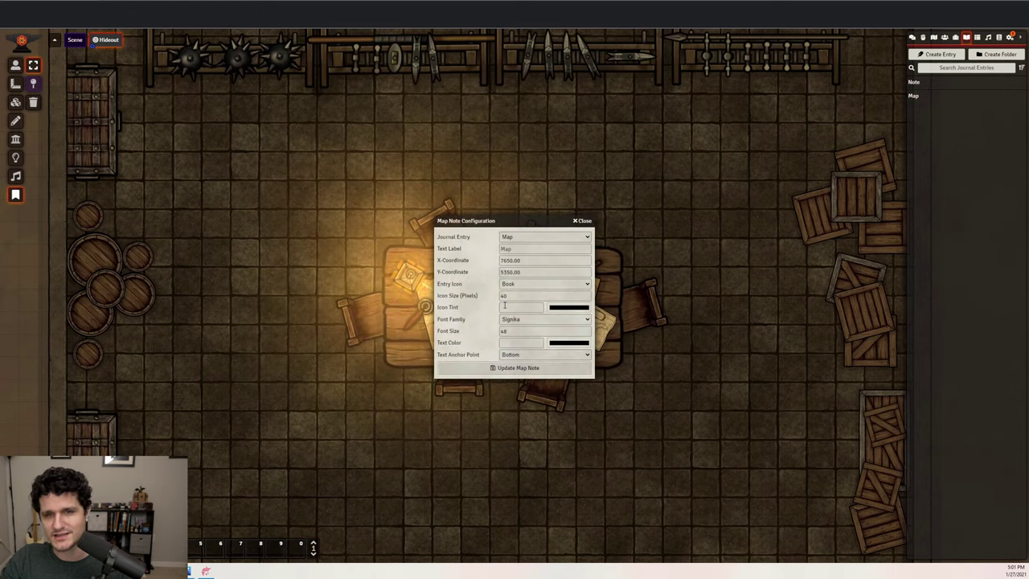
click(523, 369)
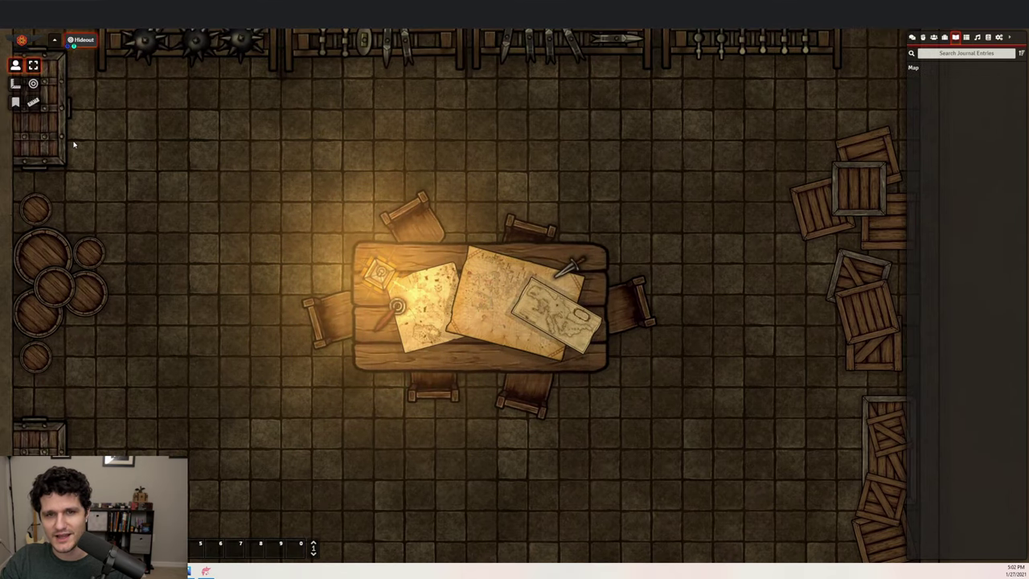
click(15, 107)
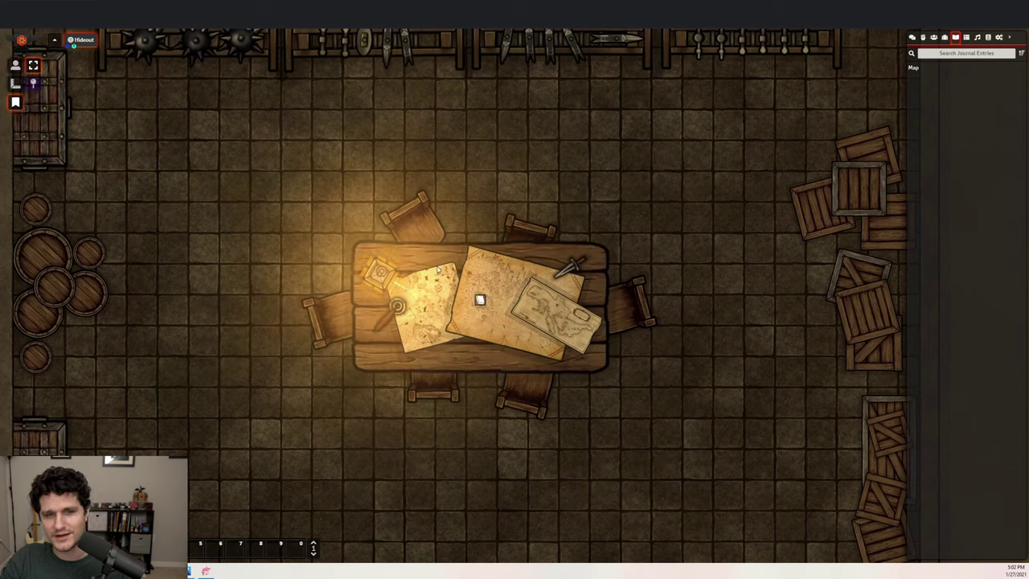
double_click(479, 299)
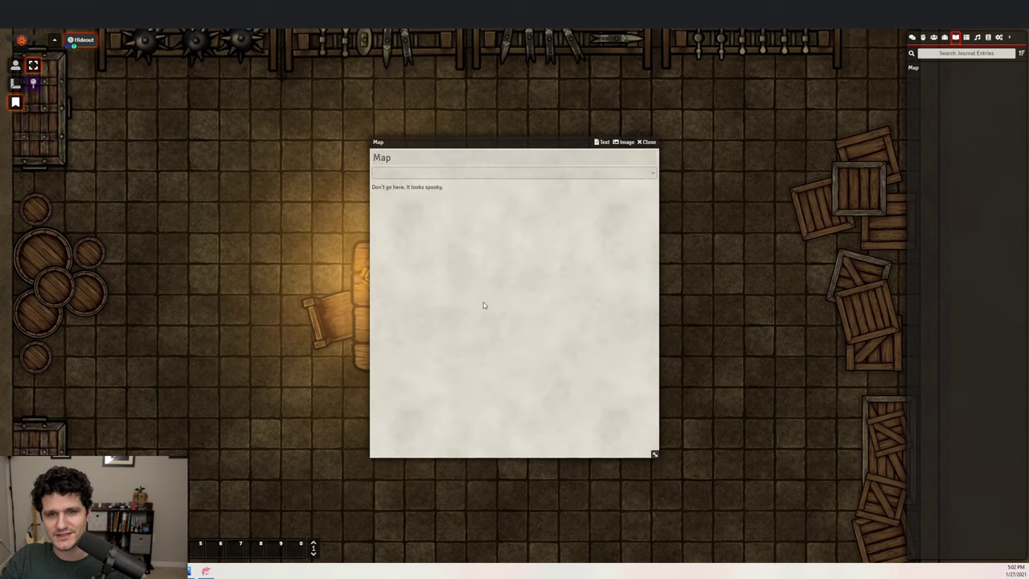
click(628, 142)
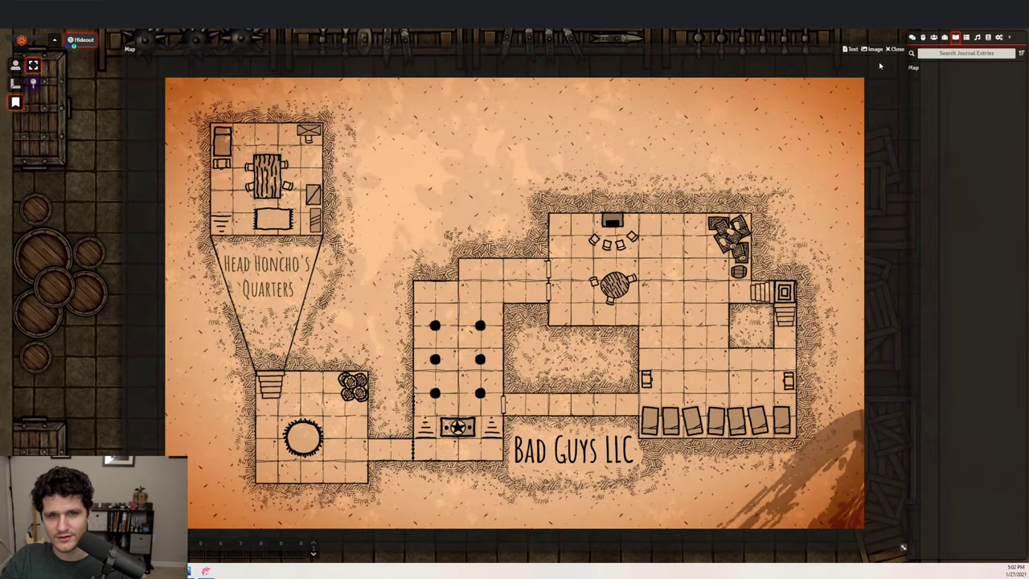
click(895, 49)
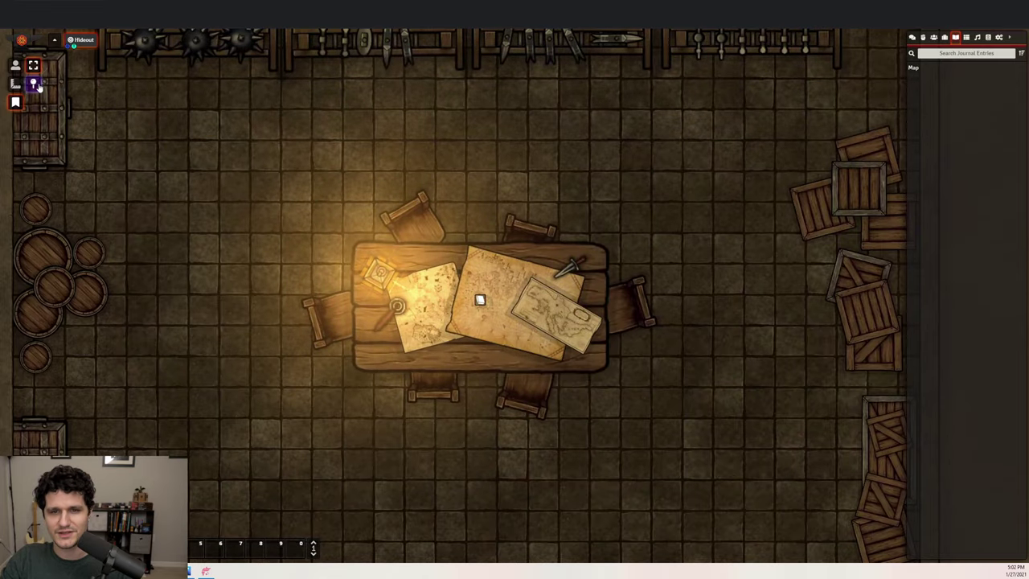
click(14, 65)
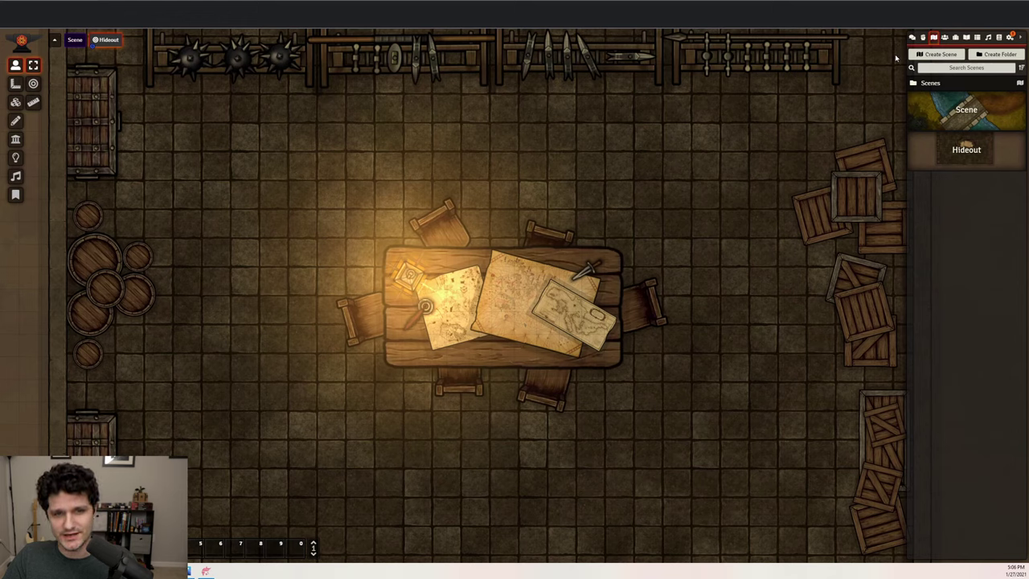
Create a new scene named 'Bat Guys LLC Map' visible to all players.
click(940, 54)
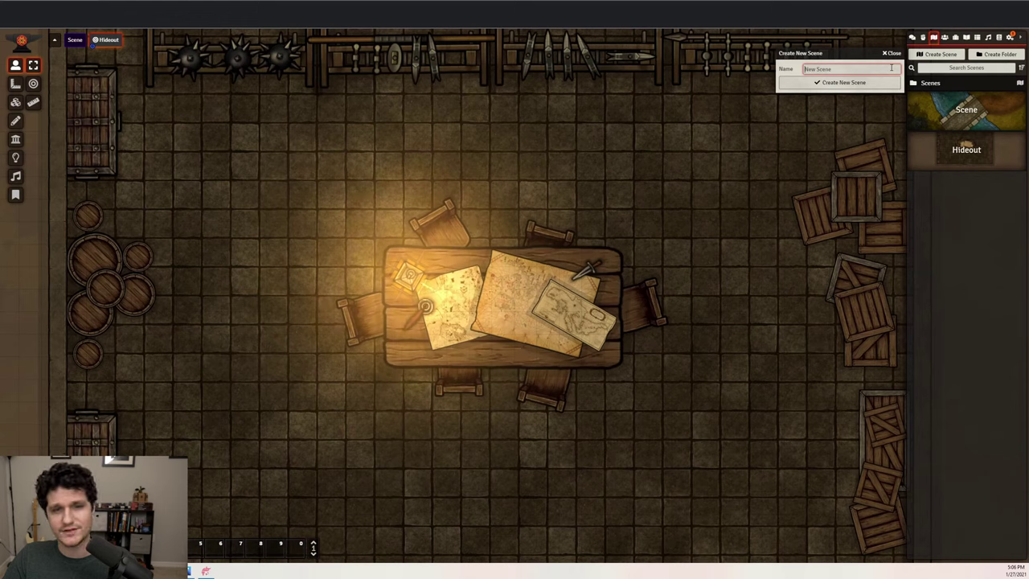
text(Bat Guys LLC Map)
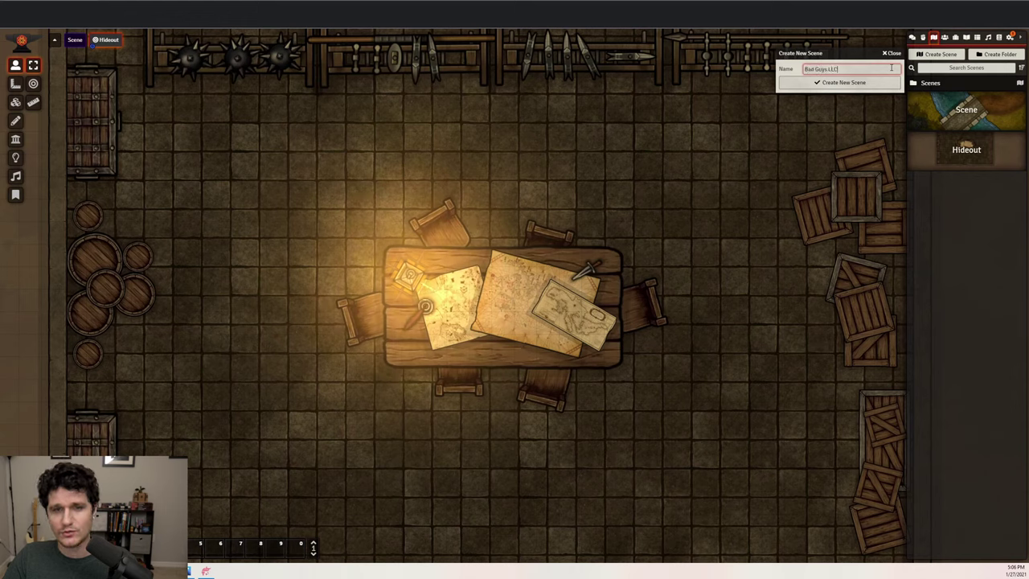
key(Return)
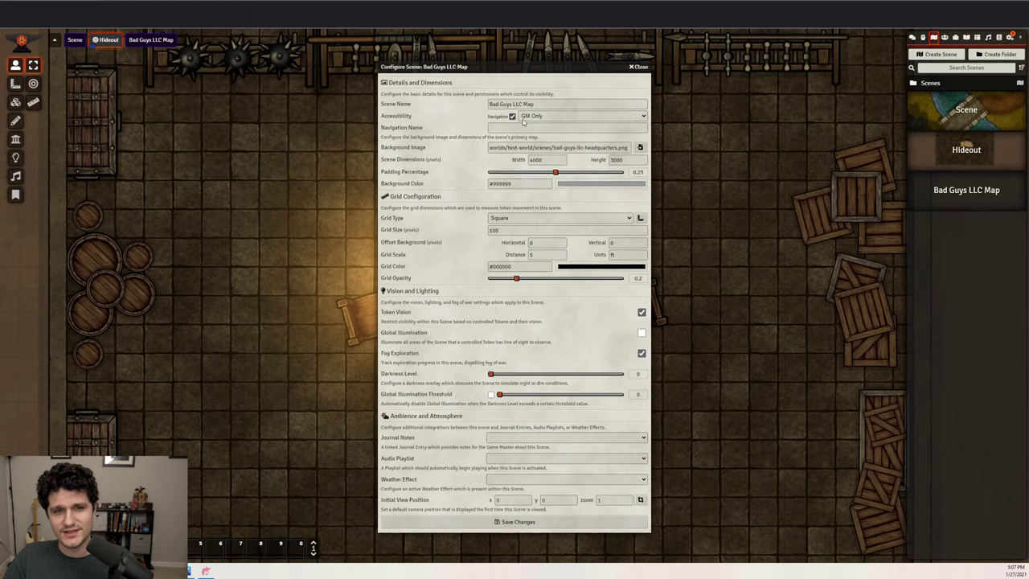
click(543, 116)
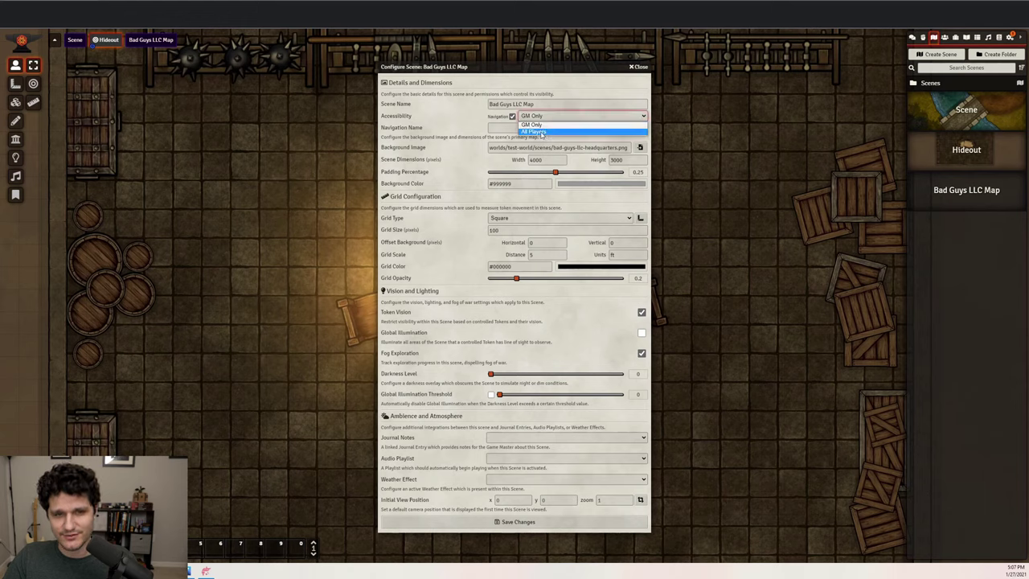
click(541, 131)
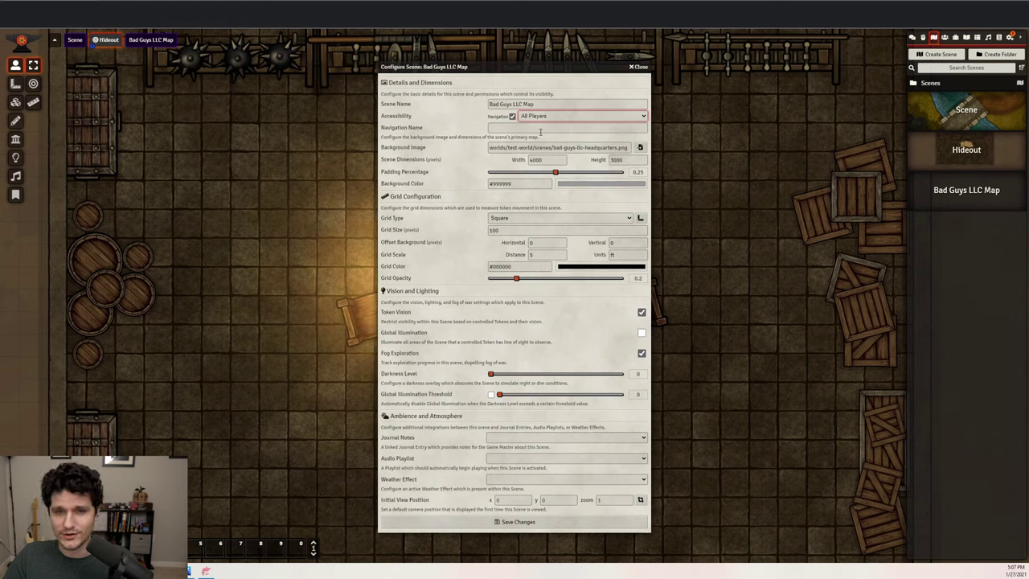
click(512, 117)
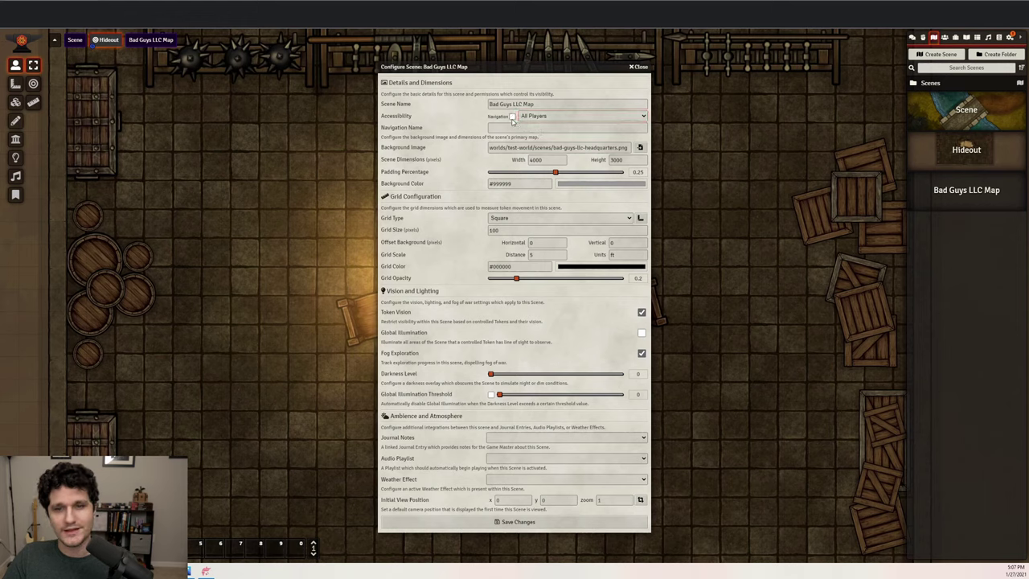
click(512, 117)
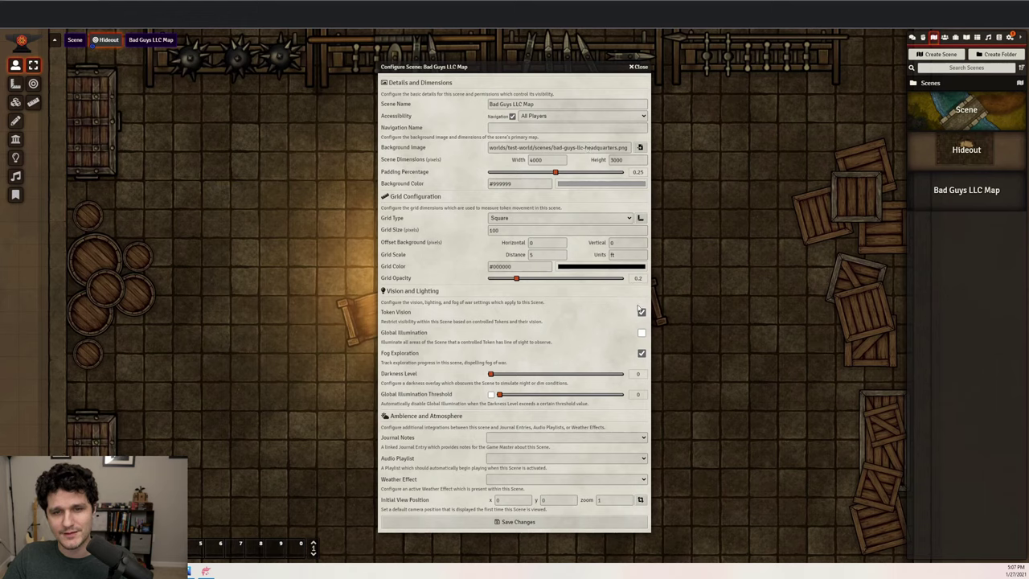
Turn off token vision, set grid opacity to 0, and save the scene.
click(641, 312)
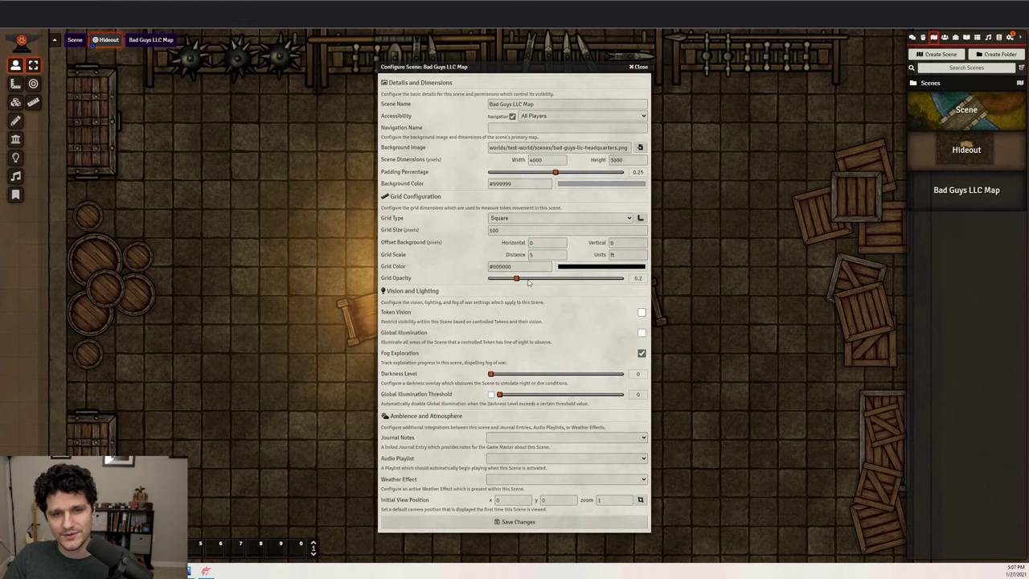
drag(517, 279, 489, 281)
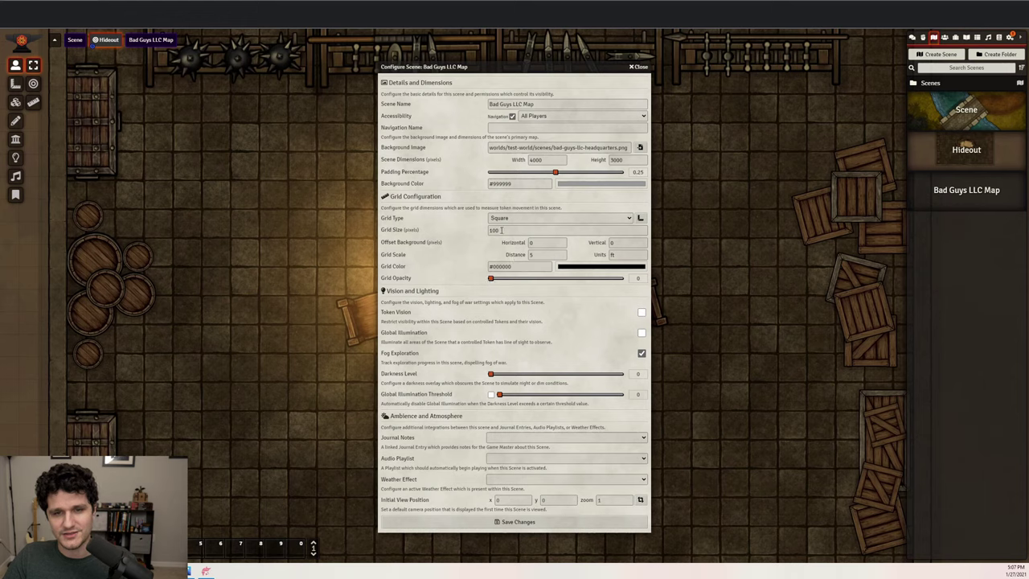
click(521, 521)
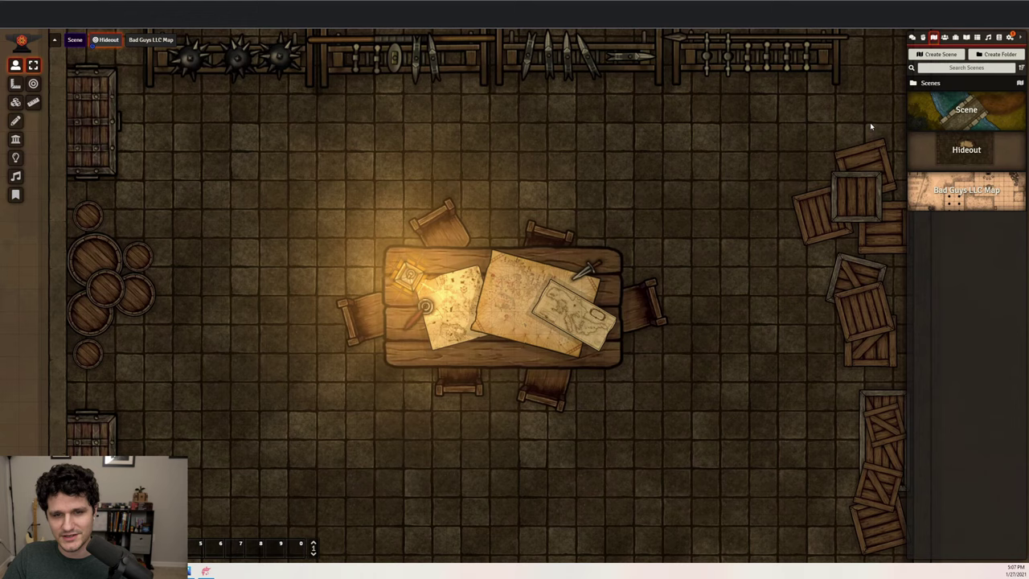
Remove the Bad Guys LLC Map scene from navigation, then restore it.
right_click(978, 198)
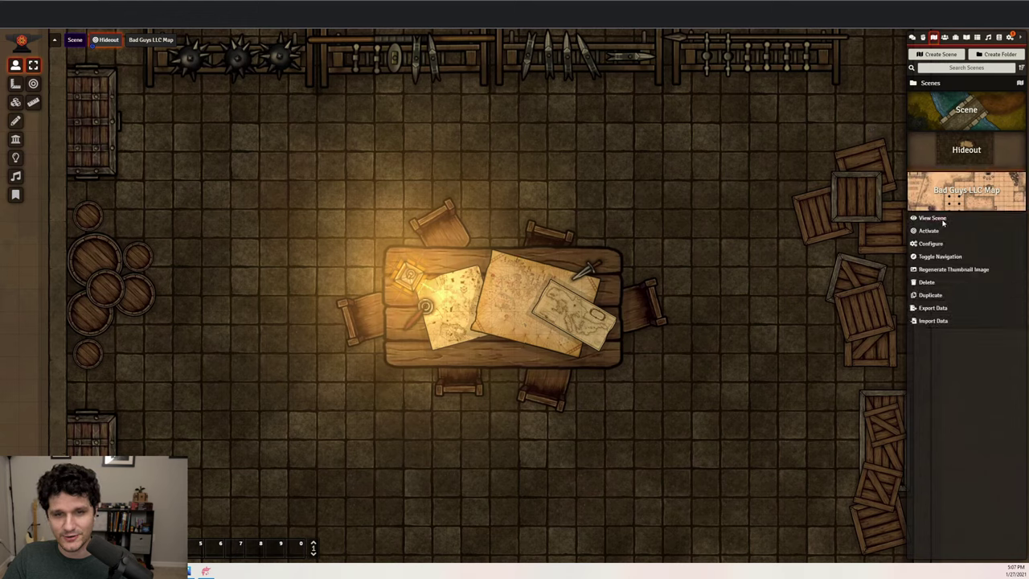
click(940, 255)
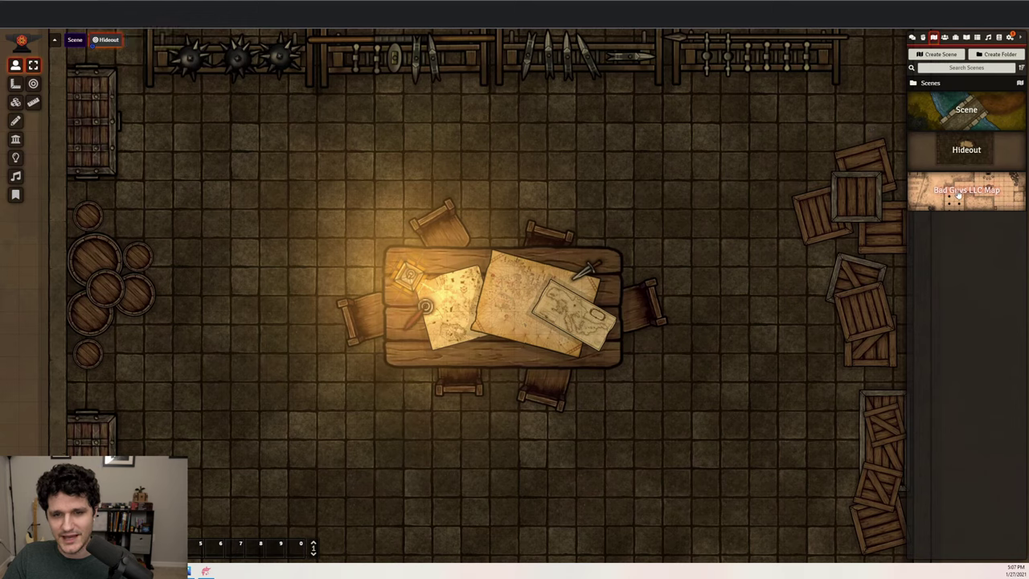
right_click(958, 194)
click(940, 256)
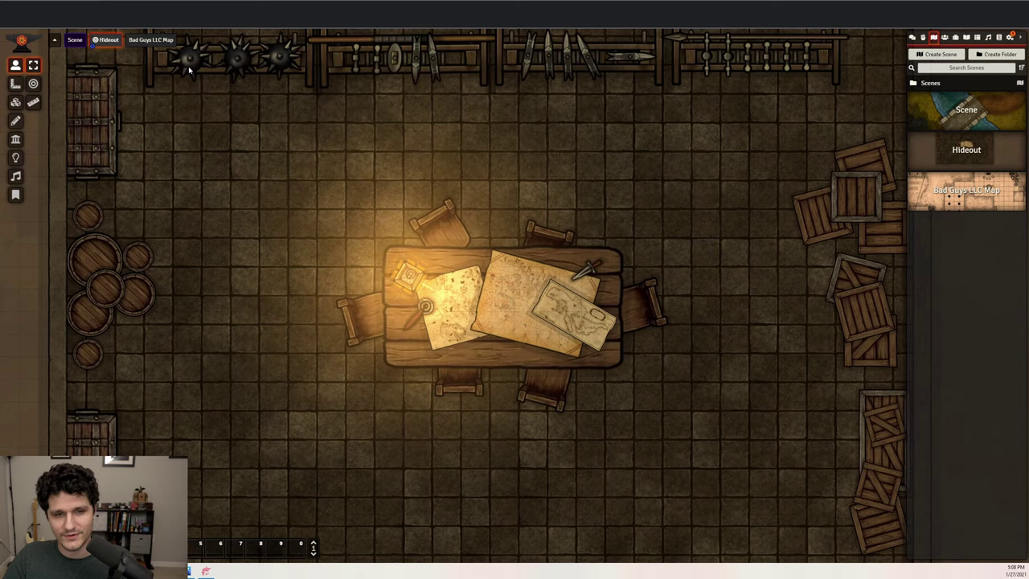
View the Bad Guys LLC Map scene on the canvas and show the Game Settings sidebar.
click(150, 39)
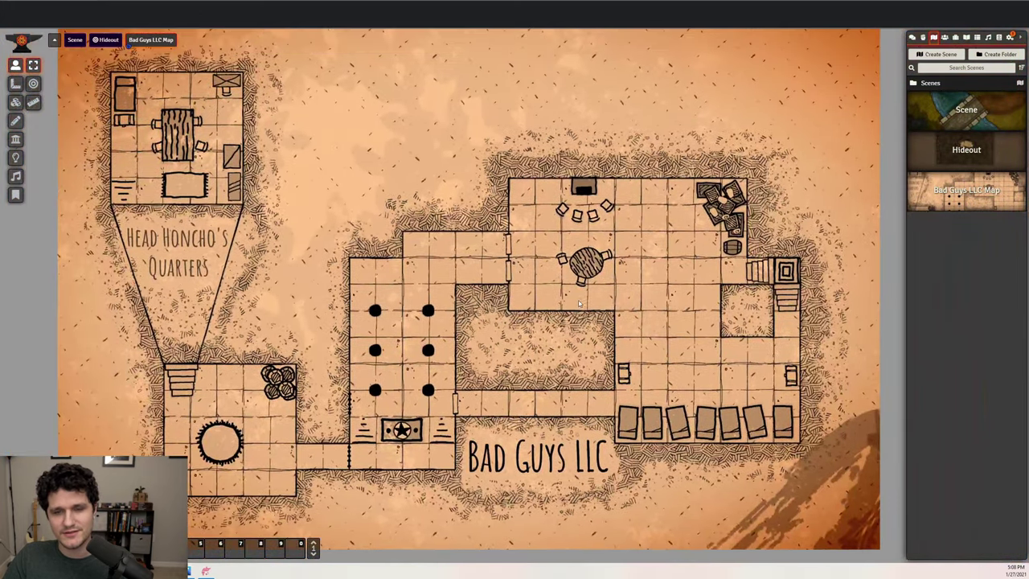
scroll(577, 303, up, 2)
drag(582, 306, 569, 324)
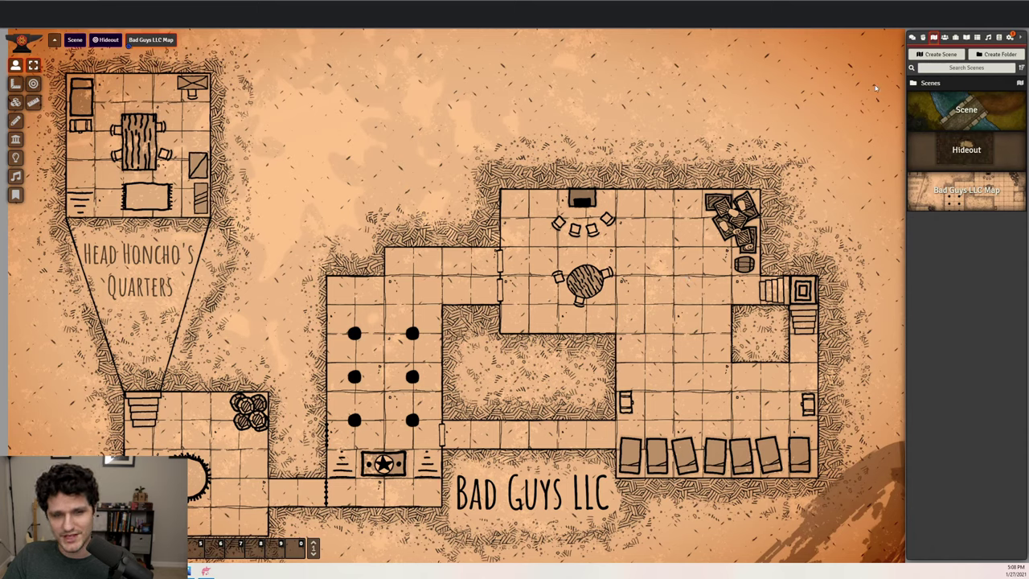
click(1010, 37)
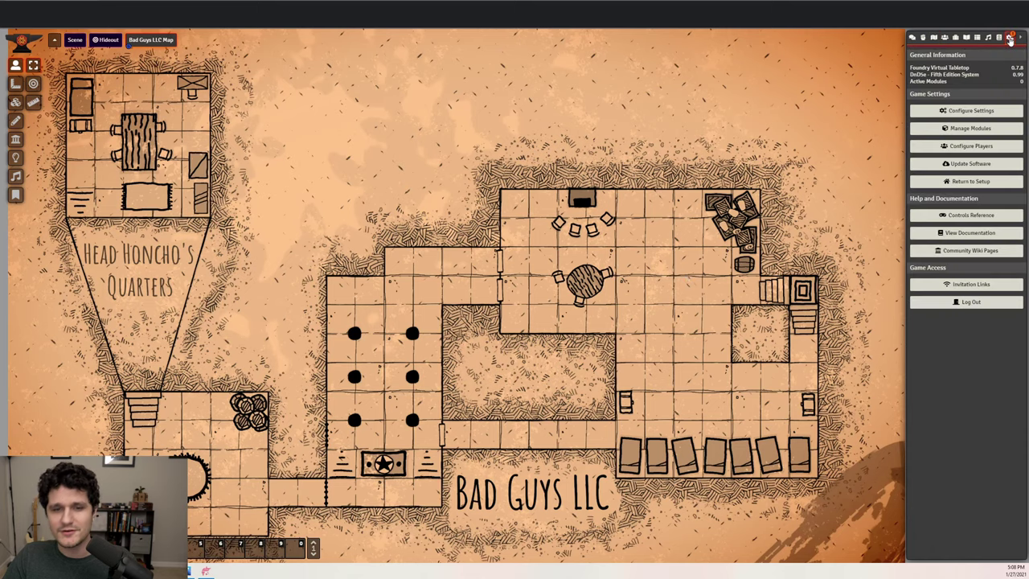
Grant the Player role the Use Drawing Tools permission and save the settings.
click(974, 111)
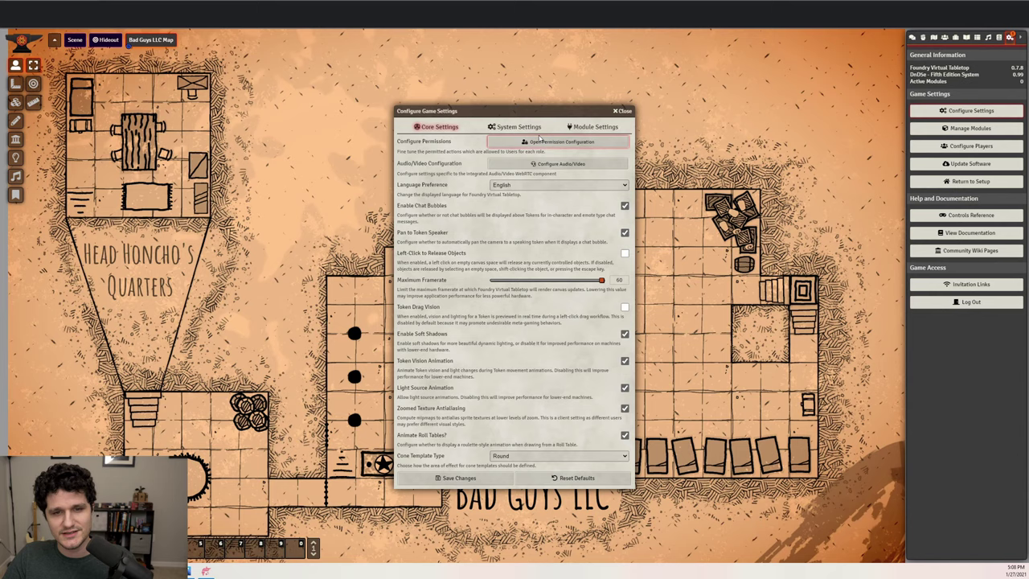
click(540, 142)
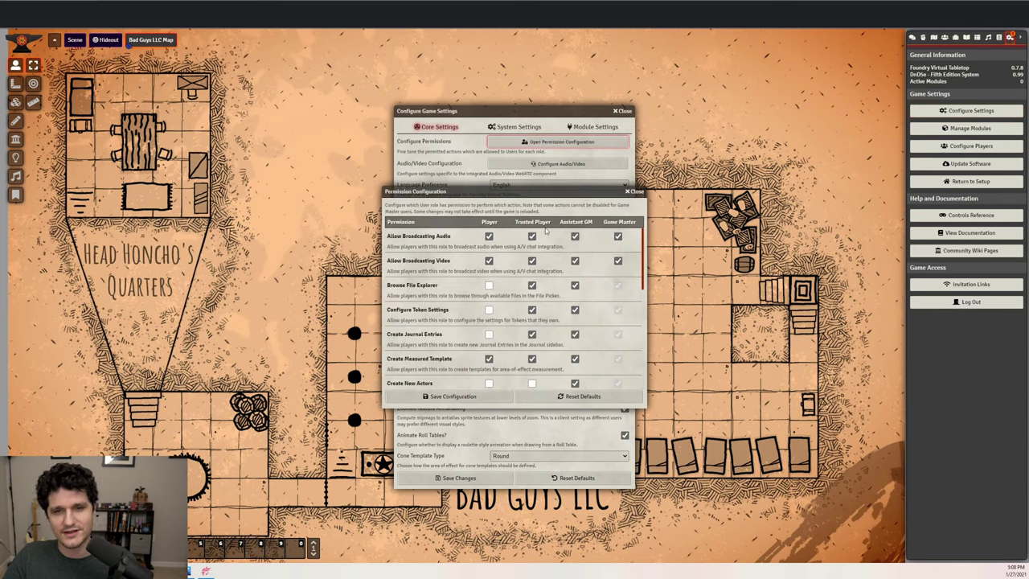
scroll(546, 241, down, 10)
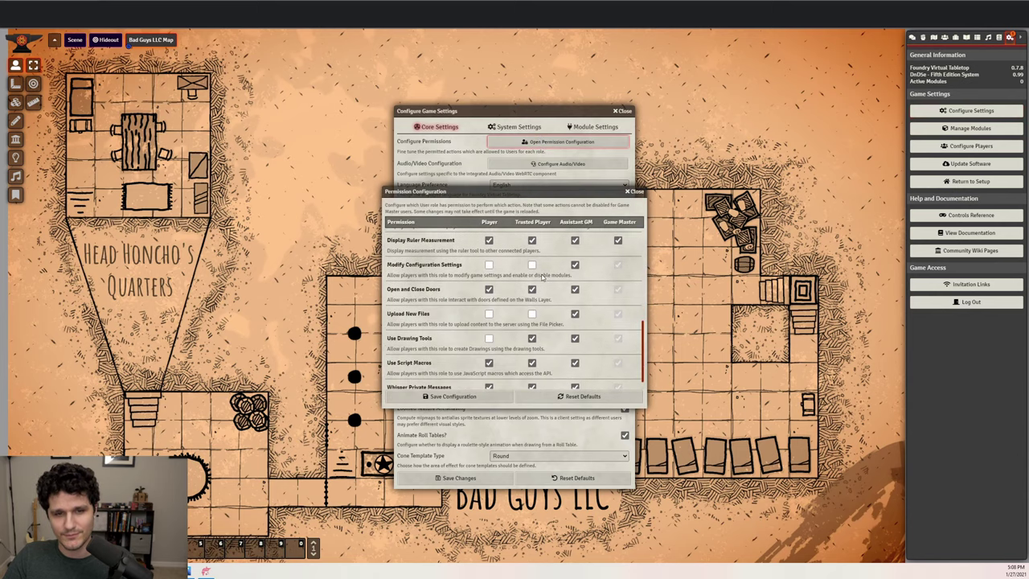
click(489, 338)
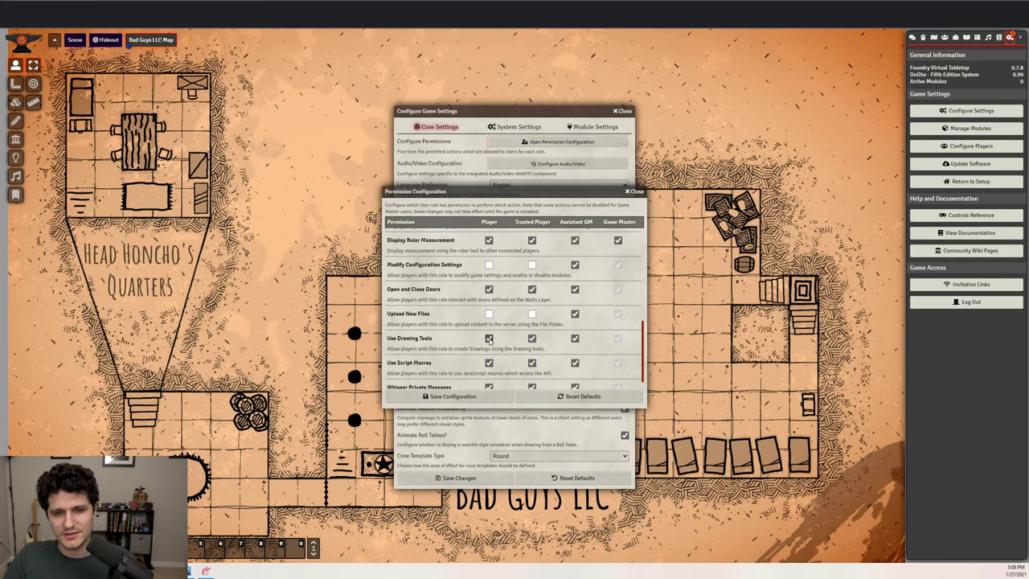
click(482, 397)
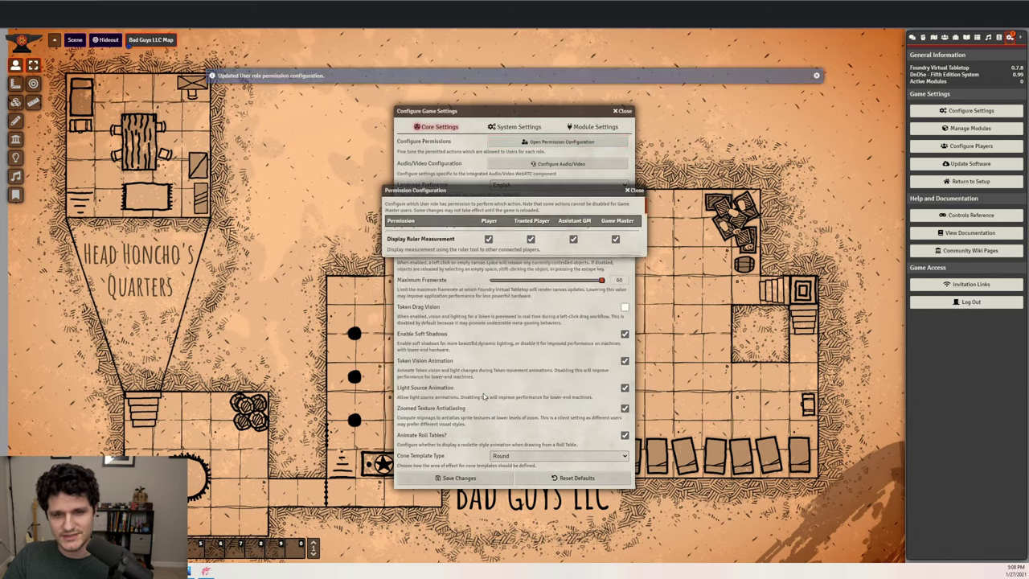
click(458, 477)
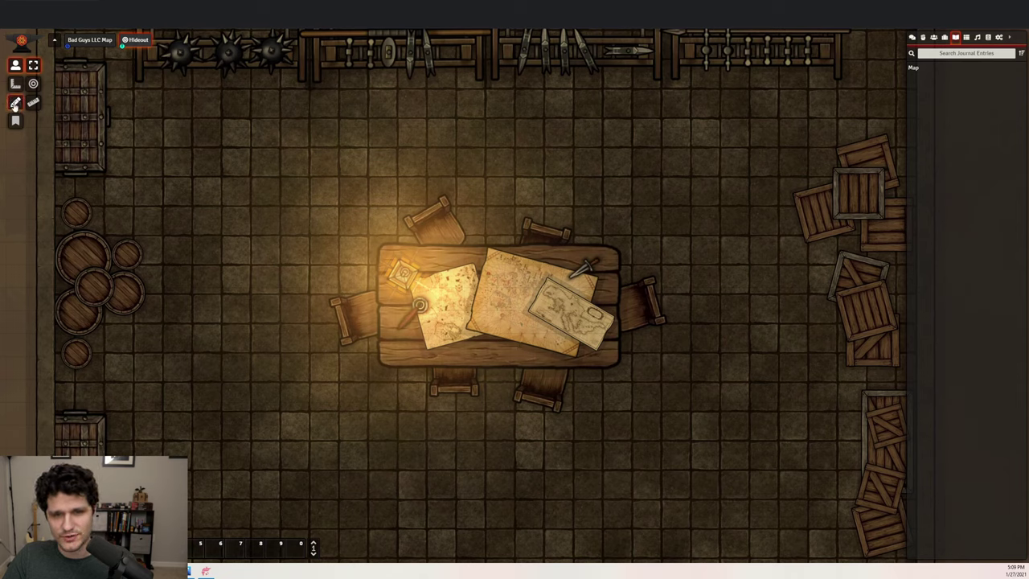
Draw a rectangle in the room's upper left and an ellipse above the table.
click(15, 103)
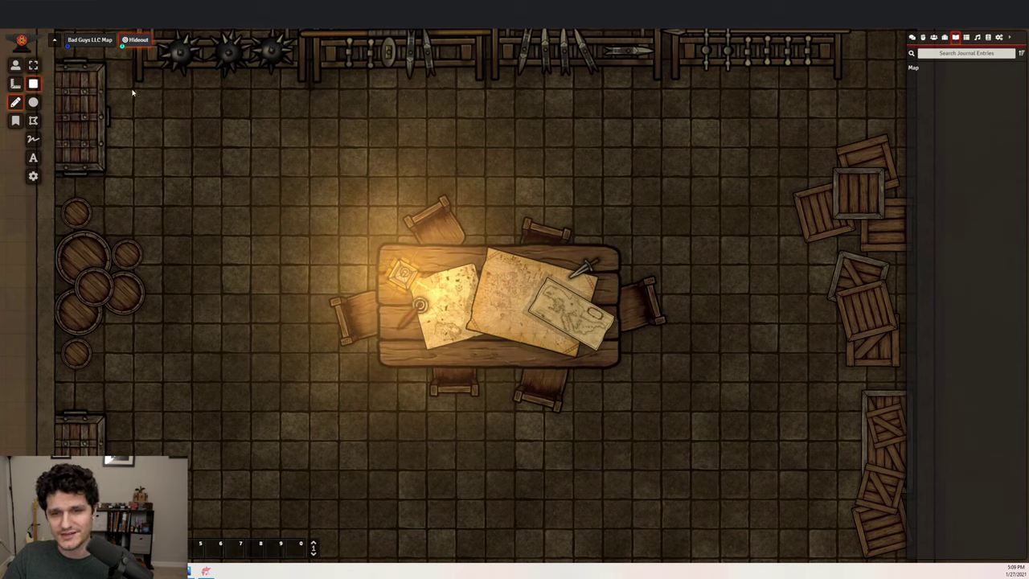
drag(132, 92, 288, 206)
click(33, 102)
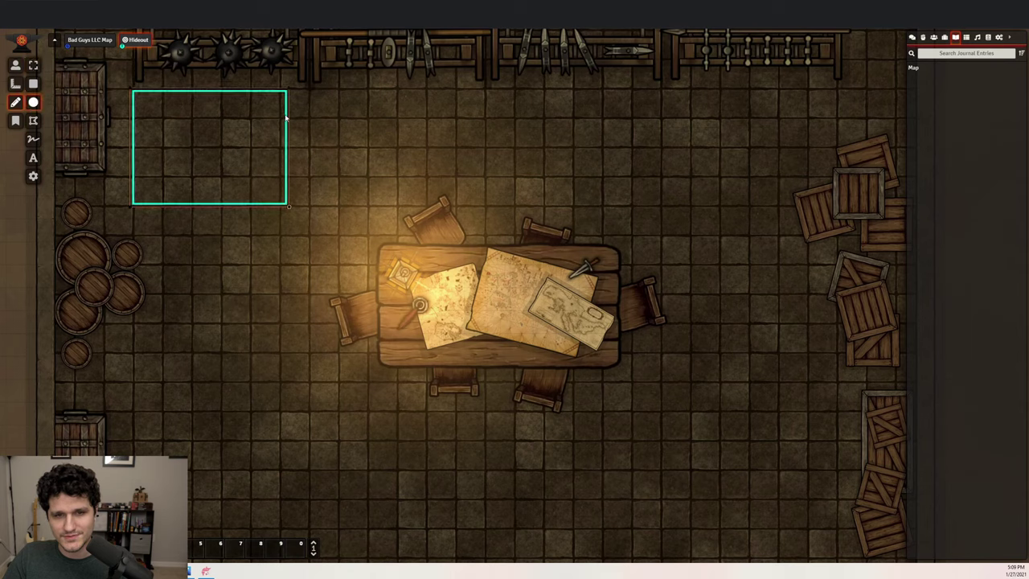
drag(325, 103, 491, 241)
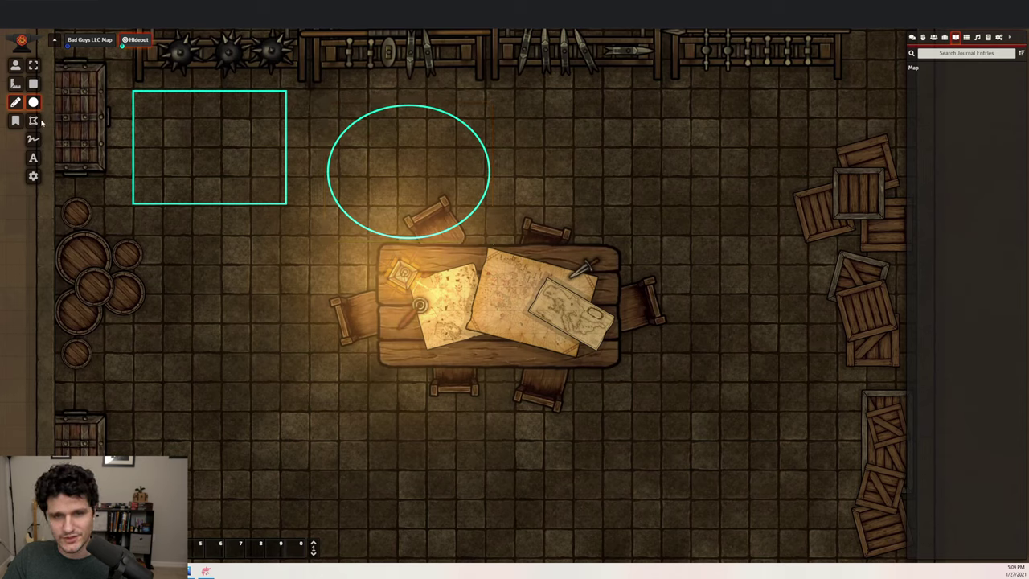
Draw a polygon to the left of the table.
click(33, 121)
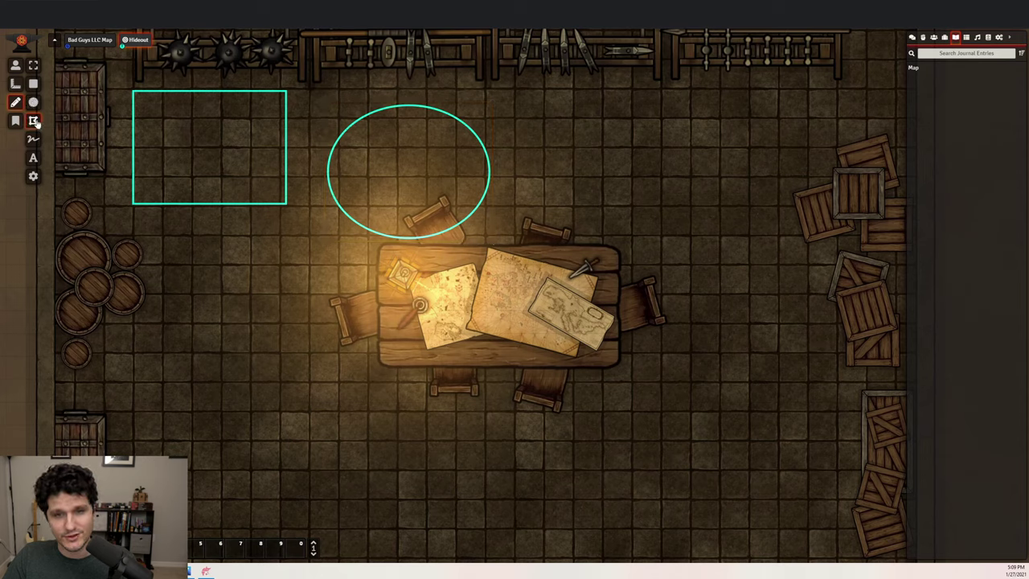
click(166, 252)
click(193, 404)
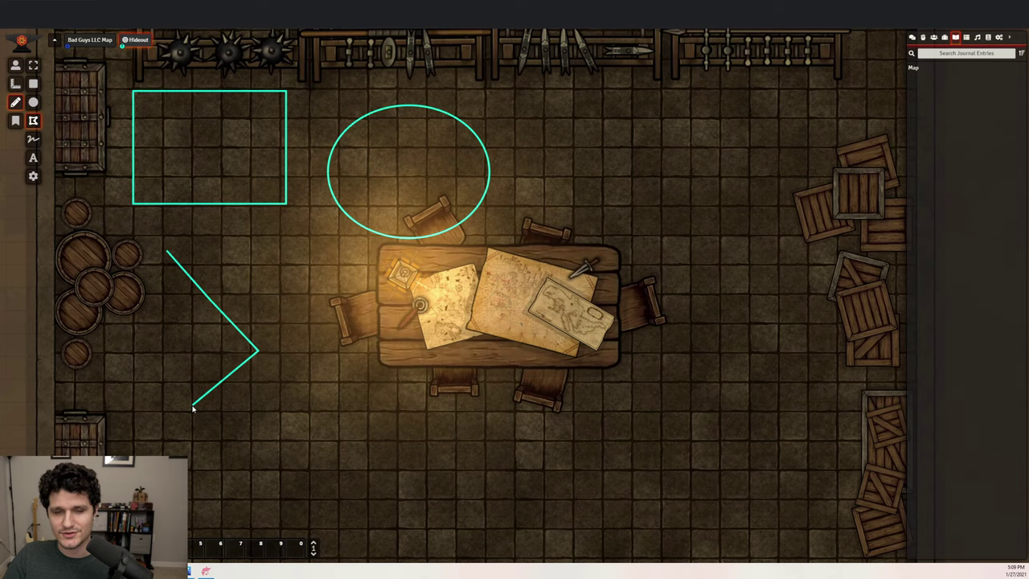
click(105, 372)
click(193, 317)
click(168, 254)
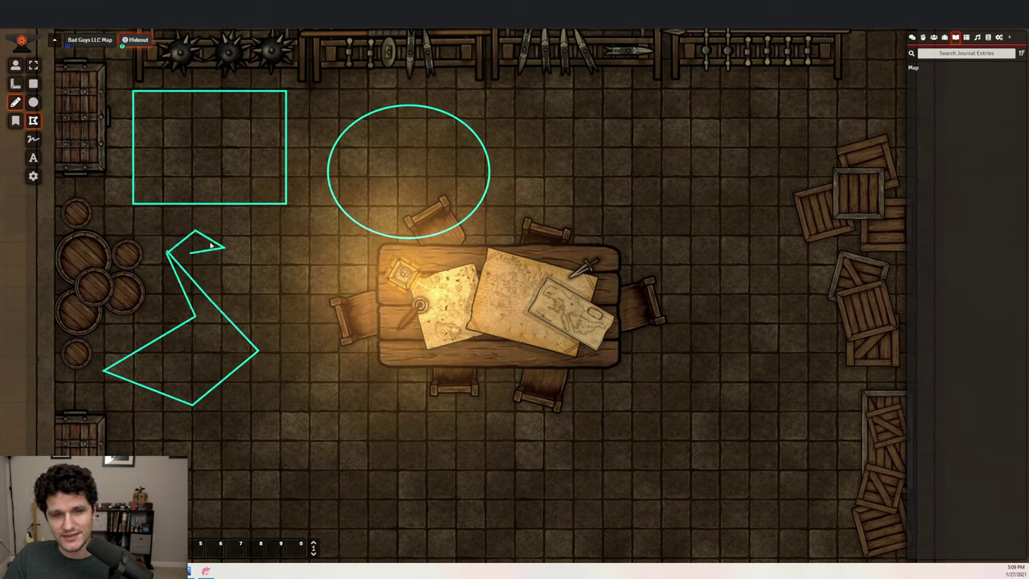
double_click(207, 258)
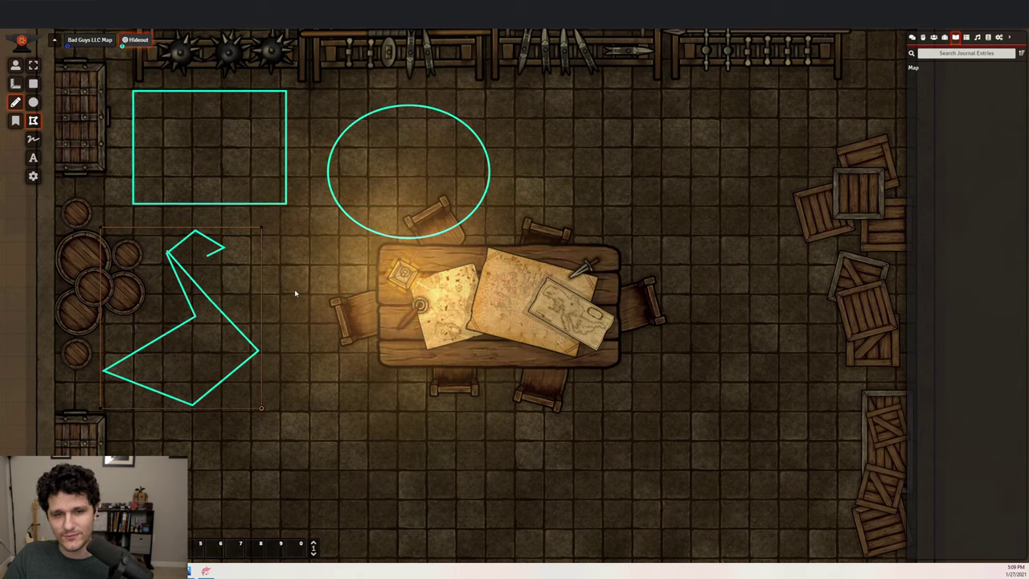
Draw a freehand squiggle below the table and add a 'Typing!' text label above-right.
click(33, 139)
mouse_move(346, 368)
mouse_down()
mouse_move(337, 397)
mouse_move(414, 411)
mouse_move(462, 475)
mouse_move(494, 398)
mouse_move(573, 416)
mouse_move(540, 404)
mouse_move(647, 373)
mouse_up()
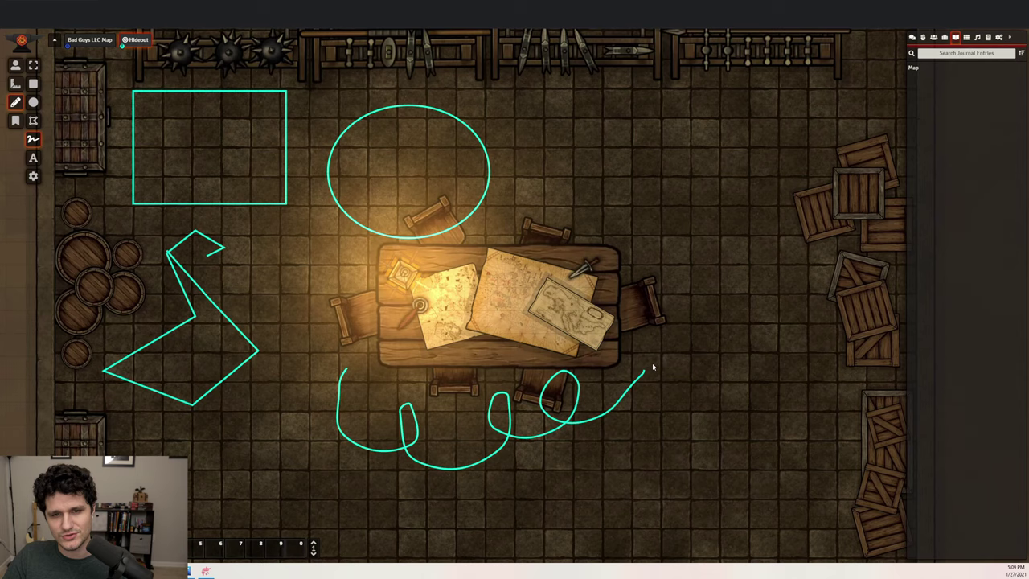
click(33, 157)
drag(578, 116, 845, 285)
text(Typing!)
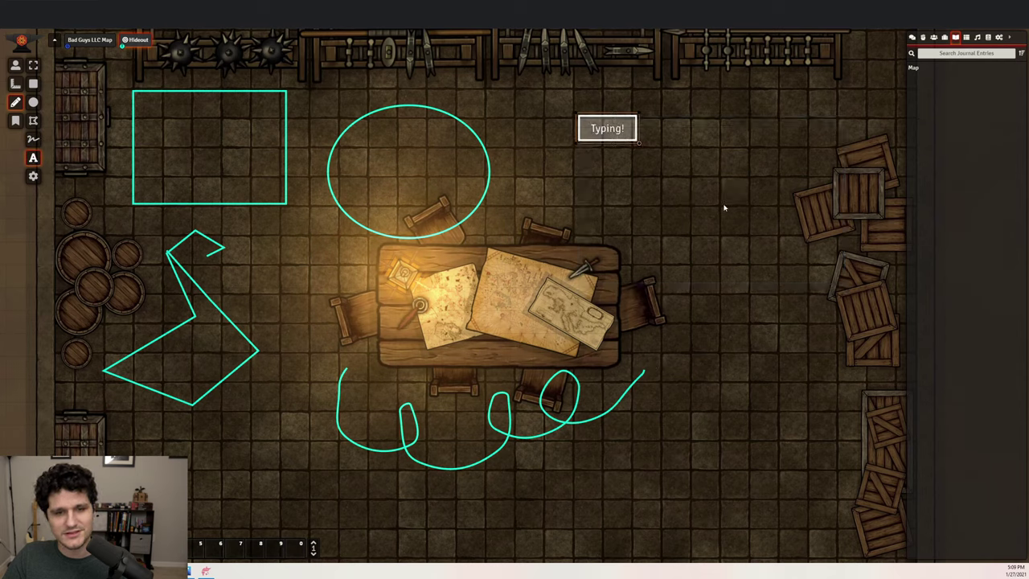
key(Escape)
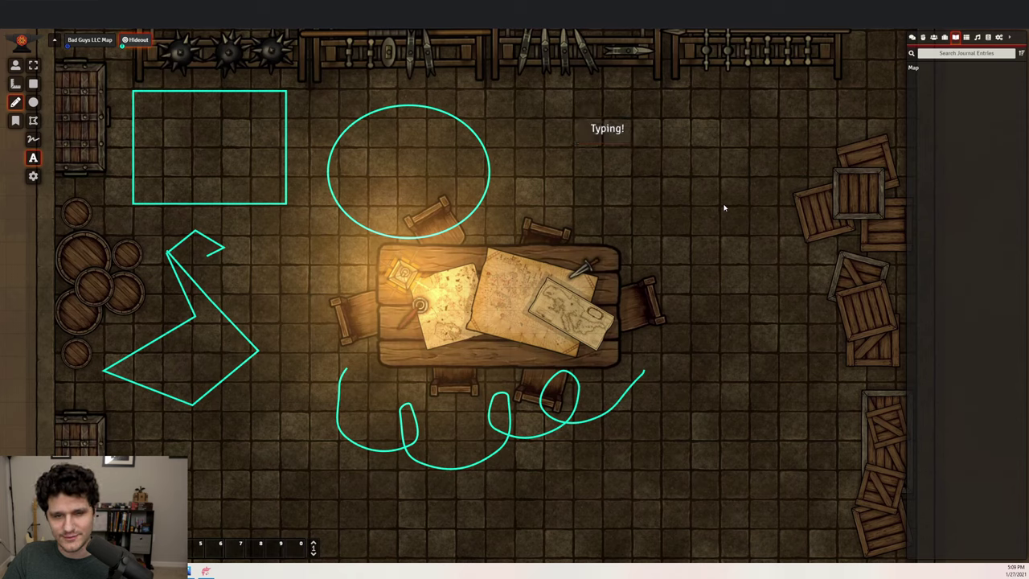
Raise freehand smoothing, set the default fill type to Pattern, and increase fill opacity.
click(33, 176)
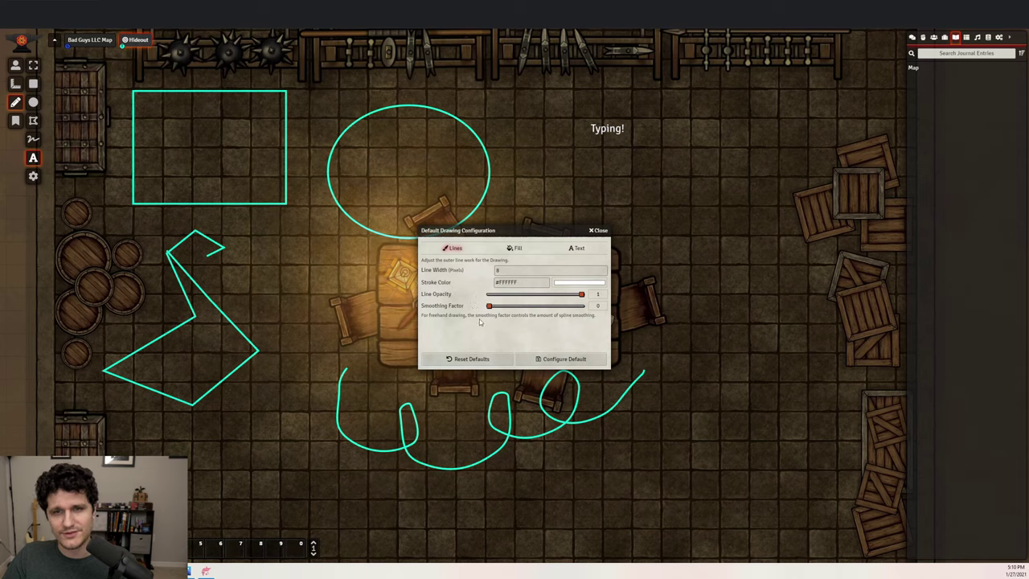
mouse_move(488, 306)
mouse_down()
mouse_move(576, 311)
mouse_move(491, 314)
mouse_up()
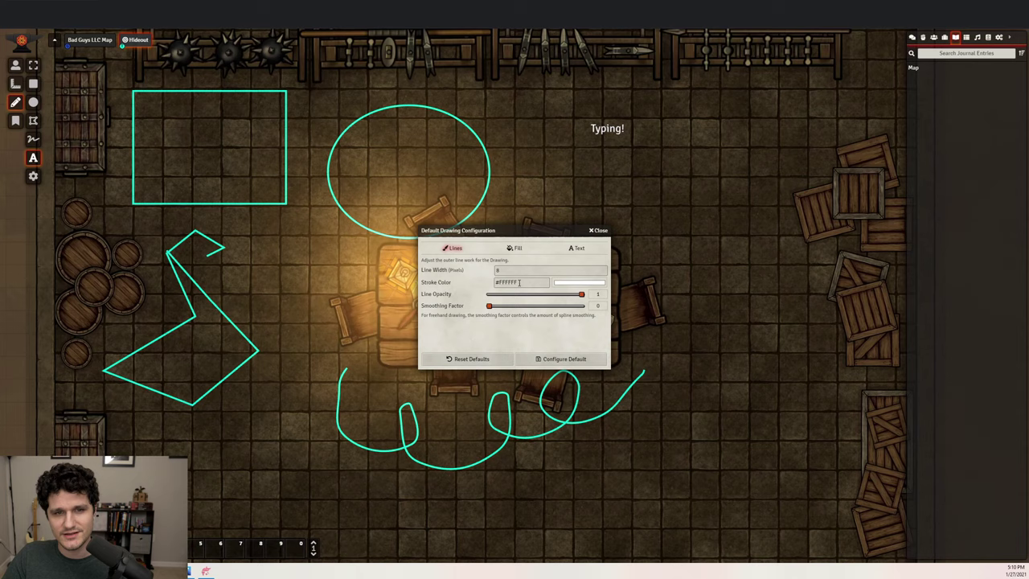
click(515, 248)
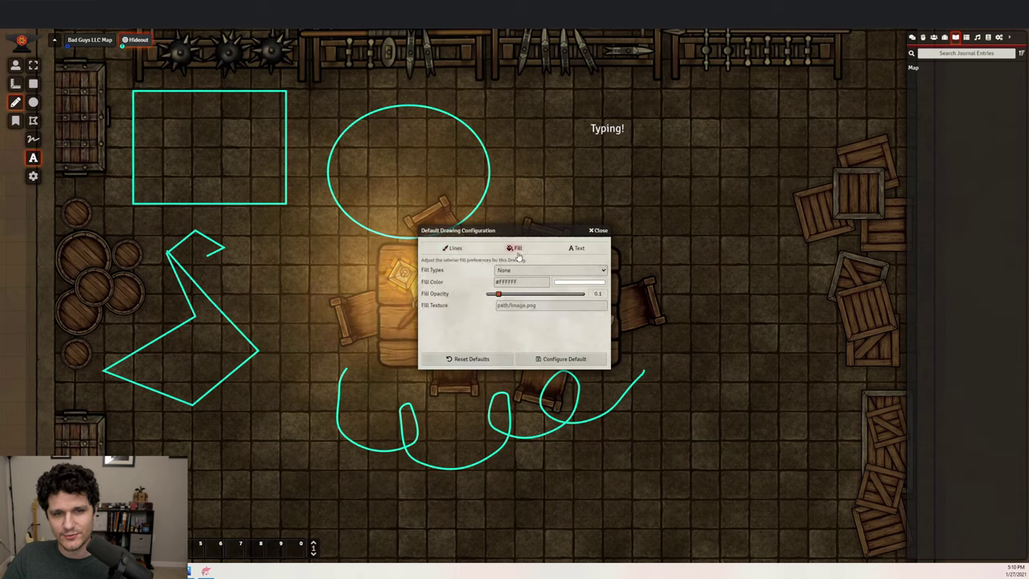
click(528, 270)
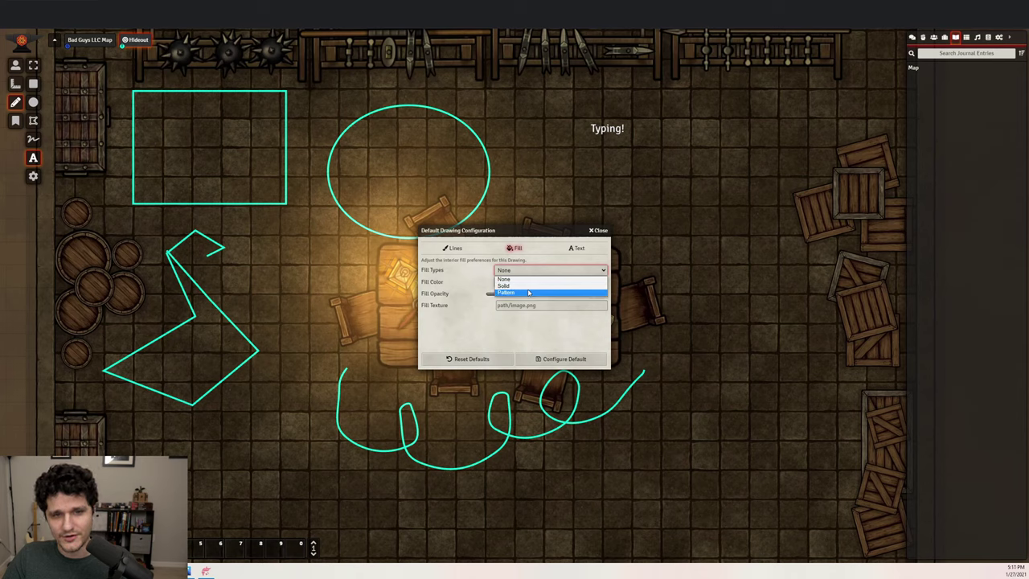
click(528, 292)
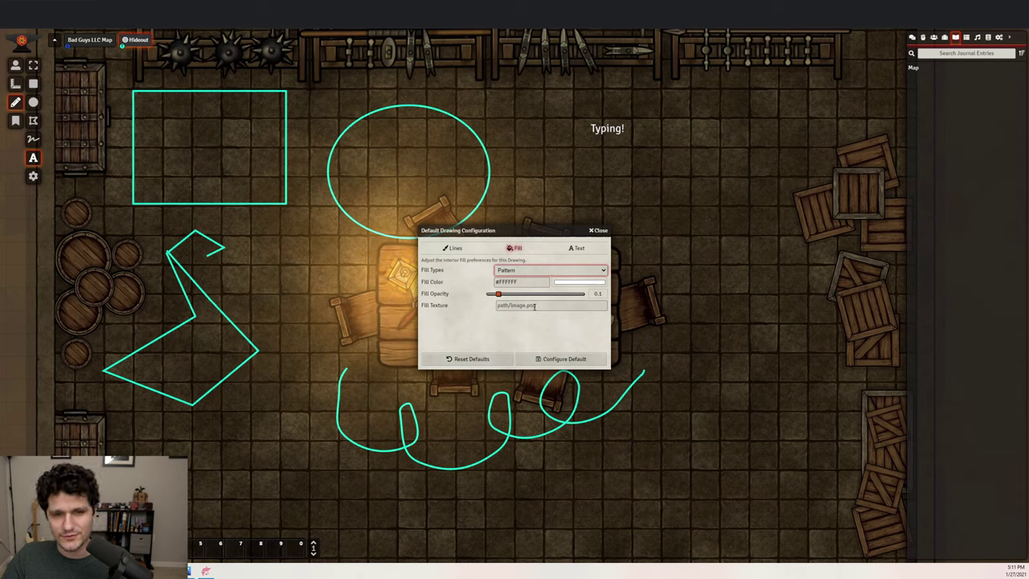
click(565, 283)
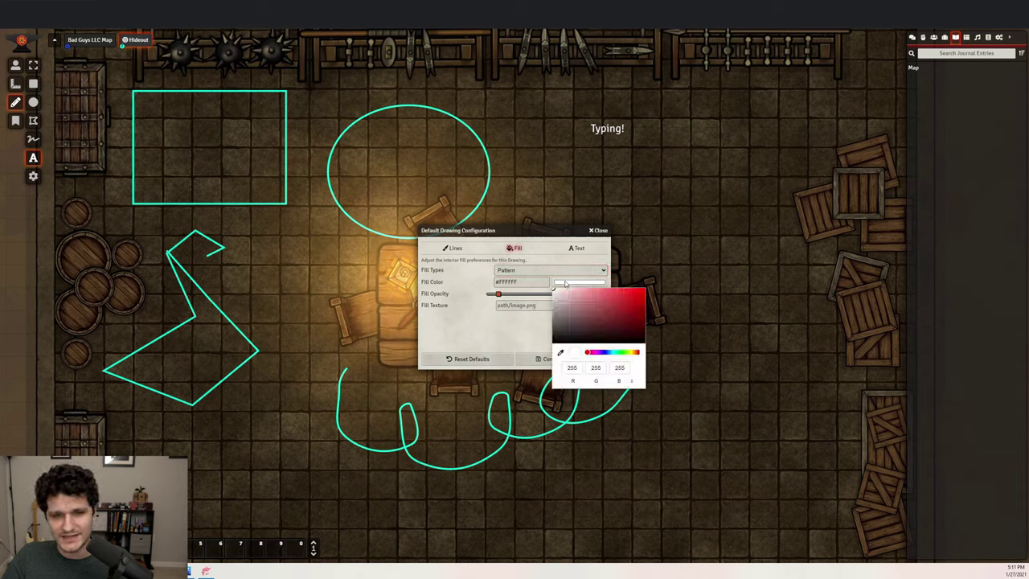
click(566, 283)
drag(498, 293, 535, 294)
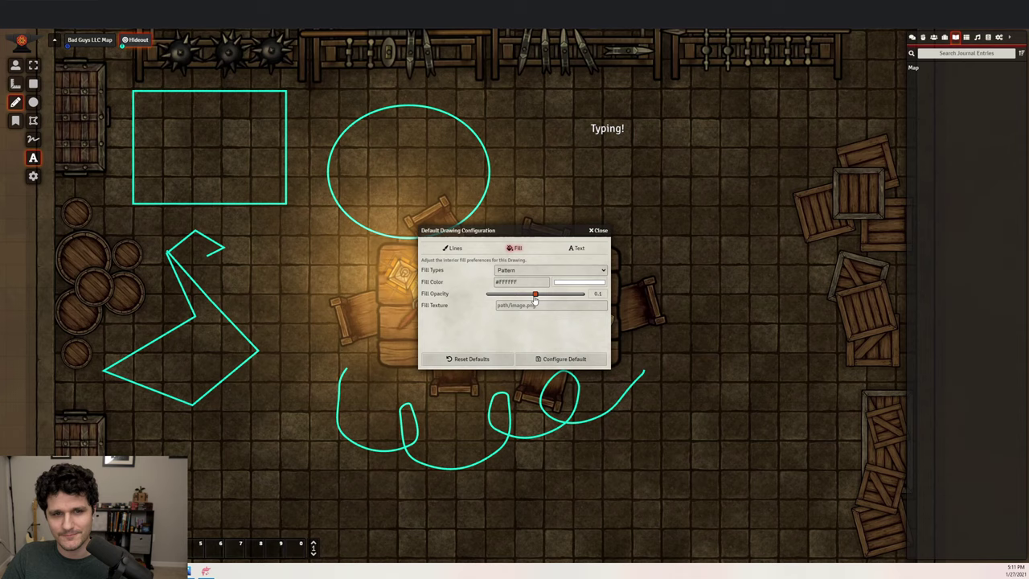
Keep Signika as the default text font and save the default drawing settings.
click(575, 248)
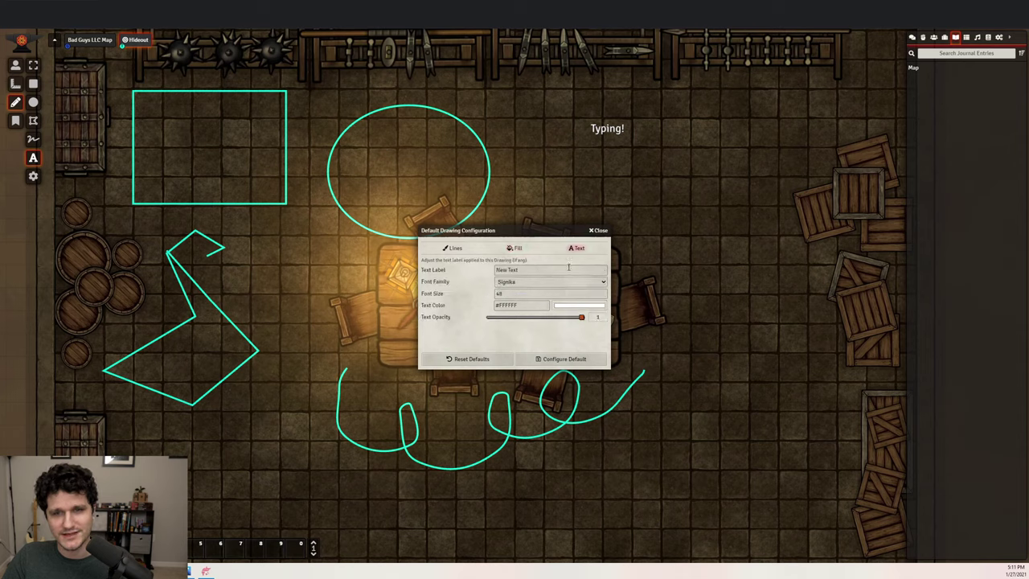
click(567, 283)
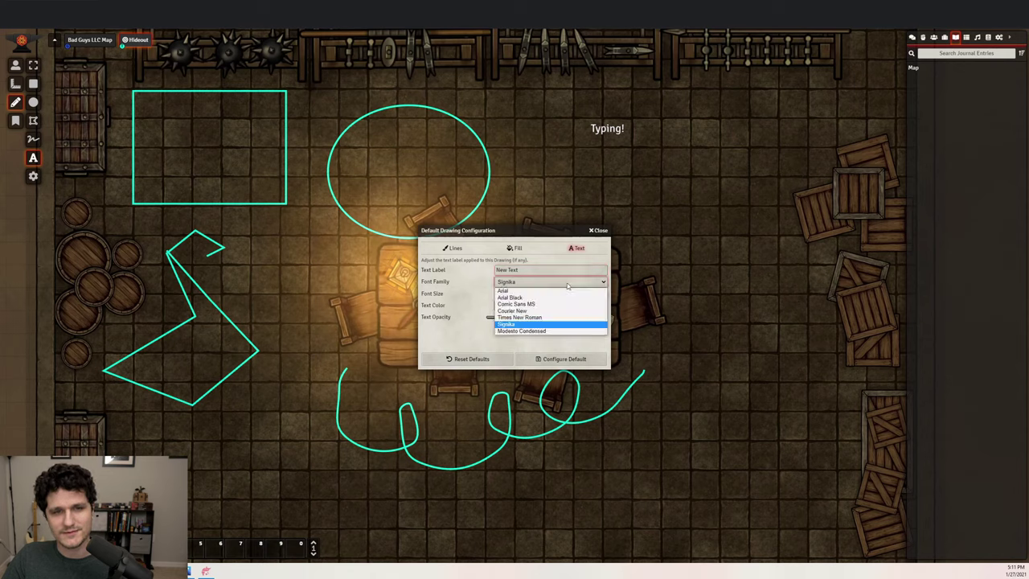
click(567, 286)
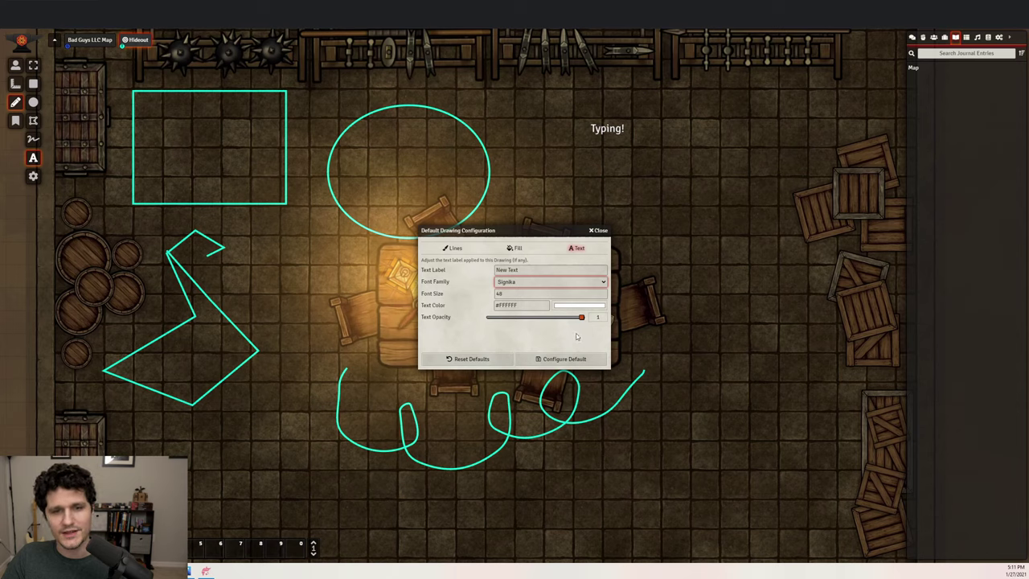
click(577, 359)
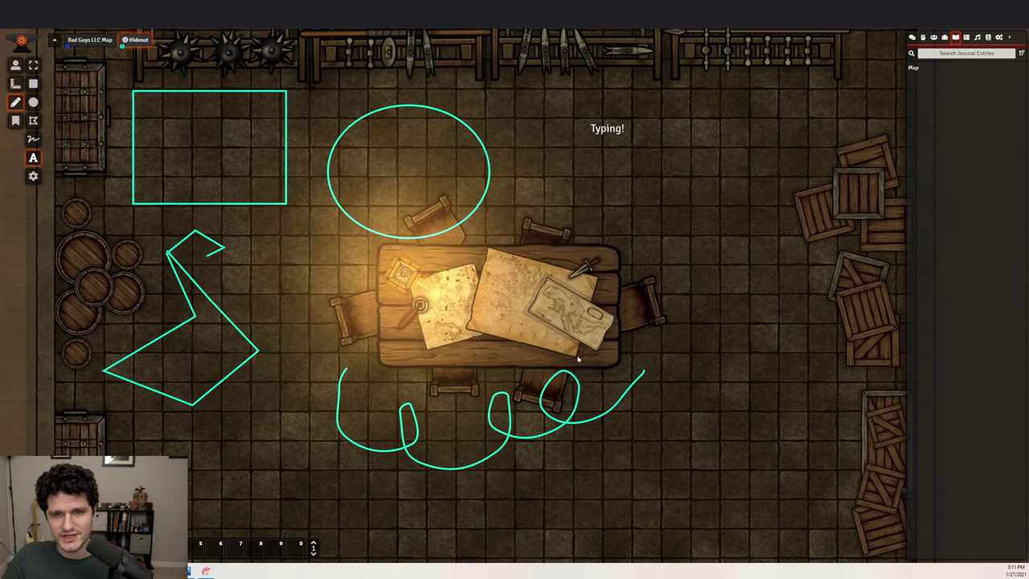
Change the rectangle drawing's stroke colour to a darker teal.
click(33, 177)
click(471, 359)
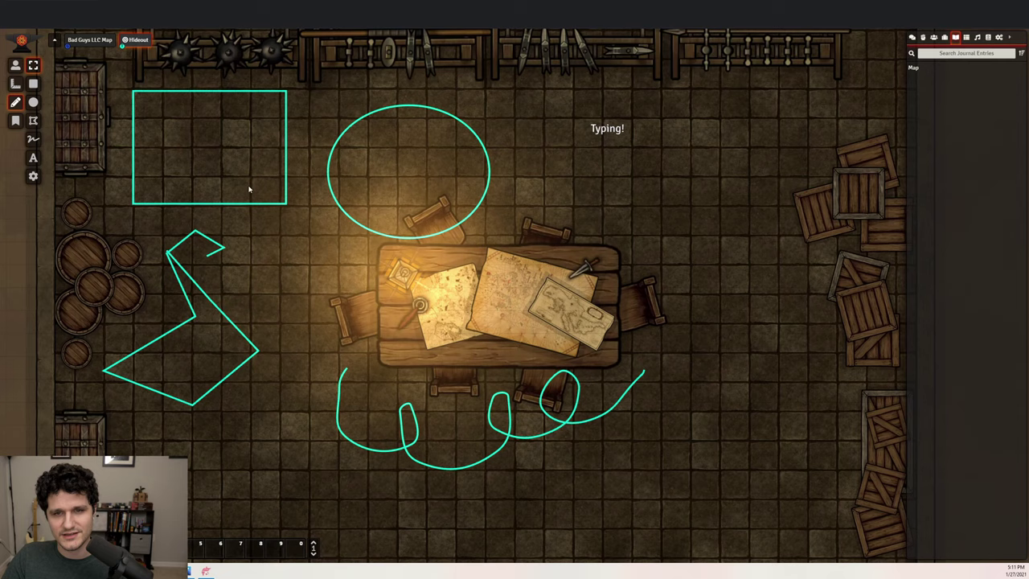
double_click(274, 204)
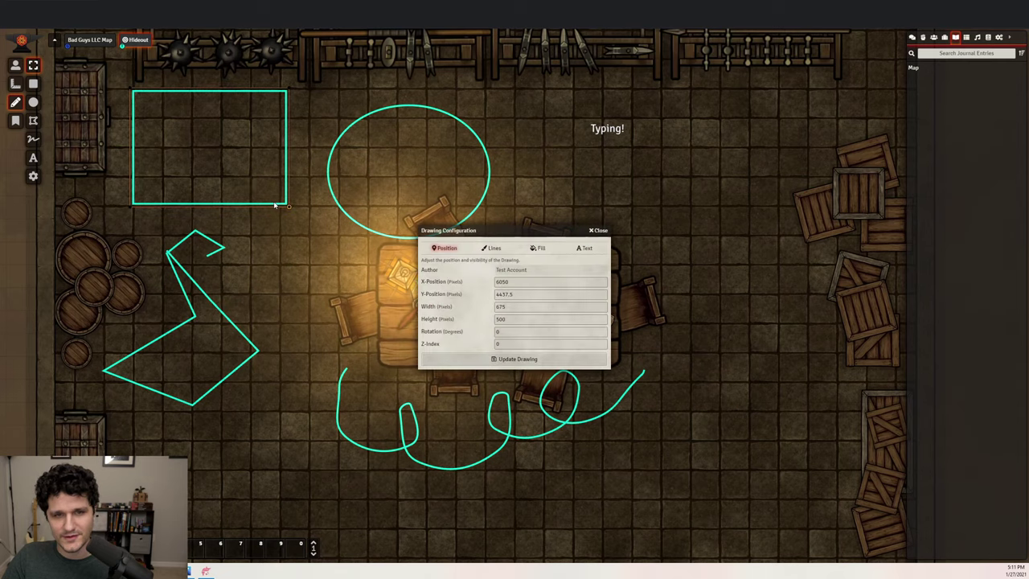
click(504, 250)
click(579, 282)
click(601, 331)
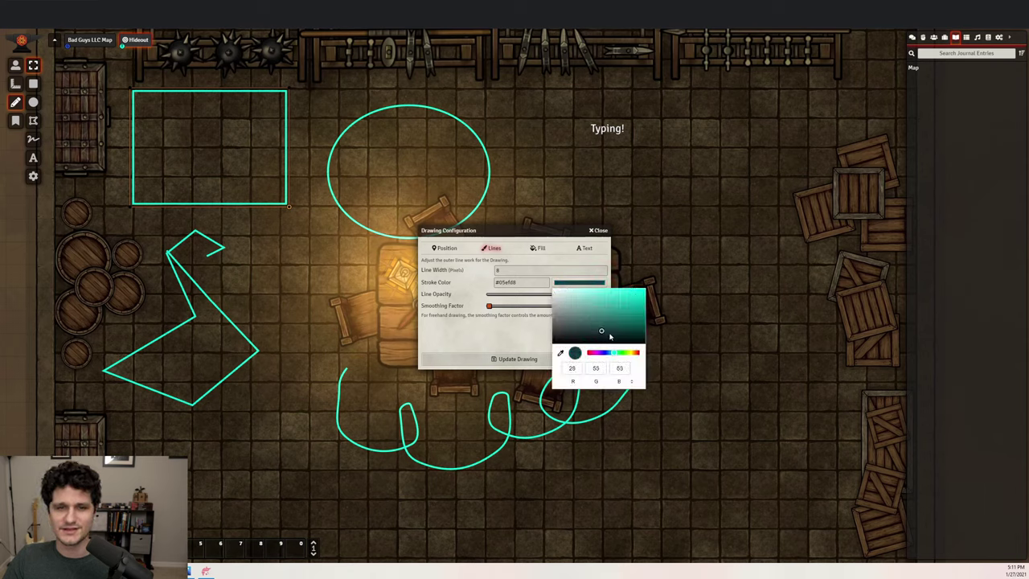
click(533, 332)
click(549, 357)
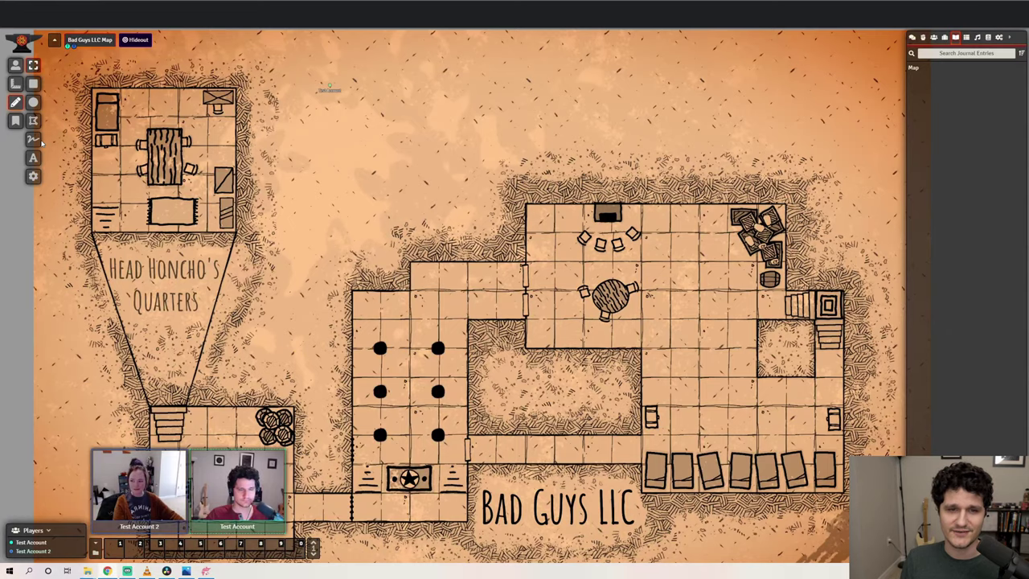
Draw a freehand blue arrow pointing up to Head Honcho's Quarters.
click(34, 139)
scroll(226, 375, down, 1)
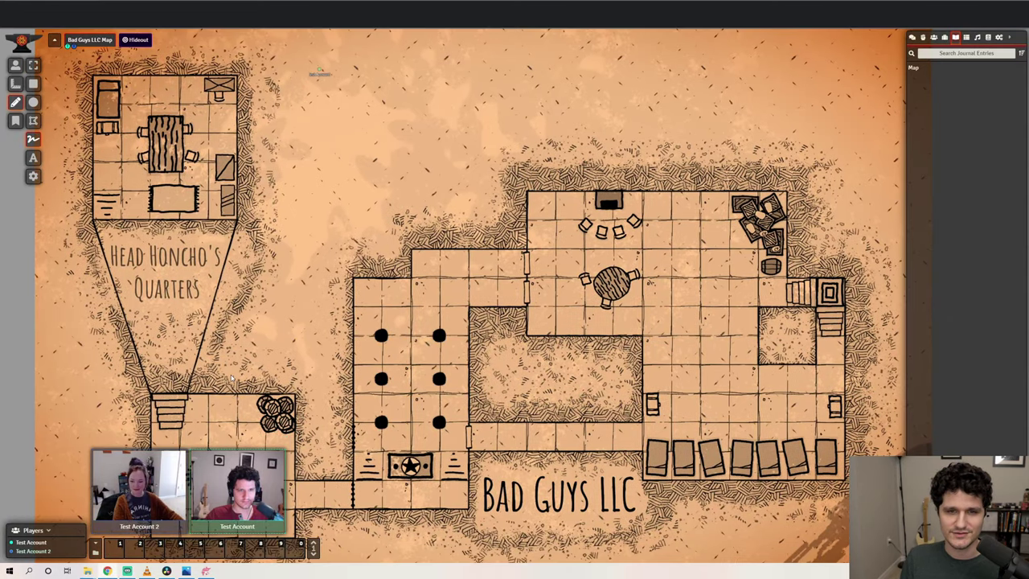
mouse_move(176, 437)
mouse_down()
mouse_move(164, 279)
mouse_move(151, 299)
mouse_move(187, 307)
mouse_up()
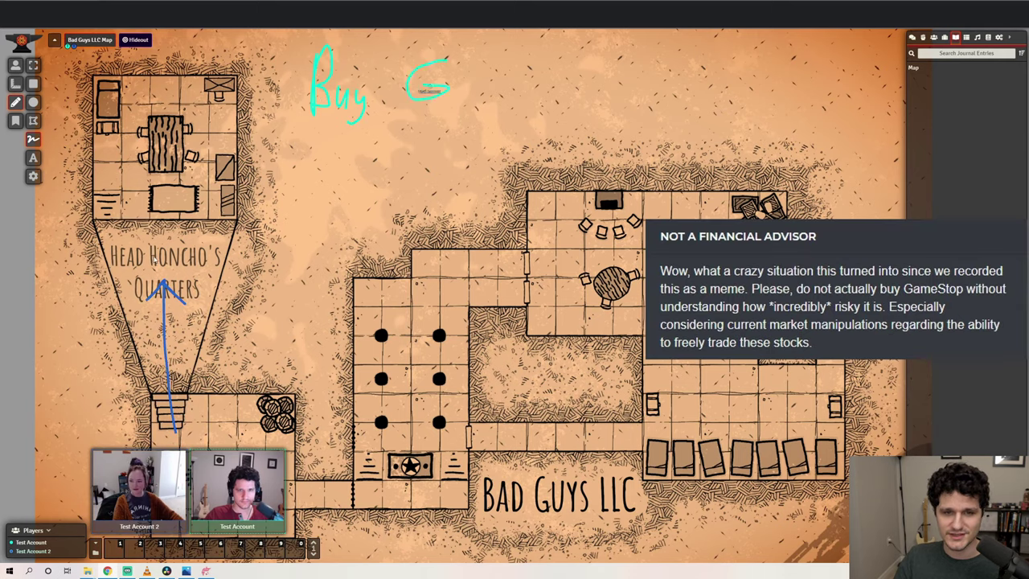
Add the text label 'Two guards in here' in the upper room.
click(33, 157)
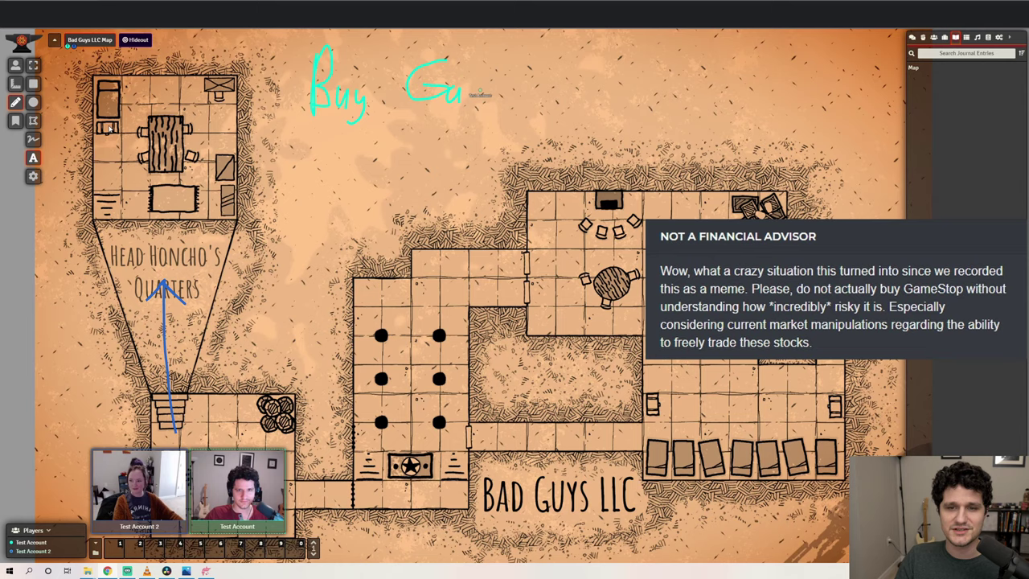
drag(99, 127, 242, 215)
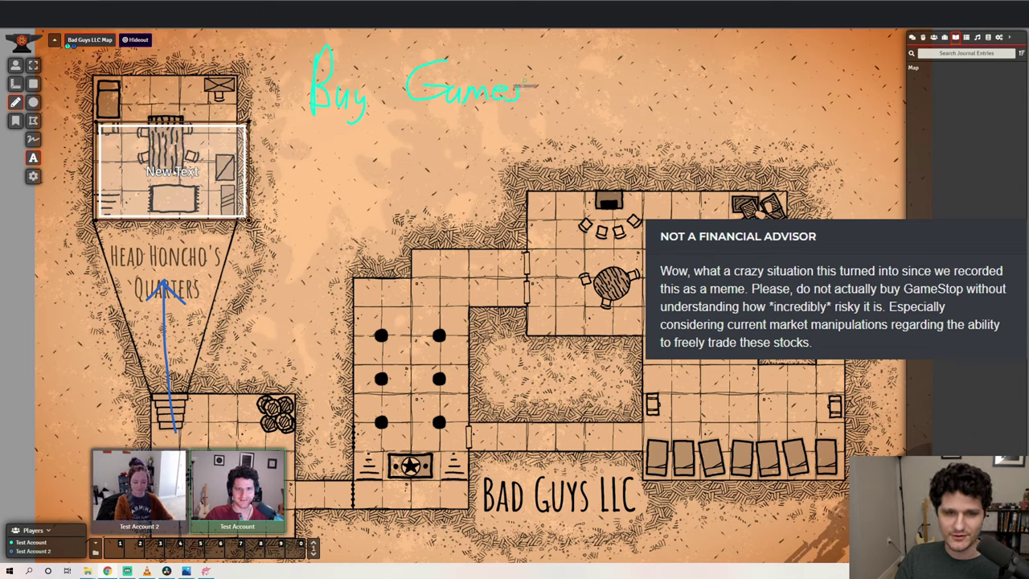
drag(99, 126, 173, 163)
text(Two guards in here)
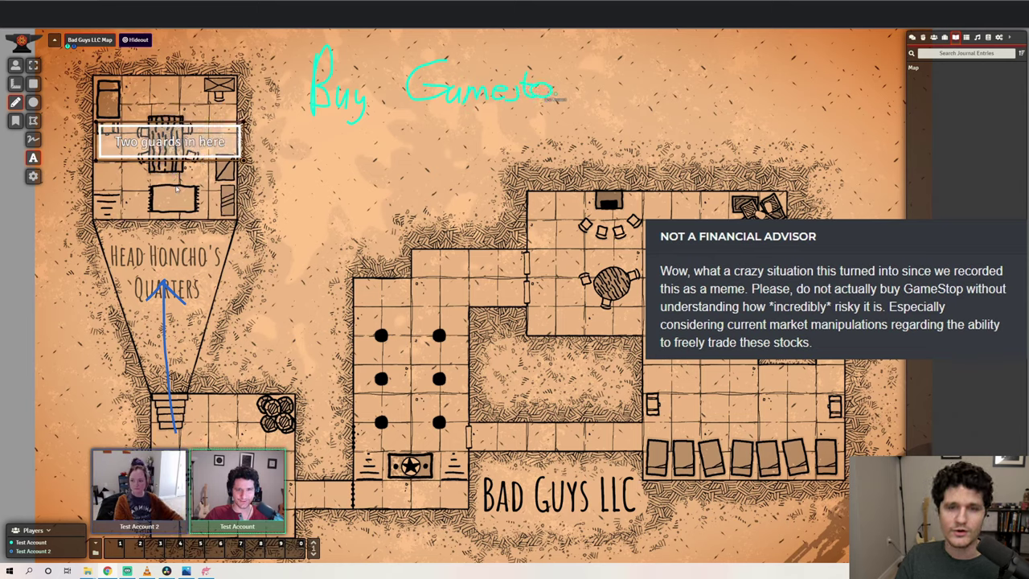
click(134, 182)
Draw a blue circle in the middle room with a small freehand mark beside it.
click(33, 102)
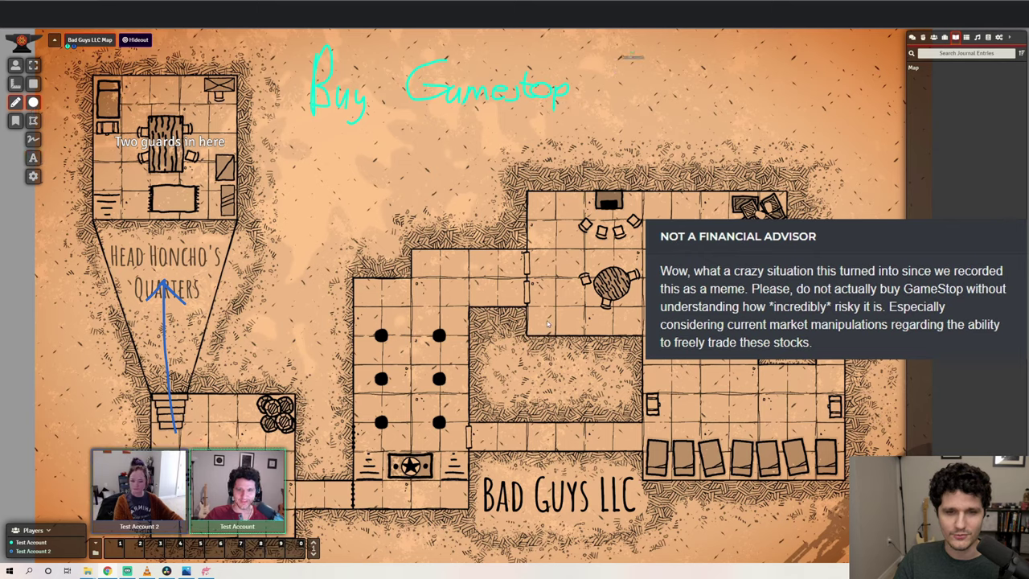
drag(511, 291, 578, 354)
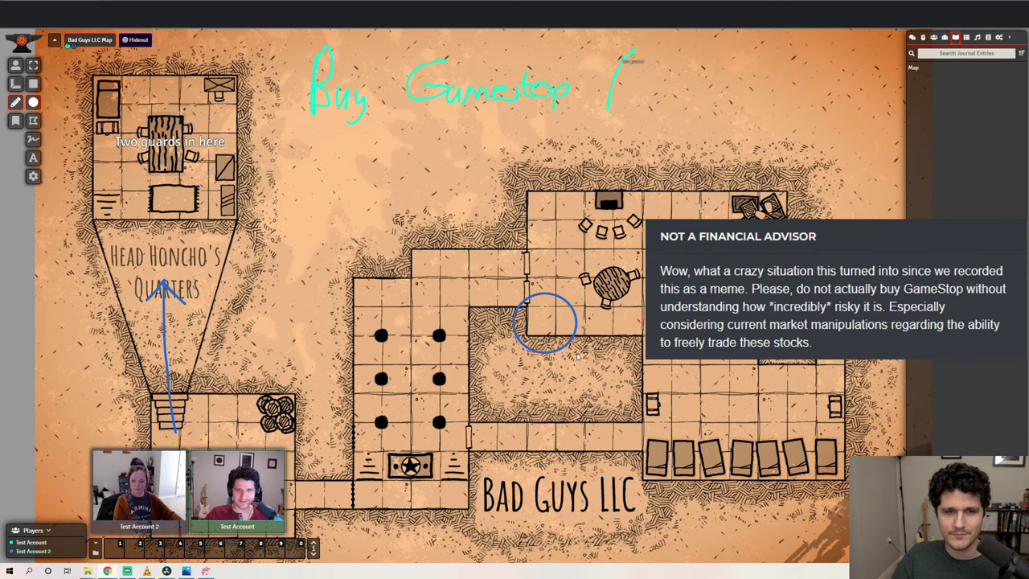
click(33, 140)
drag(488, 302, 498, 342)
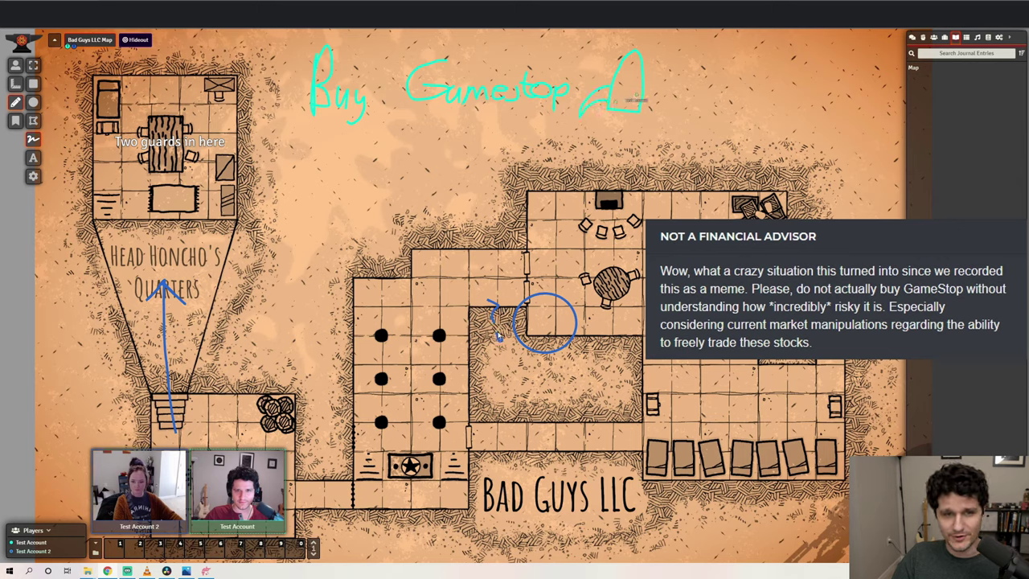
Change the default drawing line colour from blue to pink.
click(33, 177)
click(571, 283)
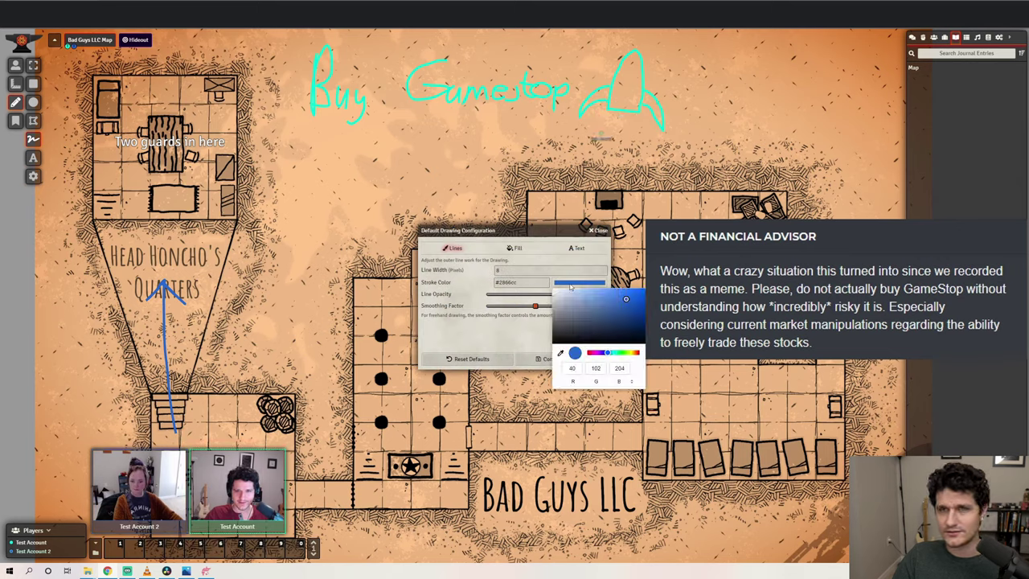
drag(604, 354, 590, 353)
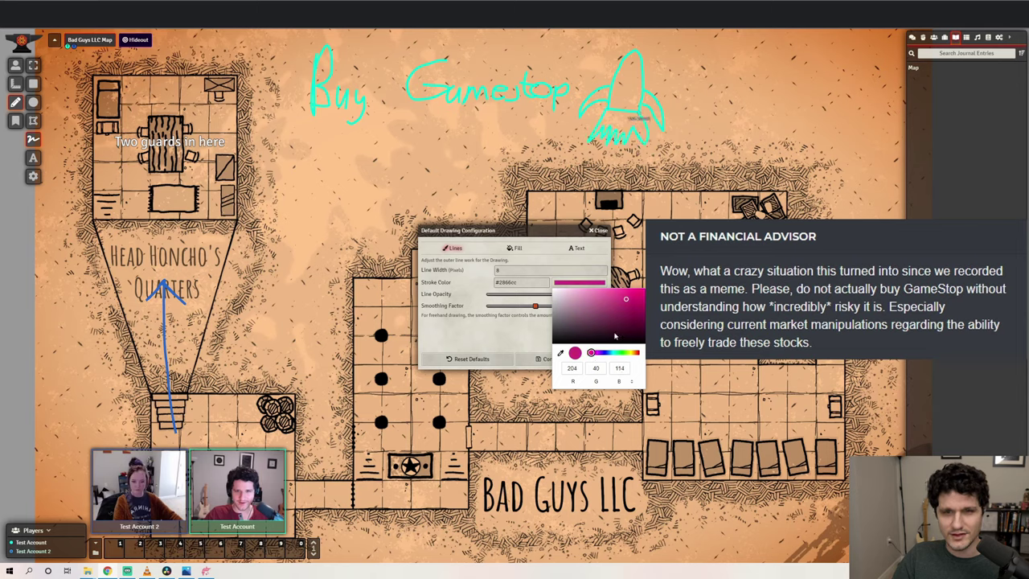
click(544, 354)
click(545, 358)
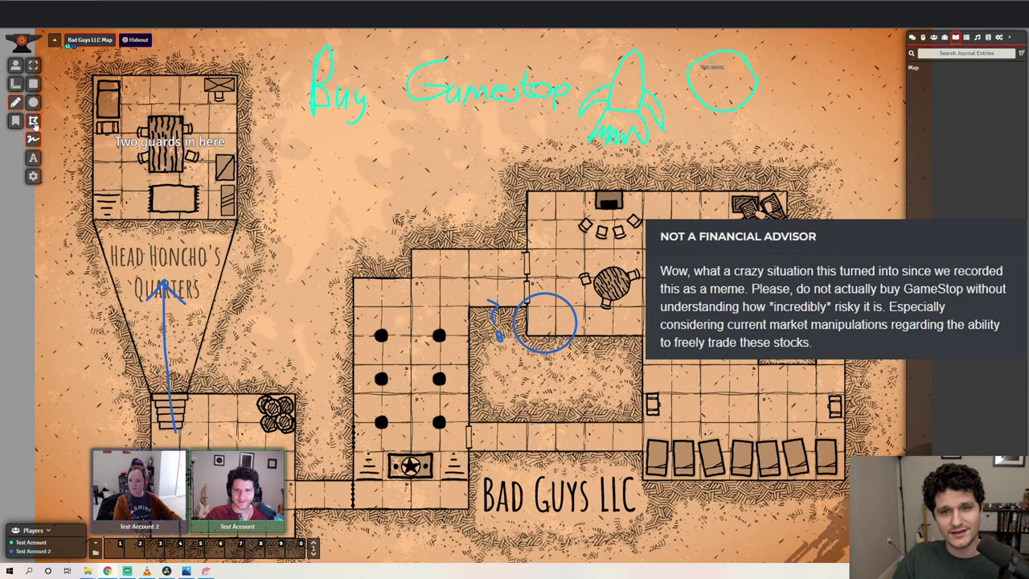
Draw pink arrows toward the right rooms and under Gamestop, plus an exclamation mark and frown.
drag(553, 430, 665, 436)
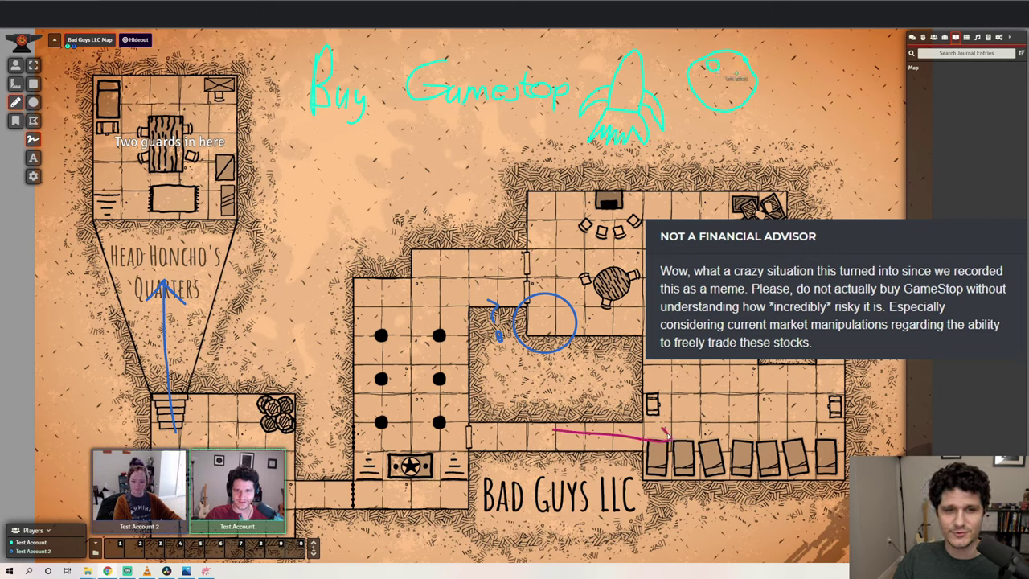
drag(666, 399, 664, 360)
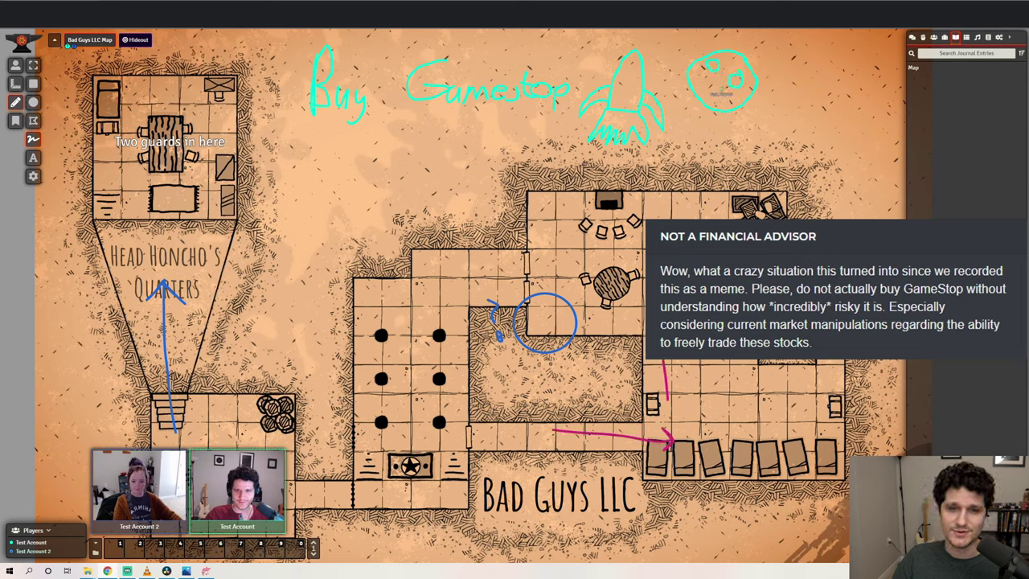
mouse_move(619, 265)
mouse_down()
mouse_move(494, 270)
mouse_move(487, 283)
mouse_up()
mouse_move(383, 149)
mouse_down()
mouse_move(404, 125)
mouse_move(407, 169)
mouse_up()
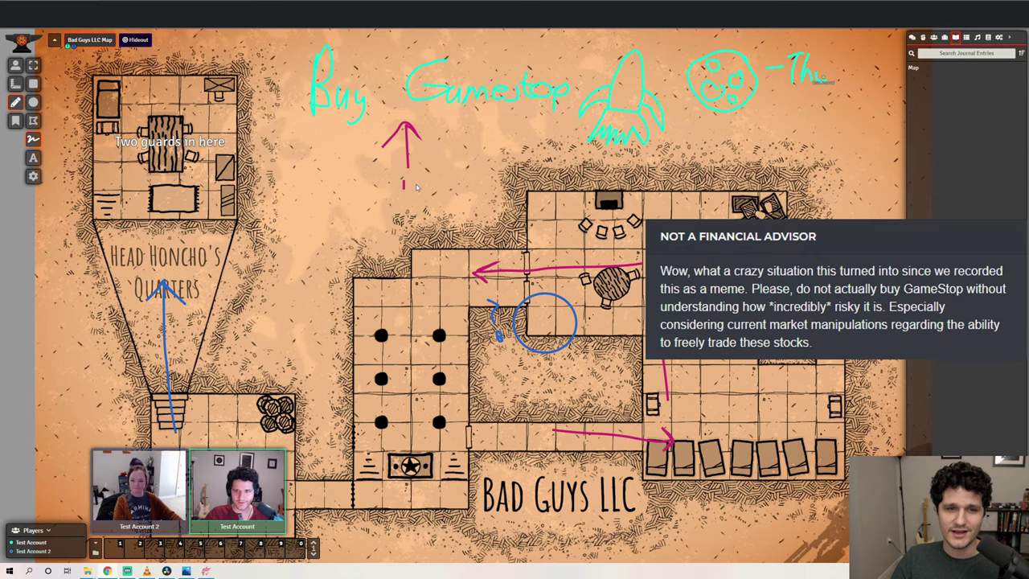
mouse_move(419, 179)
mouse_down()
mouse_move(404, 206)
mouse_move(439, 211)
mouse_up()
click(421, 195)
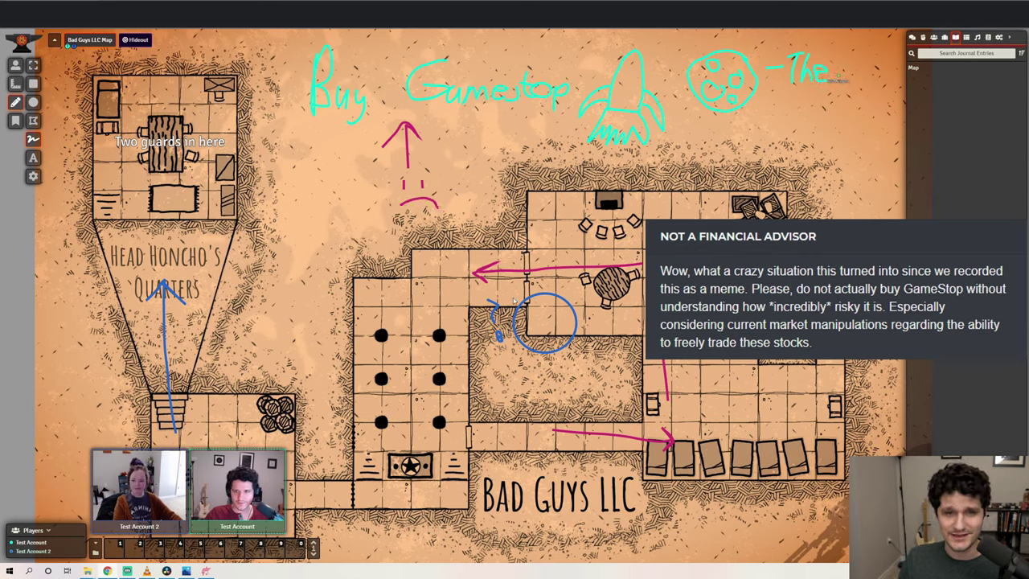